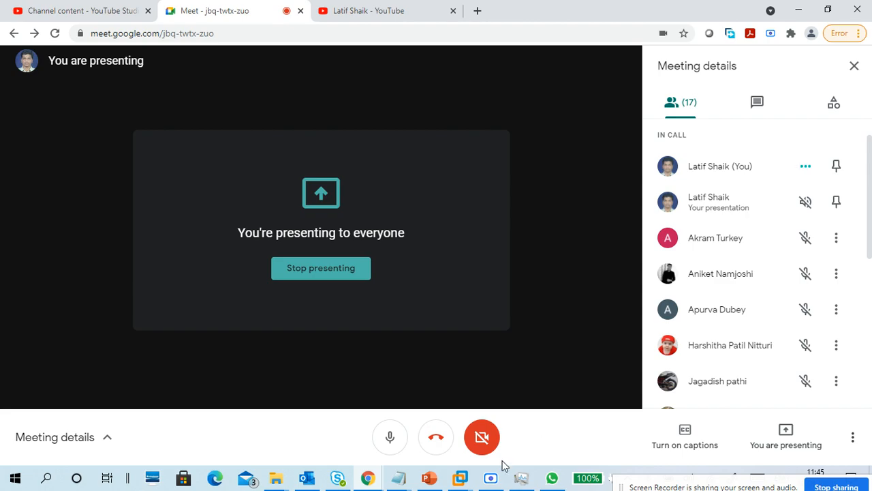
Bring the CTS3WINC1 virtual machine window in VMware Workstation to the front from the taskbar preview
mouse_move(460, 477)
left_click(483, 413)
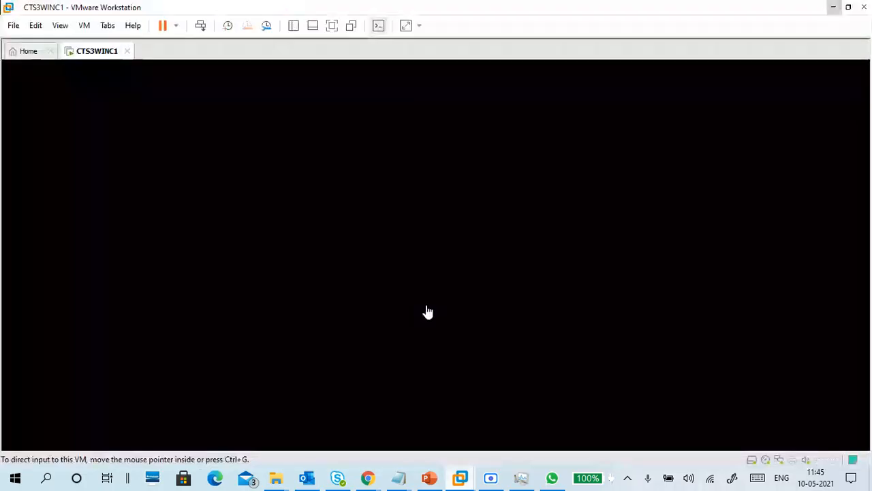
Wake the CTS3WINC1 display to its Windows lock screen, then bring up the VM menu
left_click(181, 140)
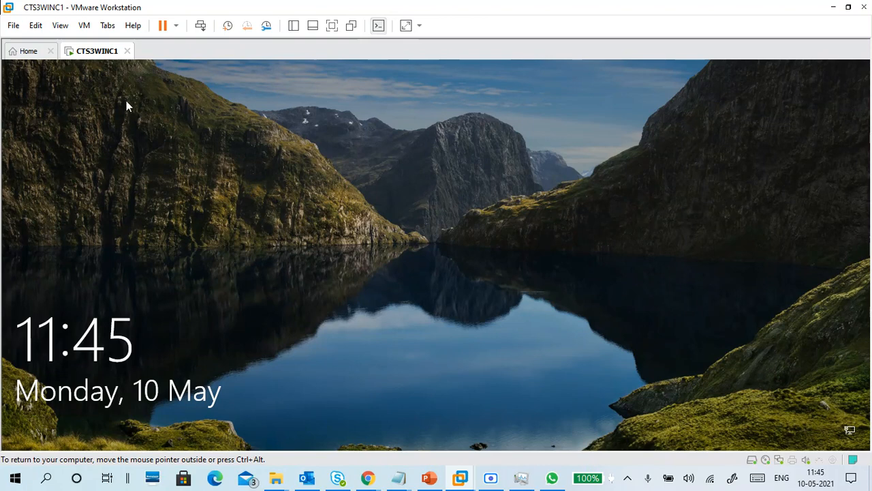
left_click(83, 26)
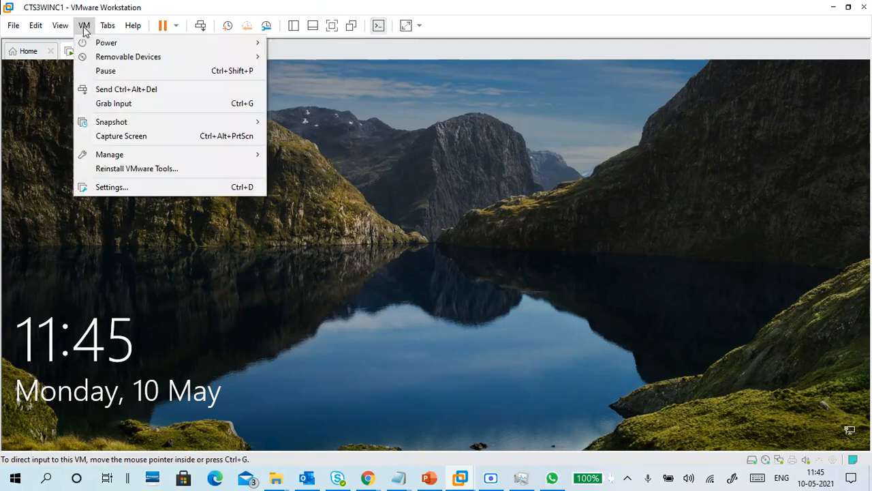
left_click(111, 186)
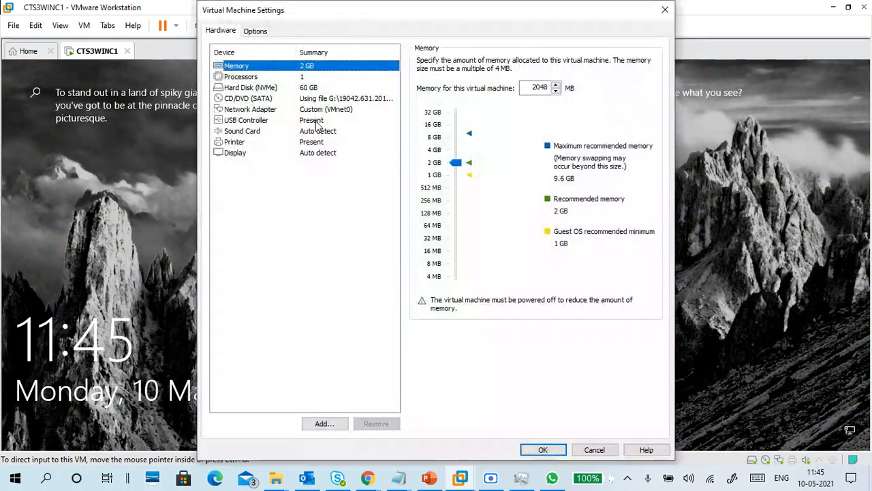
left_click(317, 111)
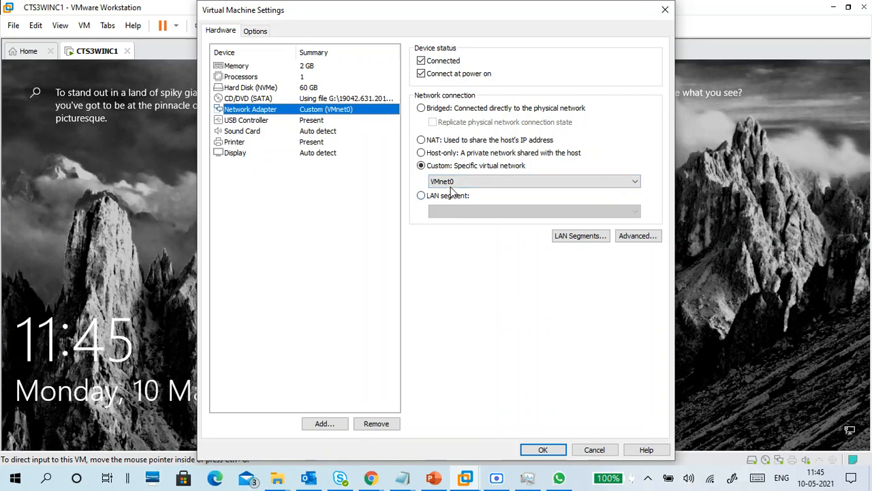
left_click(553, 448)
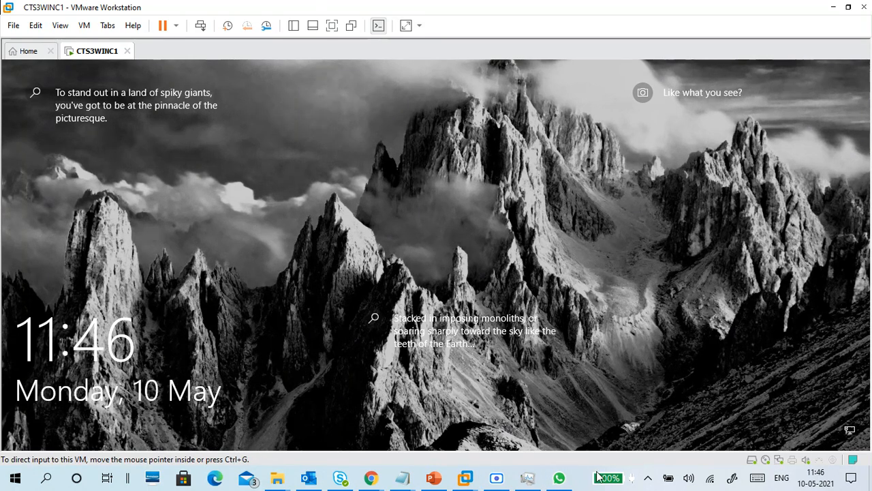
key("super")
Minimize VMware and Meet, then replace CALC with NCPA.CPL in the Run box
left_click(833, 7)
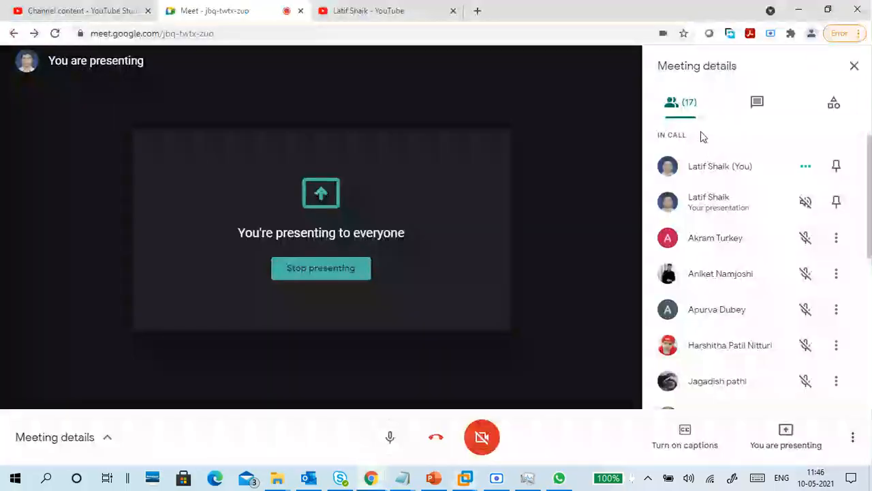
left_click(798, 10)
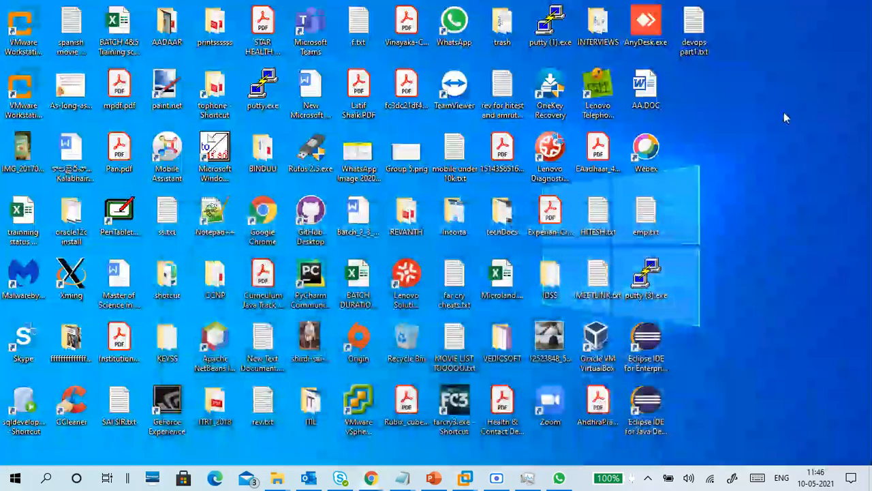
key("super+r")
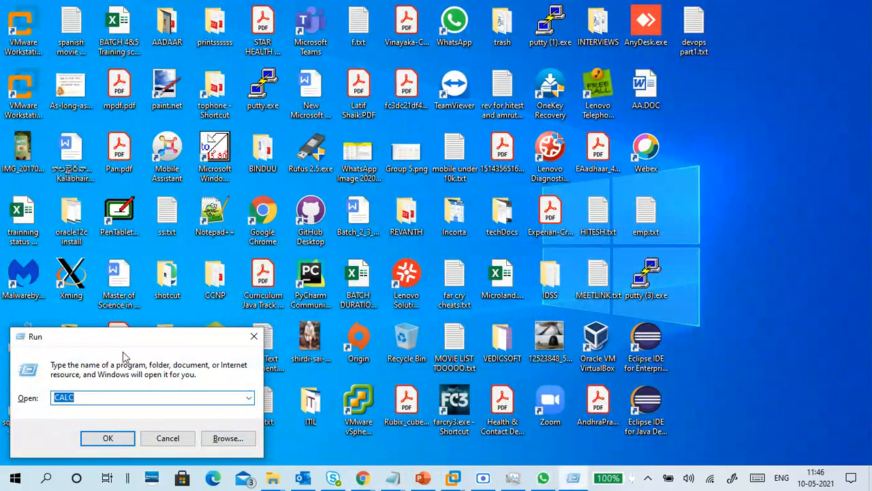
left_click_drag(94, 400, 35, 409)
type("NCPA")
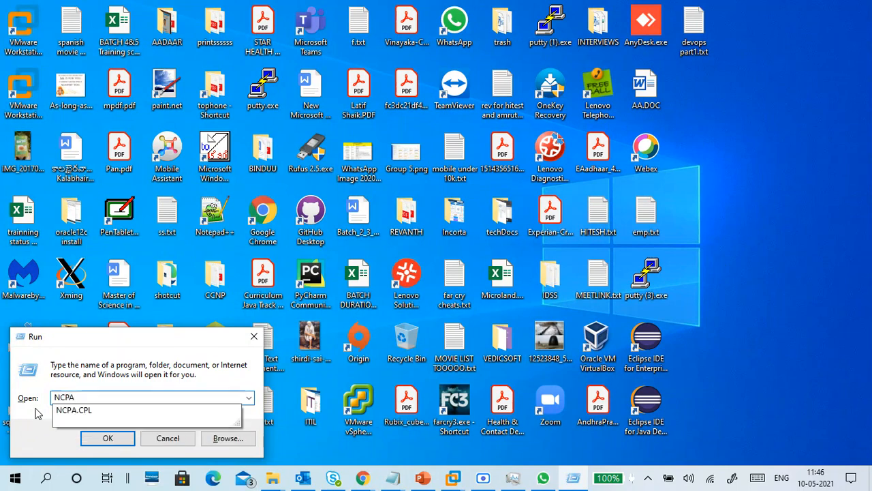
type(".CPL")
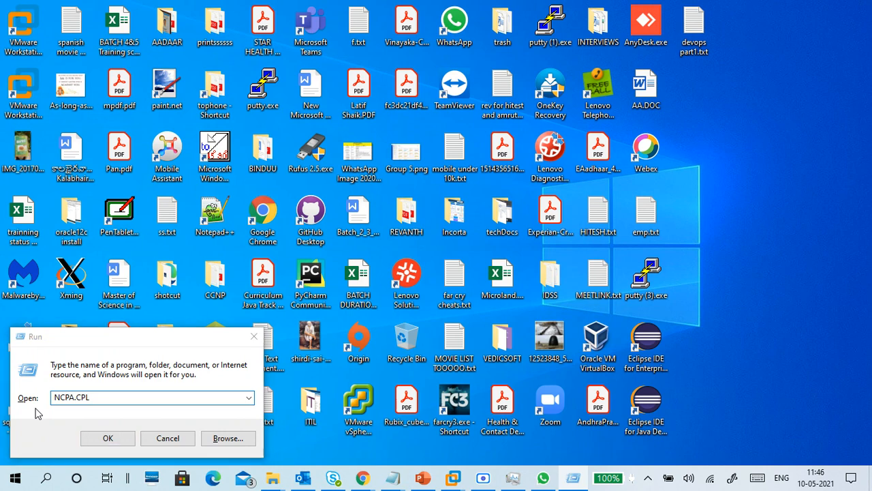
Turn on Magnifier, run NCPA.CPL, and set the magnification to 125%
key("super")
type("MAG")
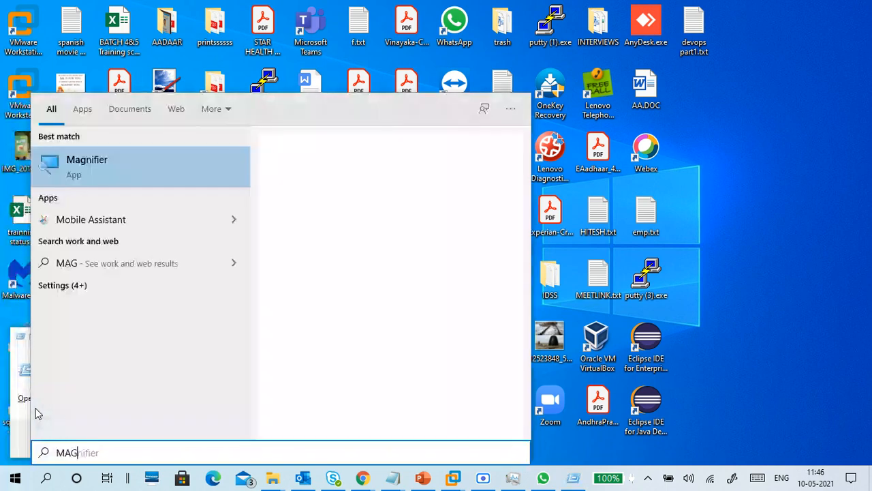
key("Escape")
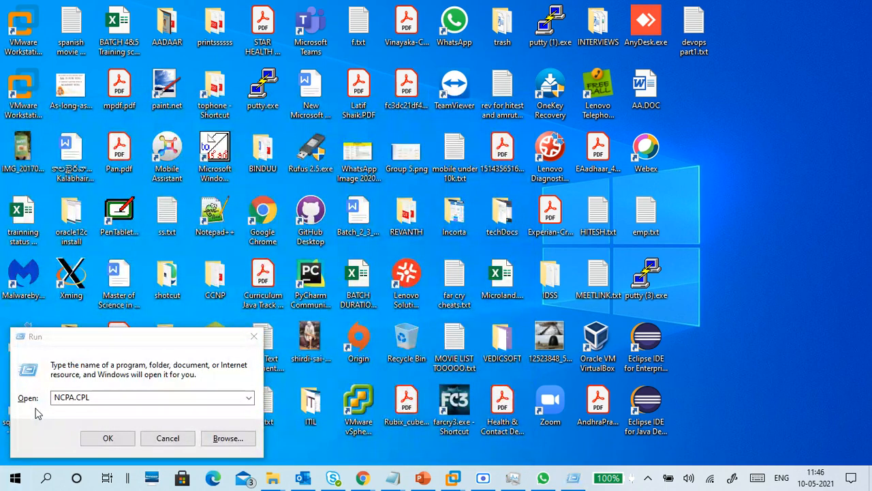
left_click(84, 341)
left_click(93, 401)
key("super+plus")
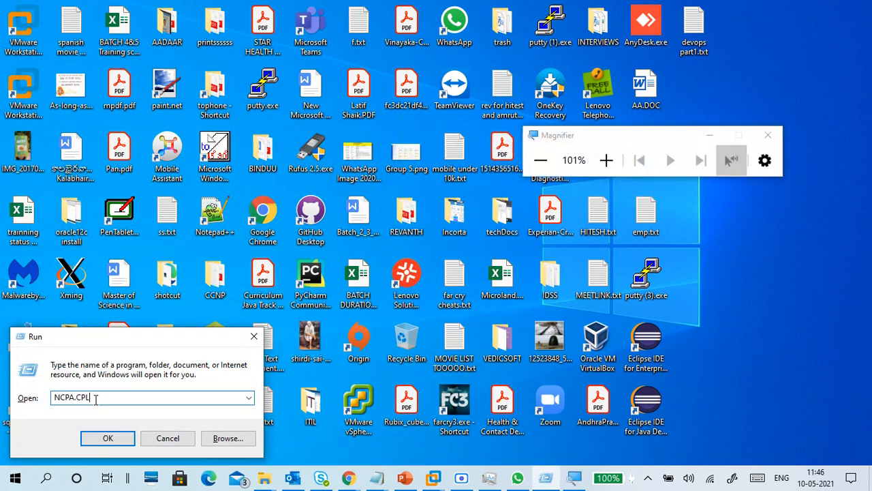
left_click(607, 161)
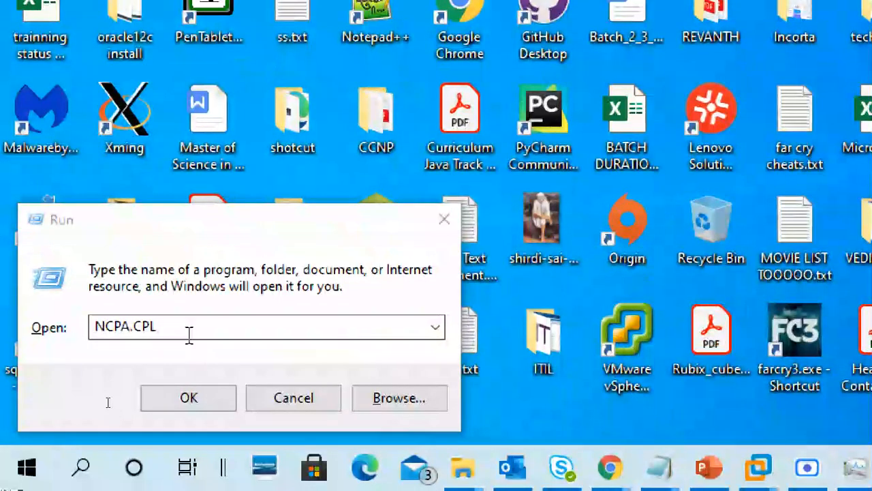
left_click(188, 333)
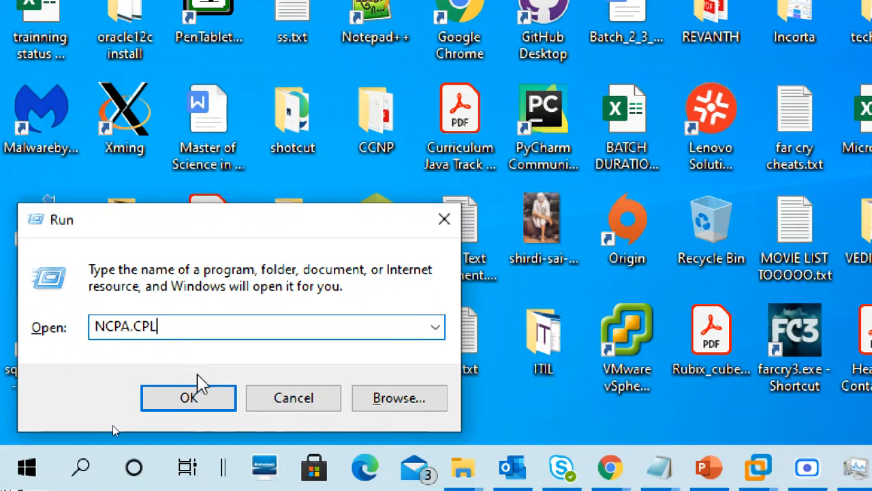
left_click(202, 398)
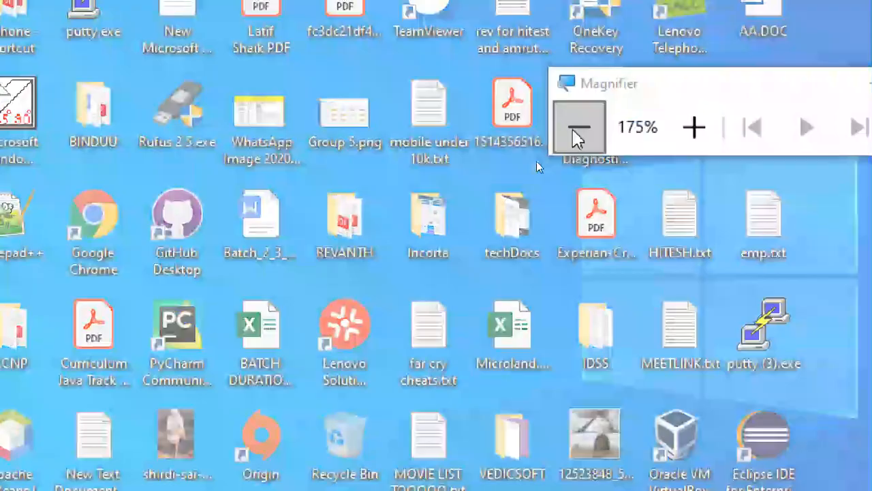
left_click(574, 136)
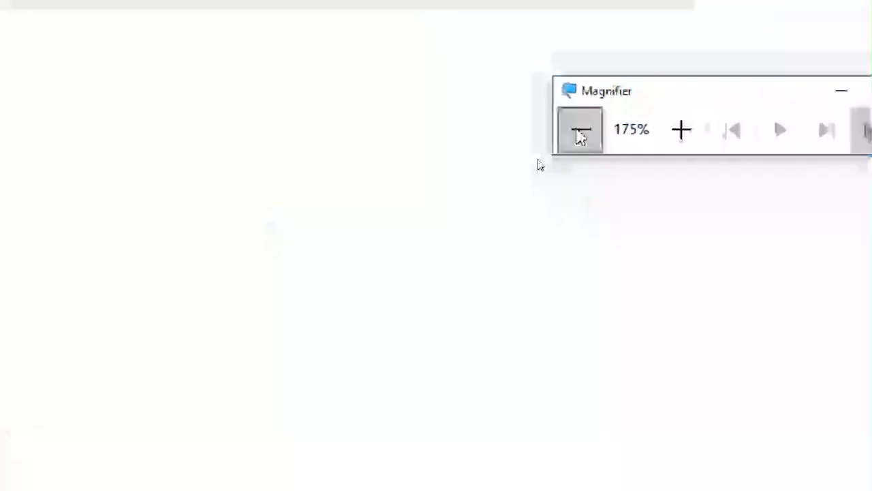
Move the Magnifier toolbar aside, check Ethernet, then select and right-click the Wi-Fi connection
left_click_drag(651, 179, 684, 250)
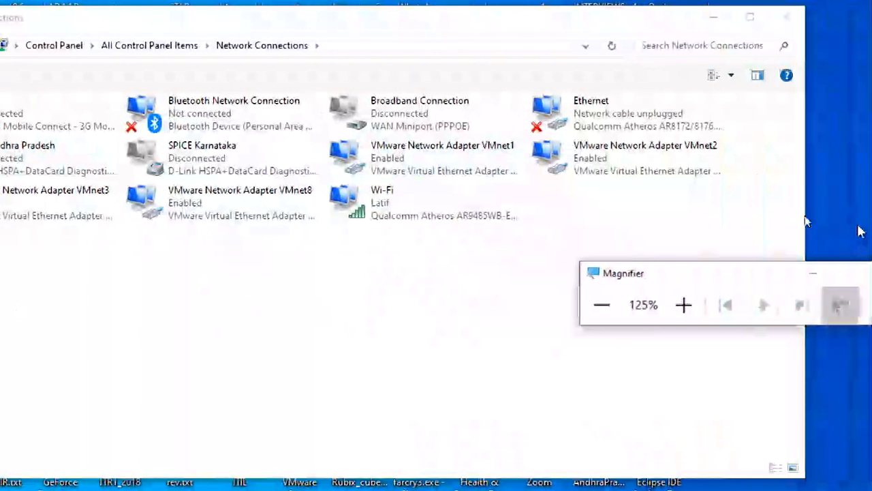
left_click(658, 129)
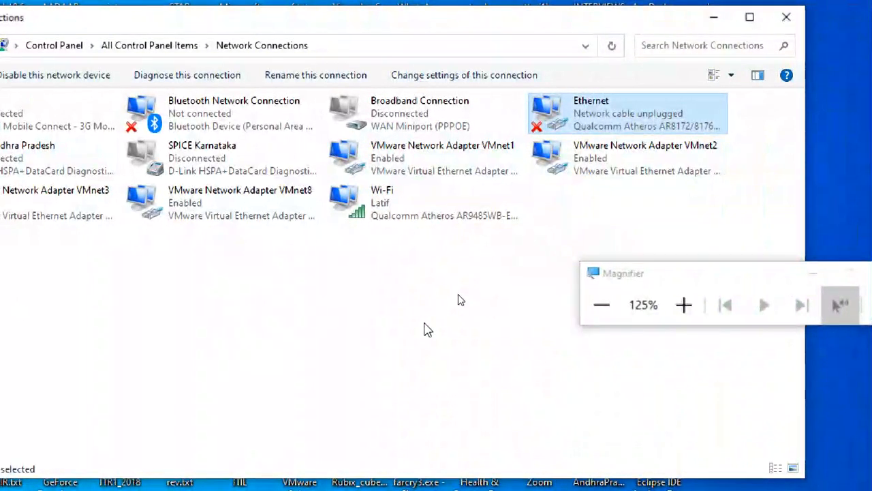
left_click(389, 205)
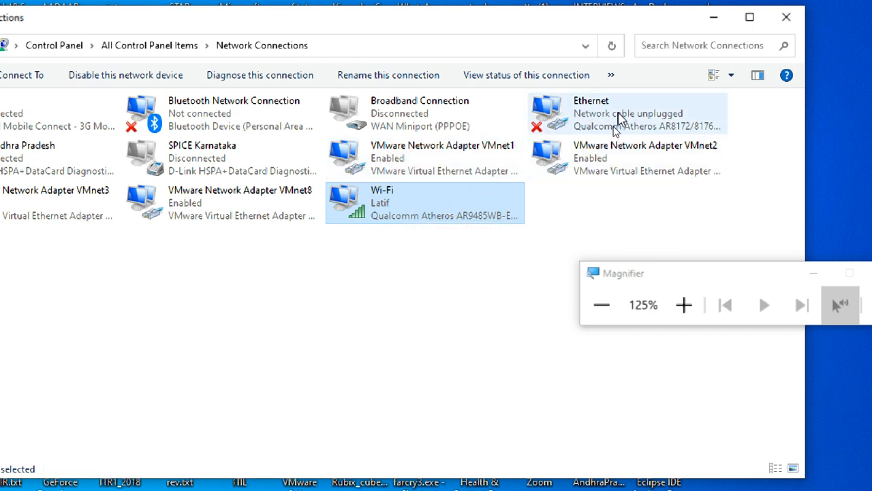
left_click(406, 294)
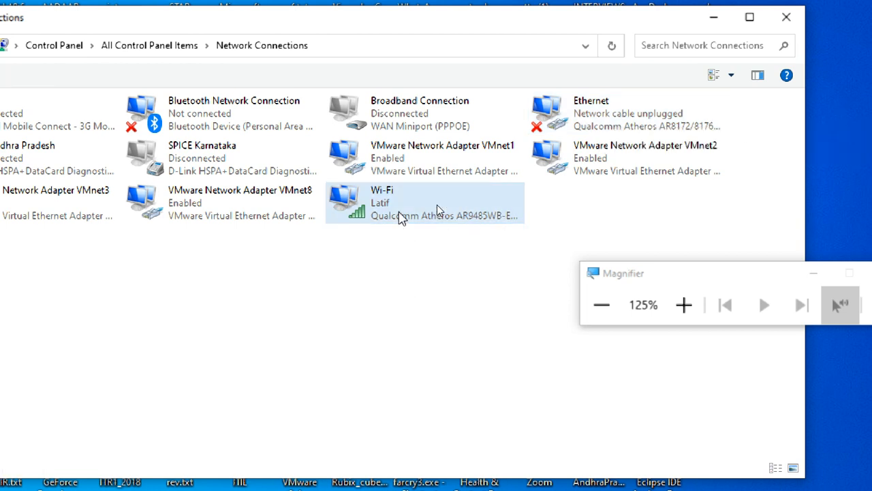
left_click(401, 215)
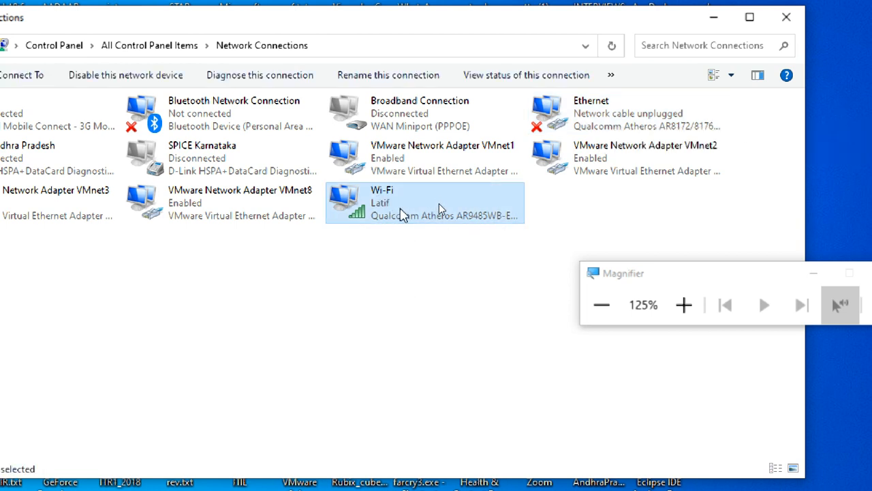
right_click(402, 215)
Open the Wi-Fi status and its connection details, highlighting the adapter Description row
left_click(399, 251)
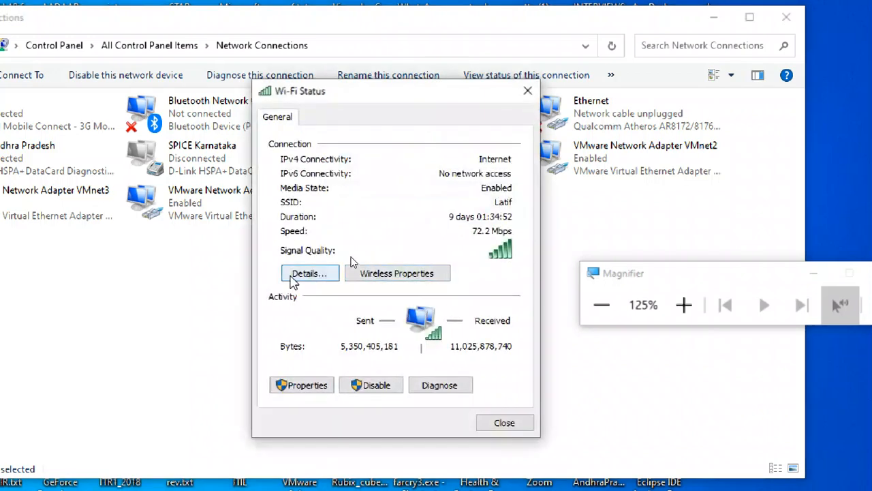
left_click(308, 273)
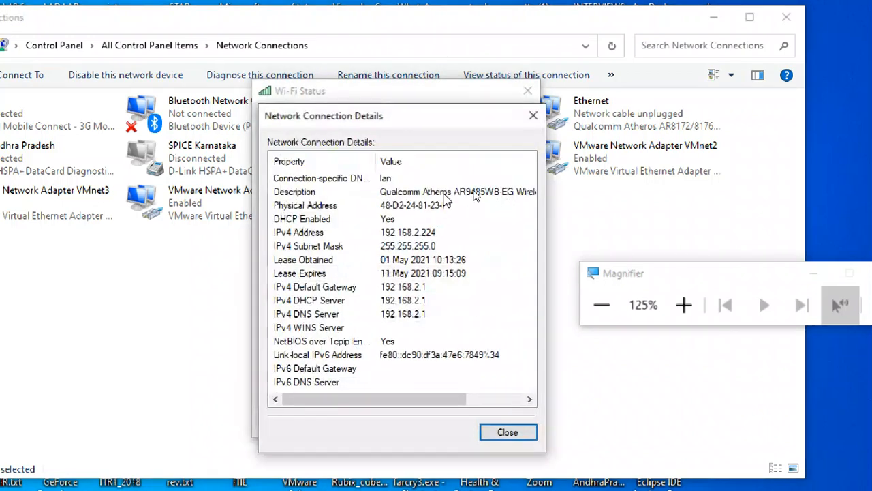
left_click(443, 194)
left_click_drag(409, 401, 465, 402)
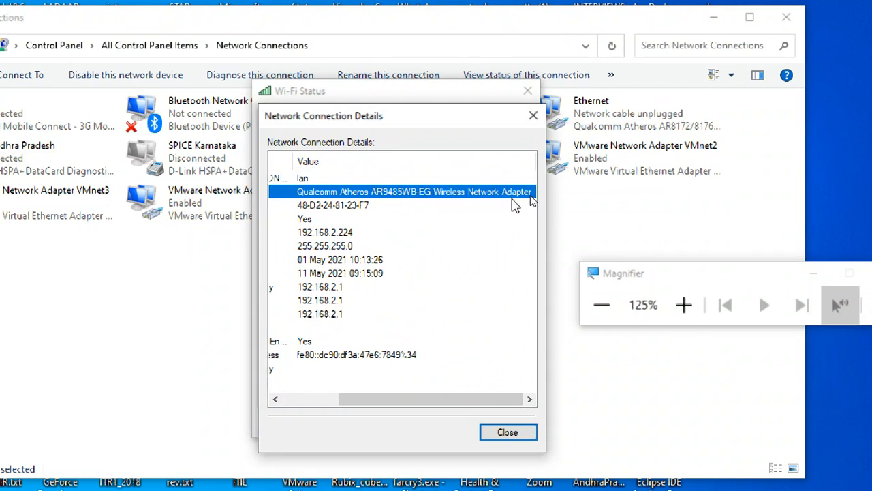
left_click_drag(448, 401, 361, 423)
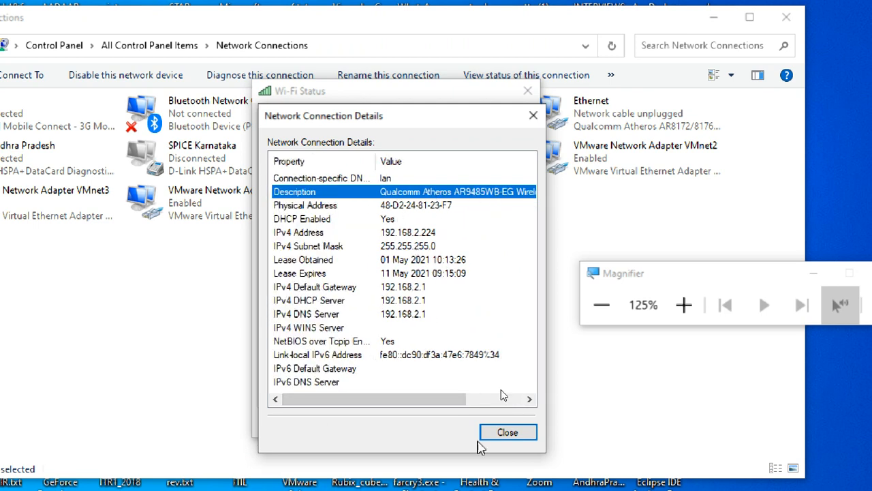
Point out the IPv4 Address, Subnet Mask, Default Gateway, DHCP Server and DNS Server rows
left_click(434, 233)
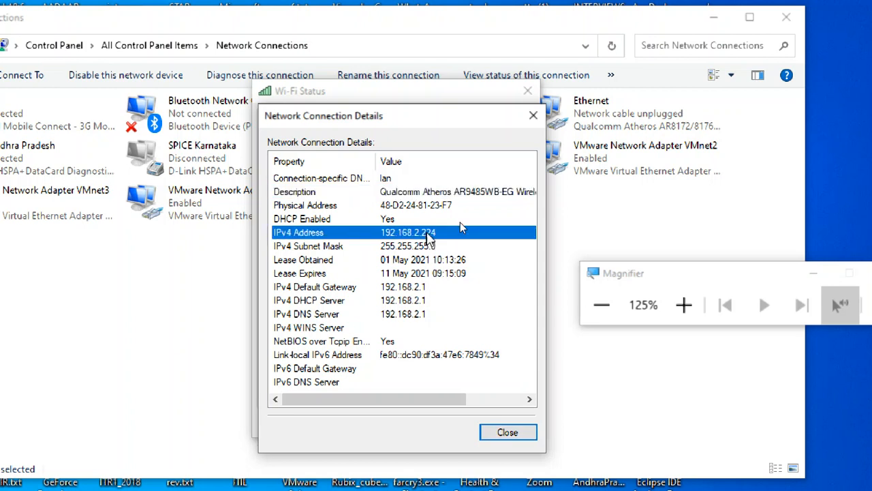
left_click(430, 246)
left_click(431, 287)
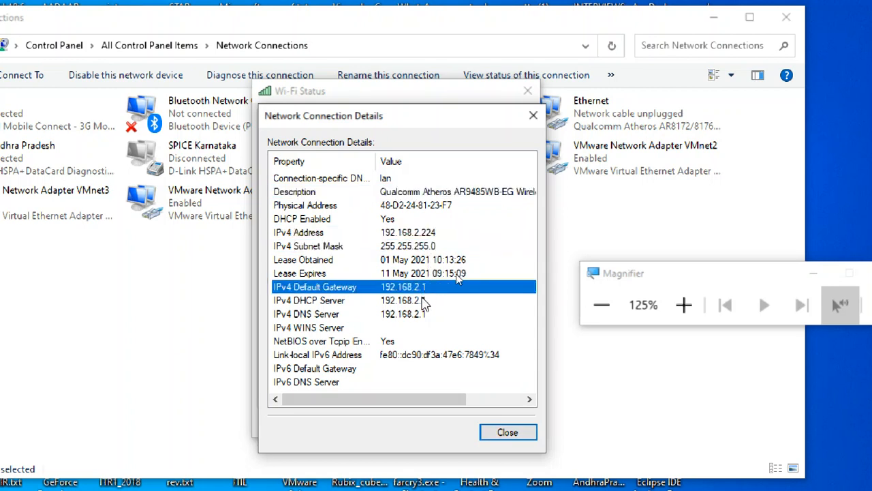
left_click(426, 300)
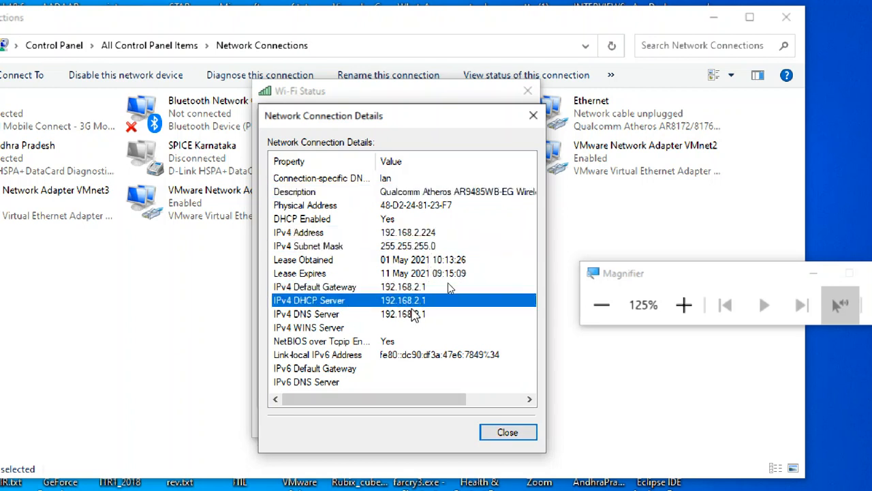
left_click(417, 287)
left_click(418, 300)
left_click(419, 314)
left_click(416, 300)
left_click(419, 312)
left_click(406, 234)
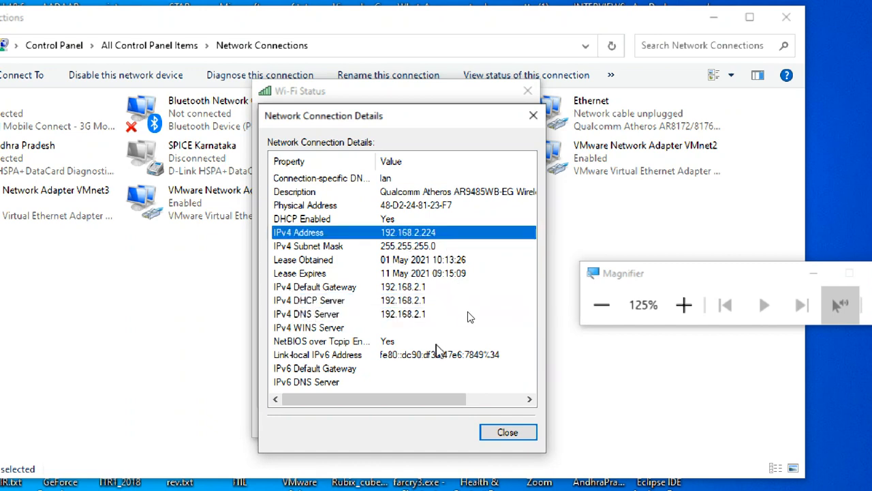
Close the details and Wi-Fi Status windows, then minimize Network Connections
left_click(508, 433)
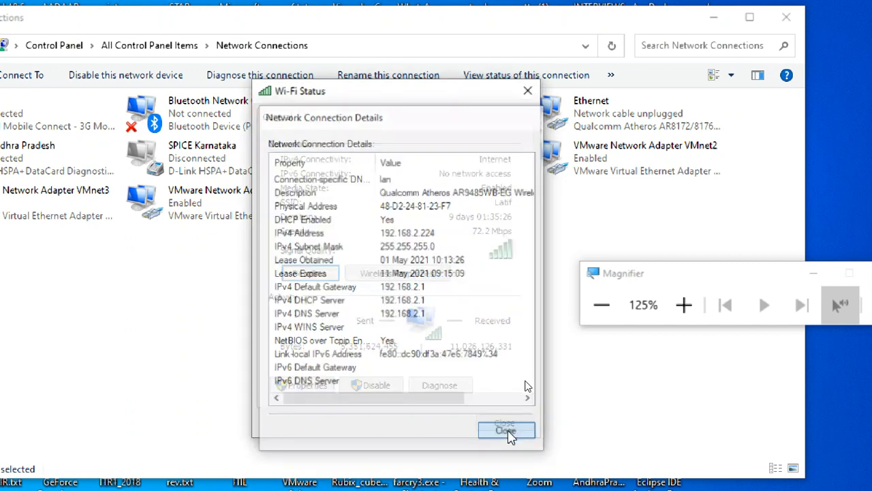
left_click(510, 428)
left_click(458, 335)
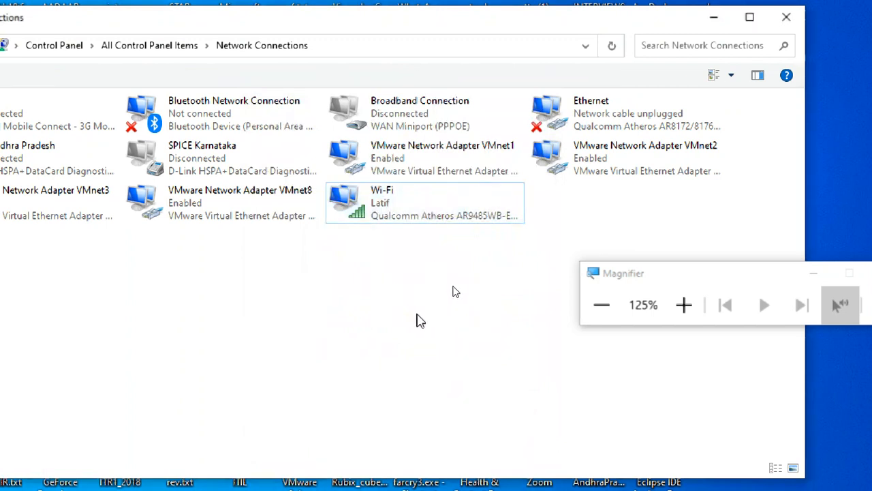
left_click(405, 200)
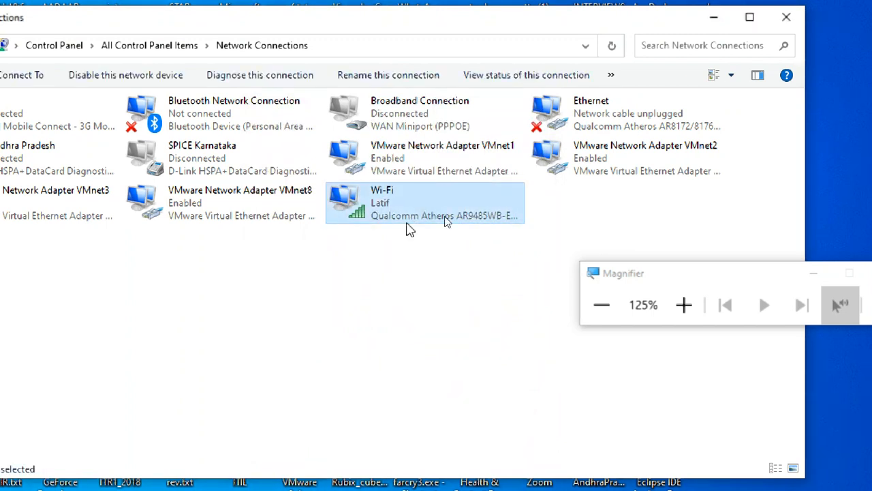
left_click(713, 17)
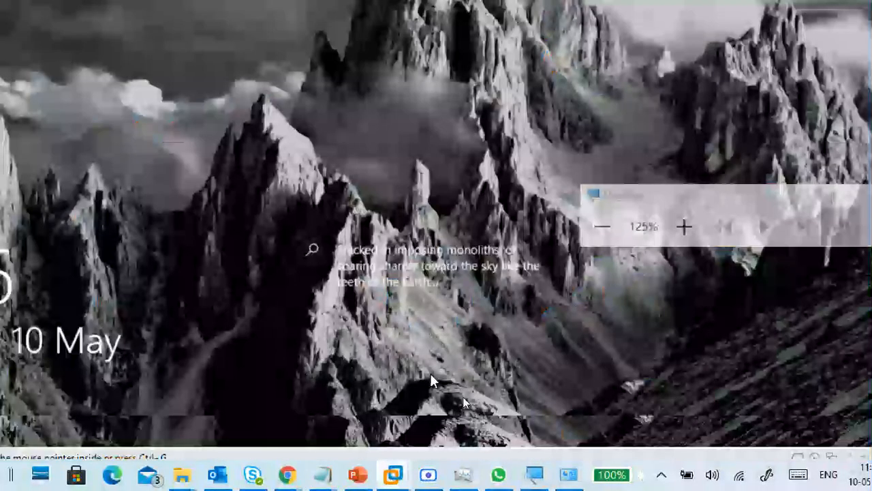
Bring CTS3WINC1 forward and open Edit > Virtual Network Editor listing VMnet0 to VMnet8
left_click(430, 373)
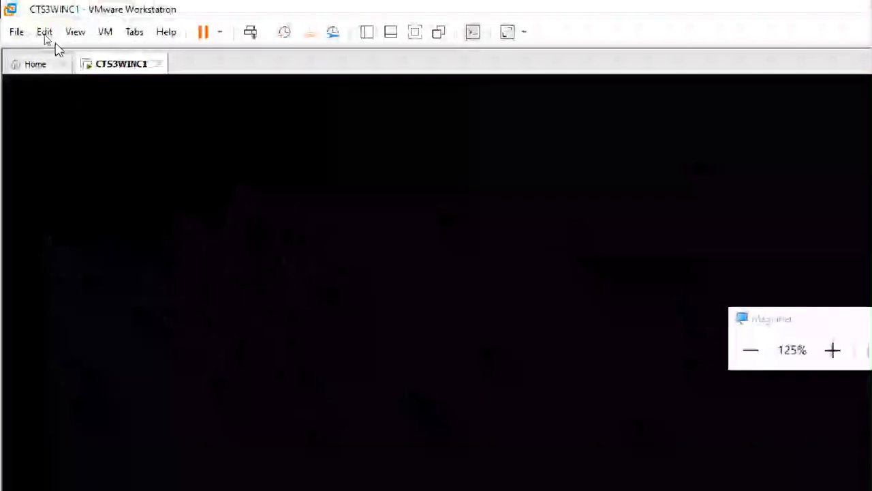
left_click(45, 34)
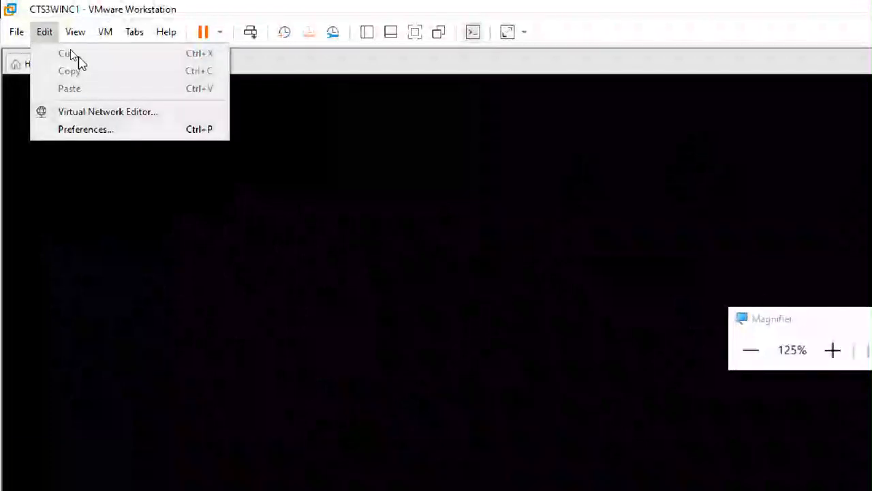
left_click_drag(840, 319, 651, 119)
left_click(626, 150)
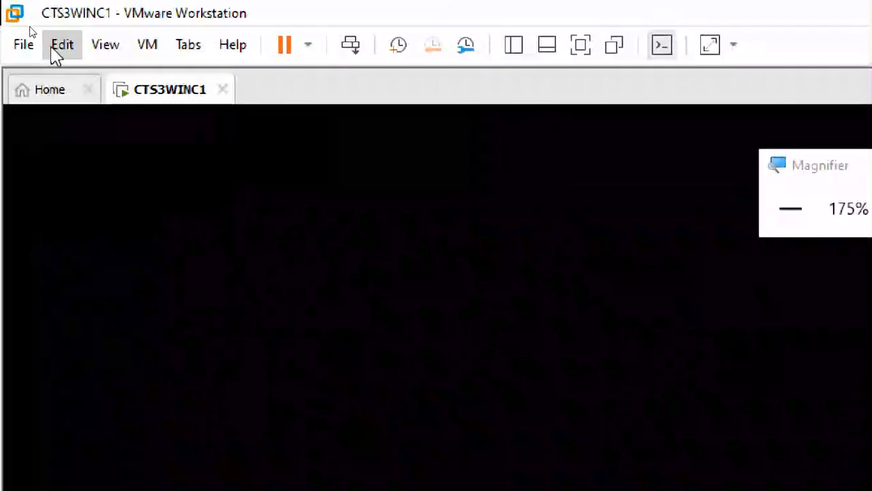
left_click(60, 47)
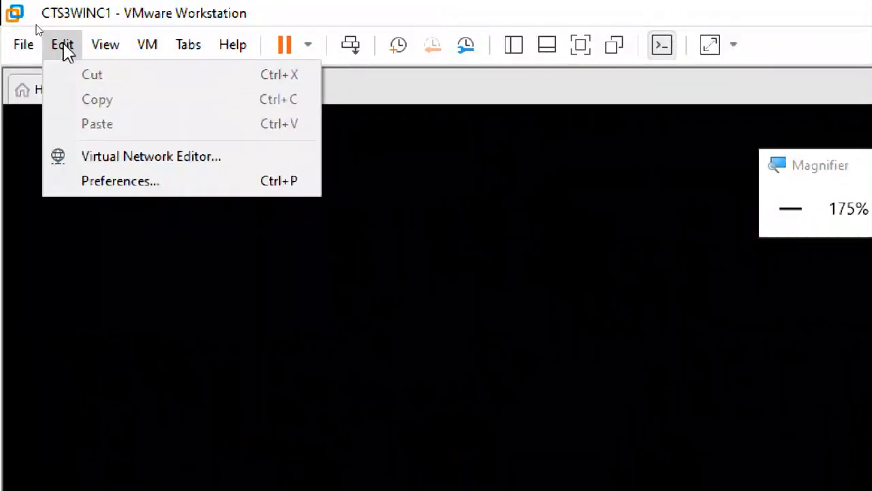
left_click(148, 156)
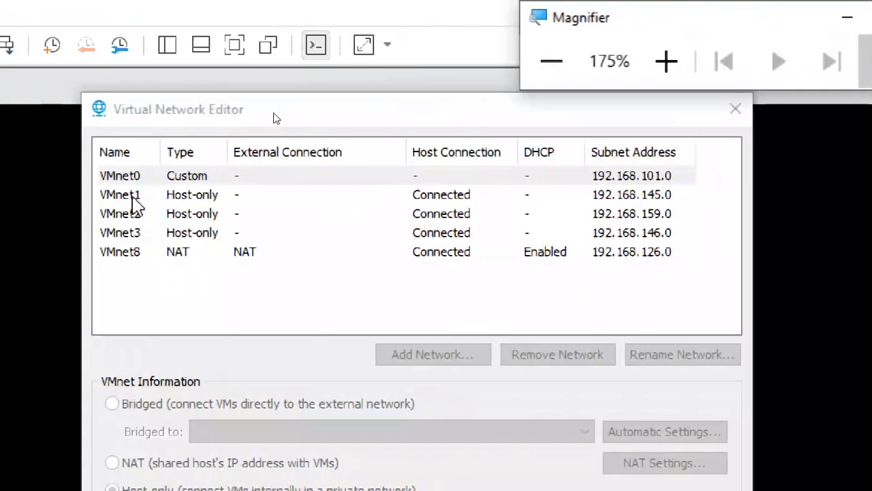
Unlock the network editor with administrator rights and reposition it, minimizing the main VMware window
left_click(120, 179)
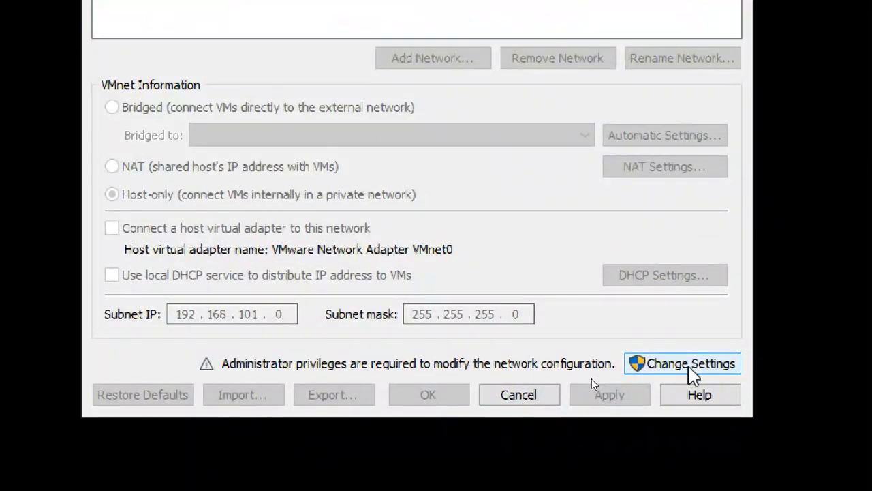
left_click(689, 366)
left_click(690, 364)
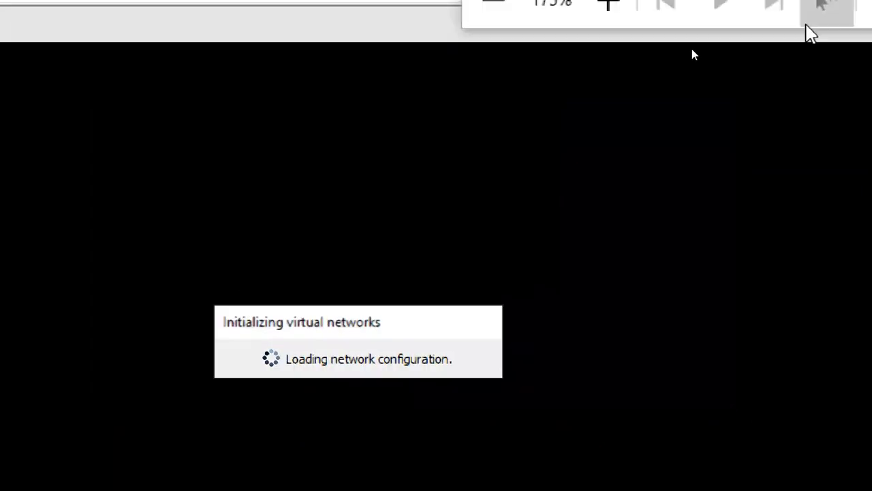
left_click_drag(605, 26, 781, 162)
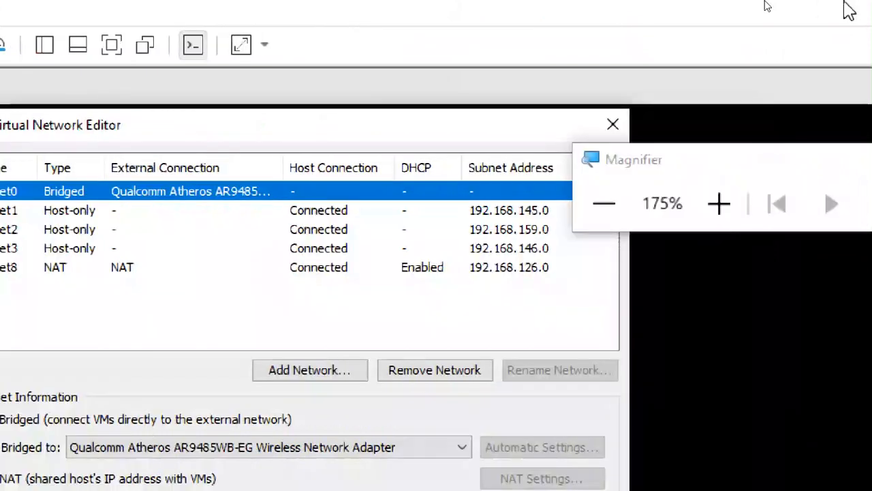
left_click(803, 5)
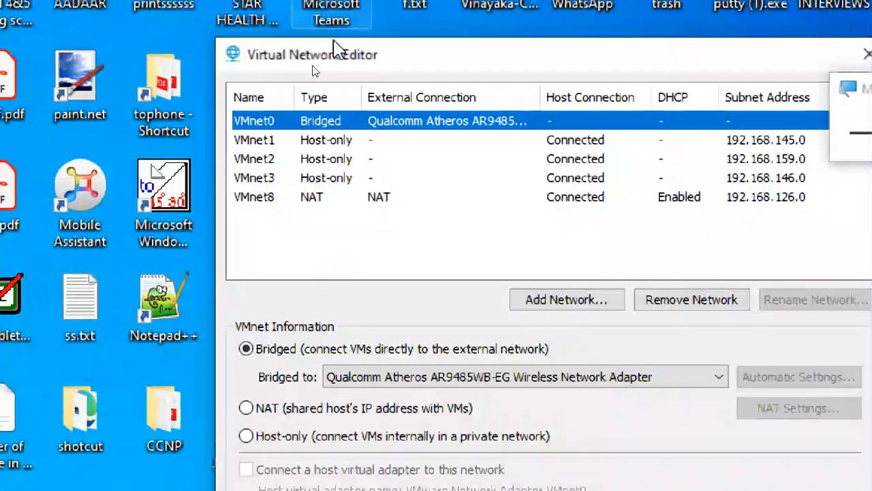
left_click_drag(347, 61, 313, 43)
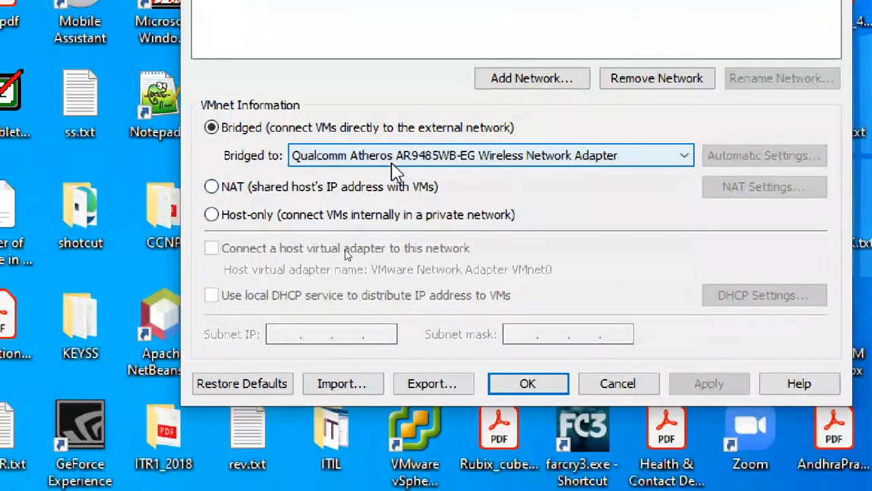
Bridge VMnet0 to the Qualcomm Atheros AR9485WB-EG Wireless Network Adapter instead of Automatic
left_click(392, 164)
left_click(382, 176)
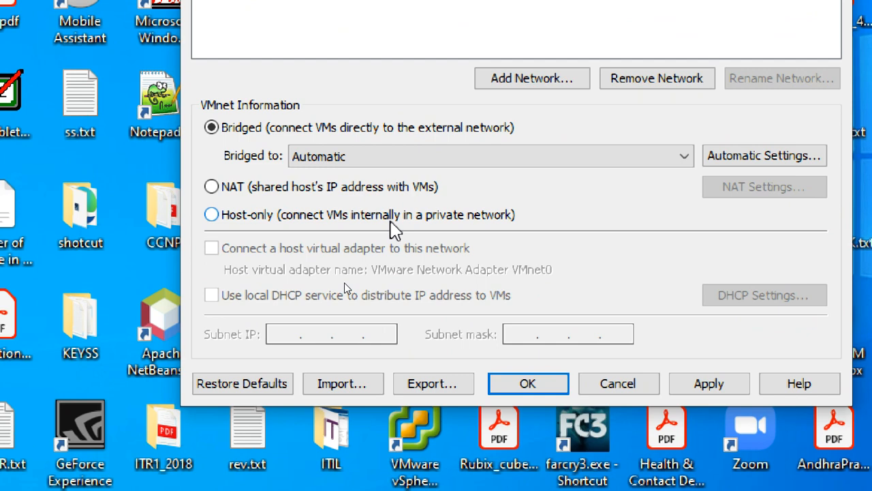
left_click(423, 159)
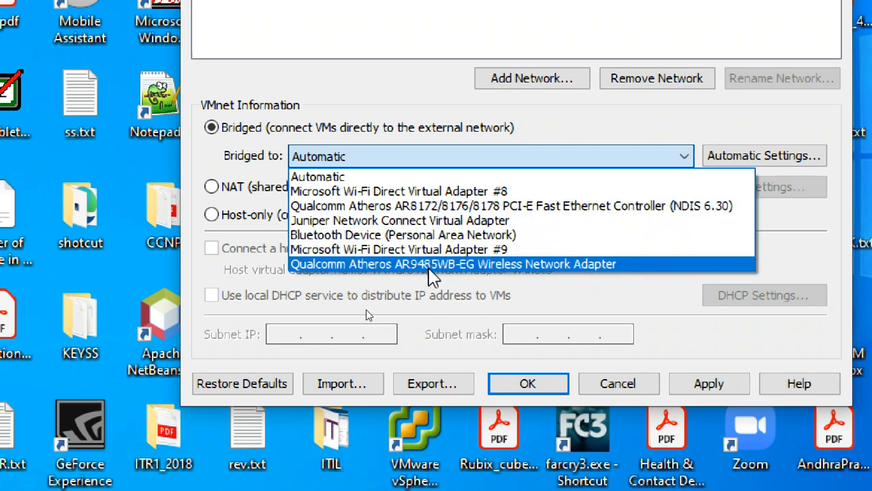
left_click(429, 264)
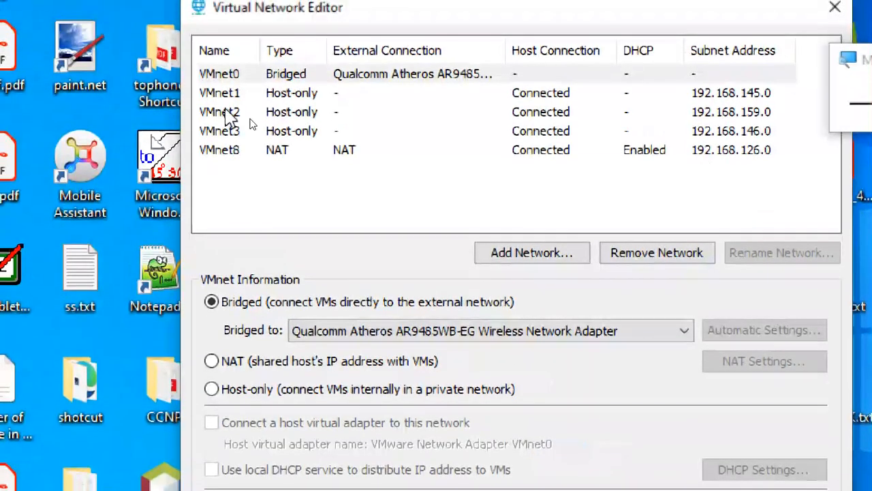
Show VMnet1's host-only settings on subnet 192.168.145.0, toggling local DHCP on and back off
left_click(228, 79)
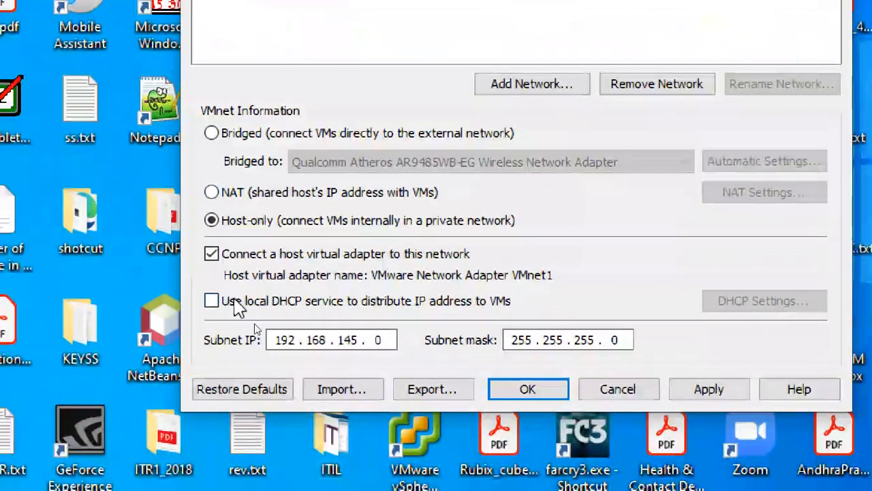
left_click(211, 301)
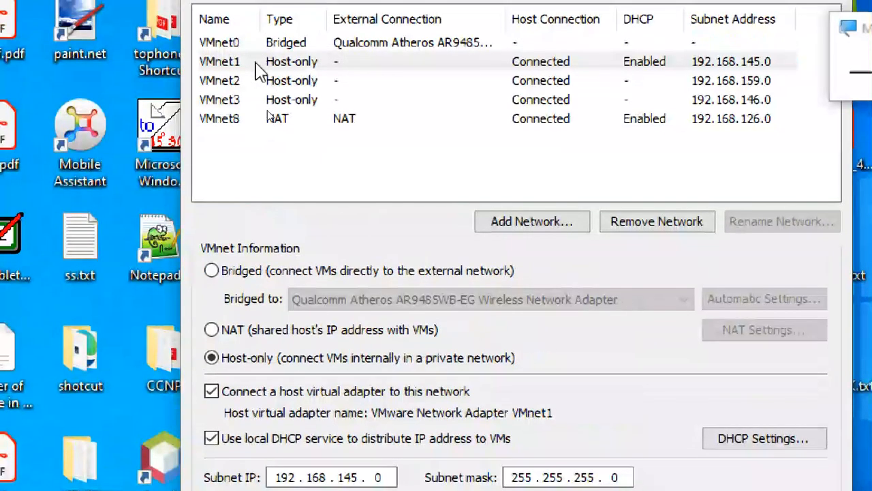
left_click(257, 65)
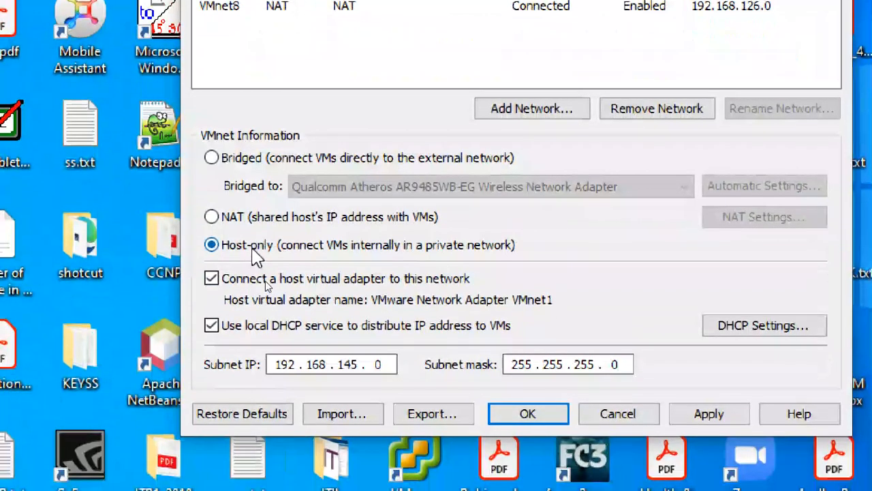
left_click(252, 333)
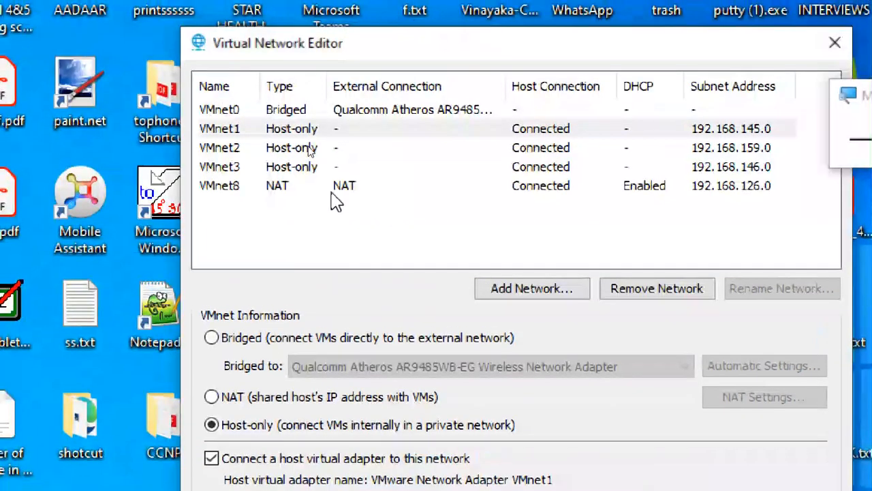
Review VMnet8, VMnet1 and VMnet0, confirming VMnet0 stays bridged to the Qualcomm adapter
left_click(279, 185)
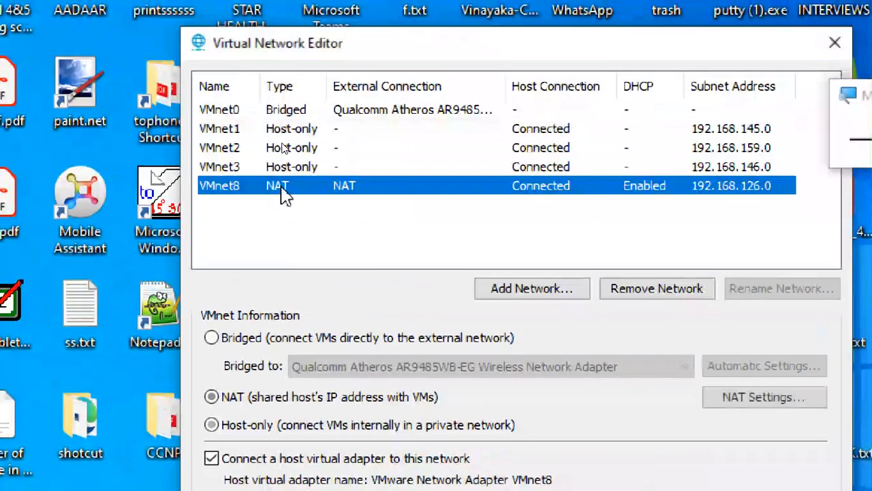
left_click(292, 131)
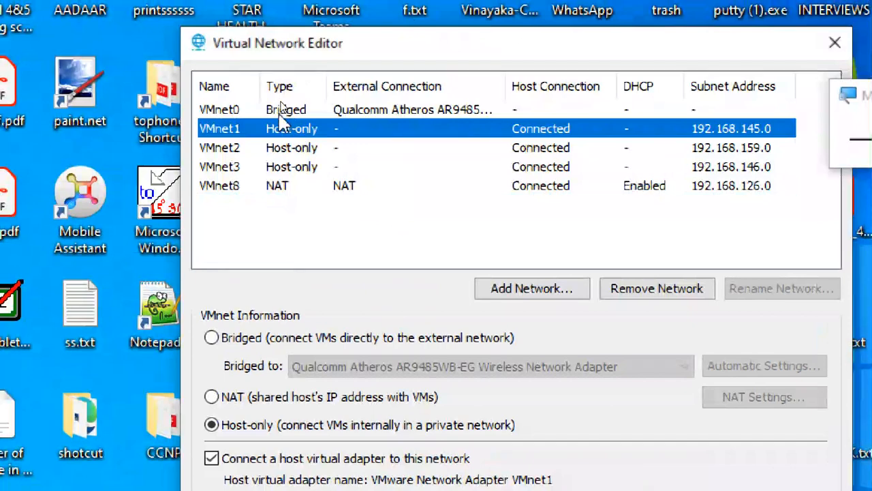
left_click(285, 111)
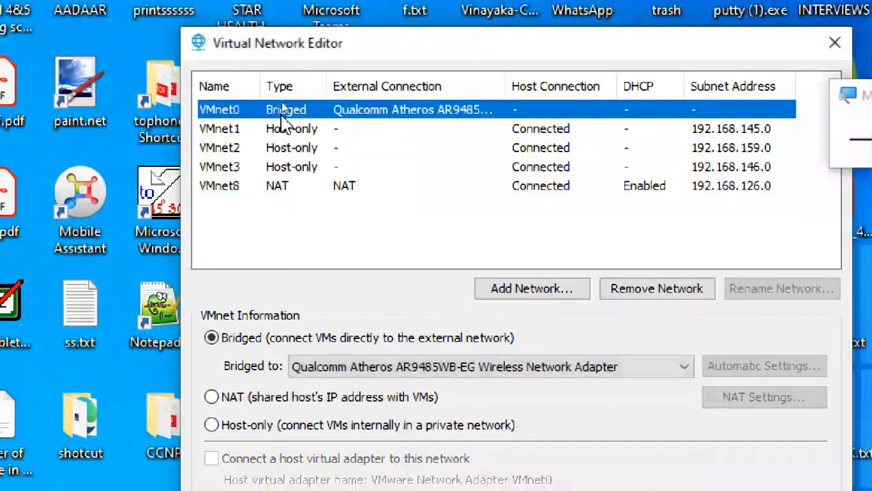
left_click(243, 342)
left_click(341, 368)
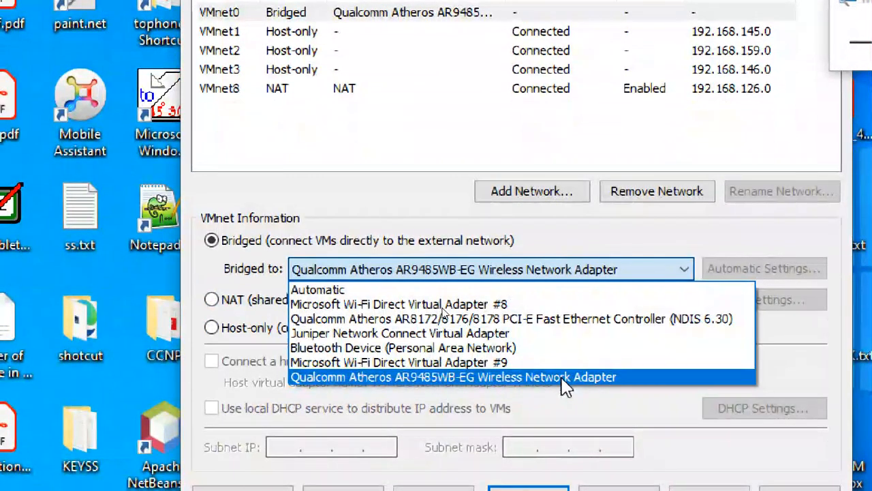
left_click(549, 410)
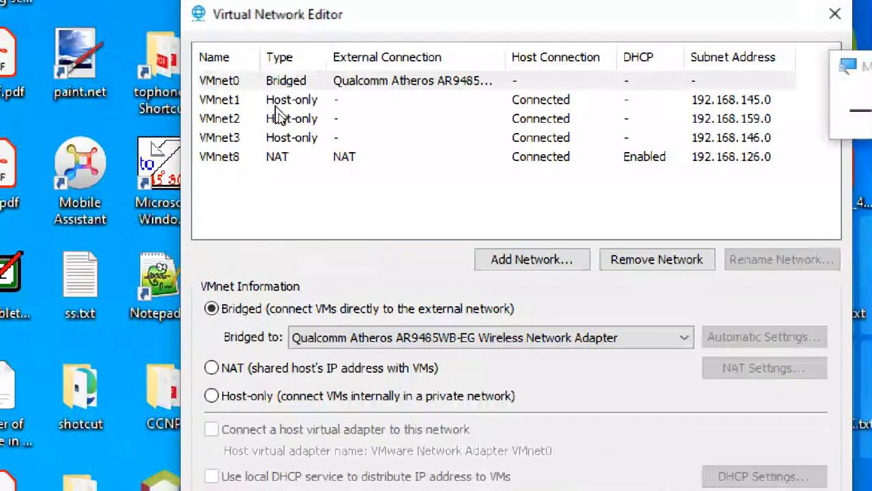
Toggle VMnet1's local DHCP on and off, recheck VMnet0 and VMnet1, then Cancel the editor
left_click(276, 33)
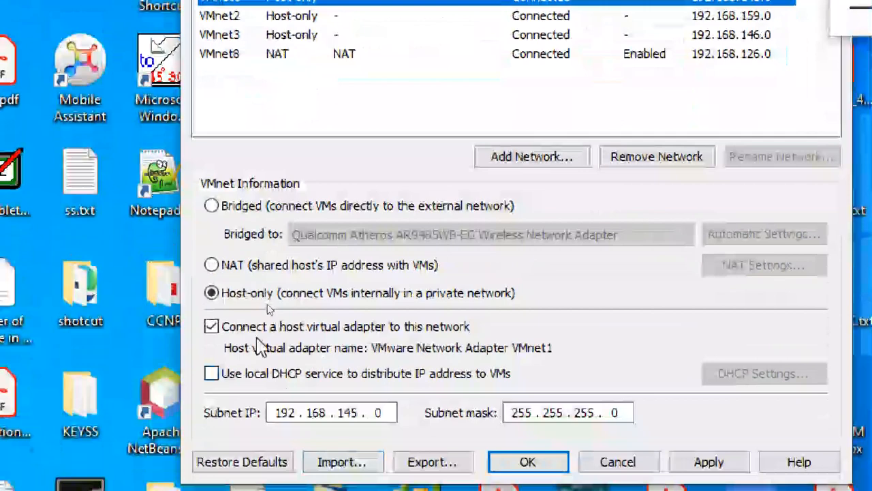
left_click(264, 376)
left_click(247, 377)
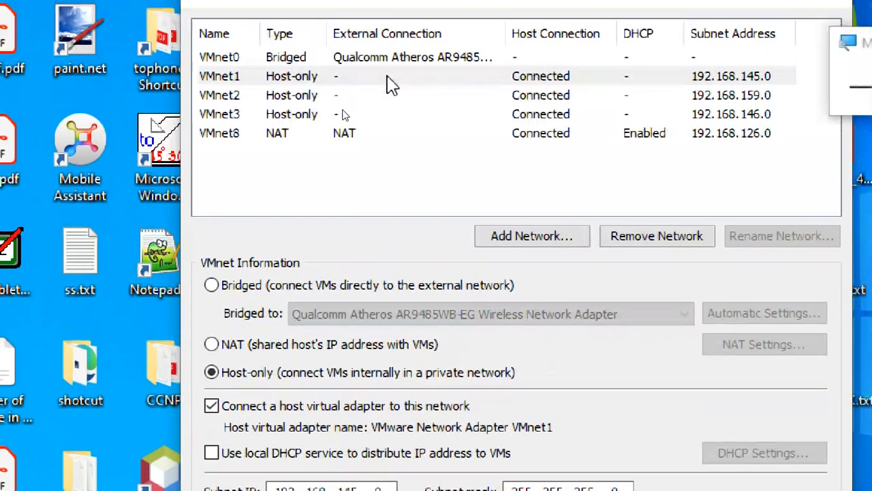
left_click(391, 84)
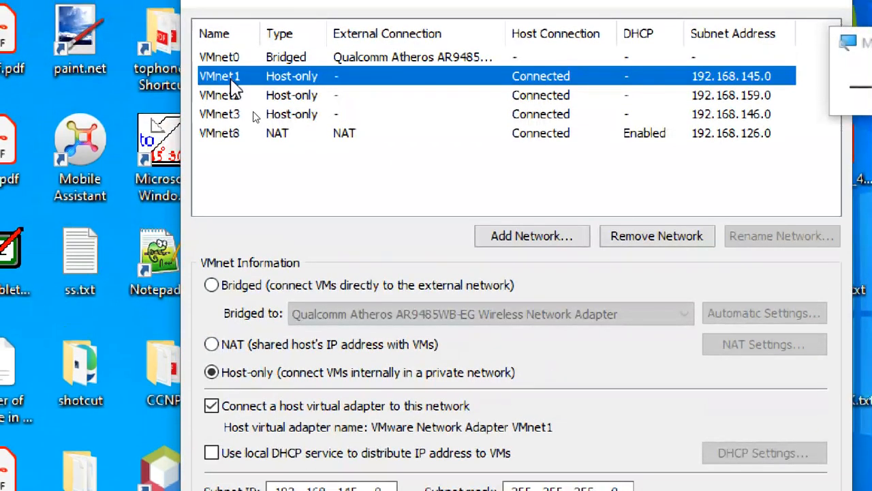
left_click(240, 57)
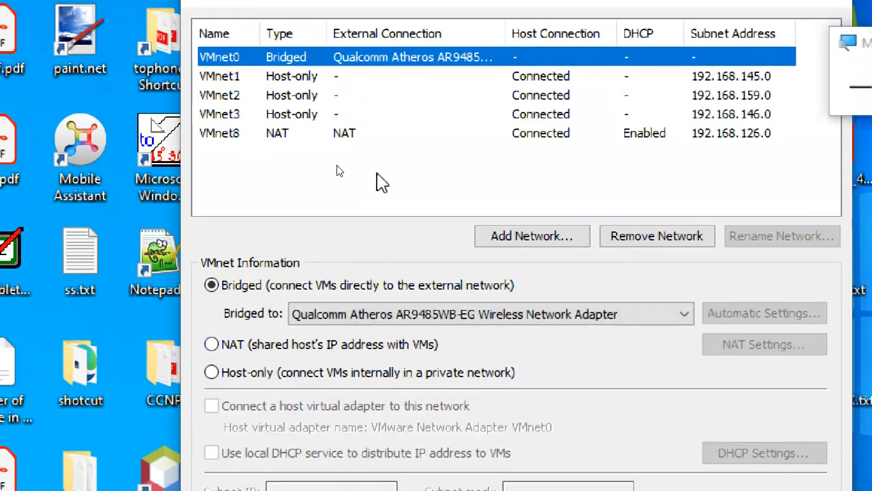
left_click(311, 76)
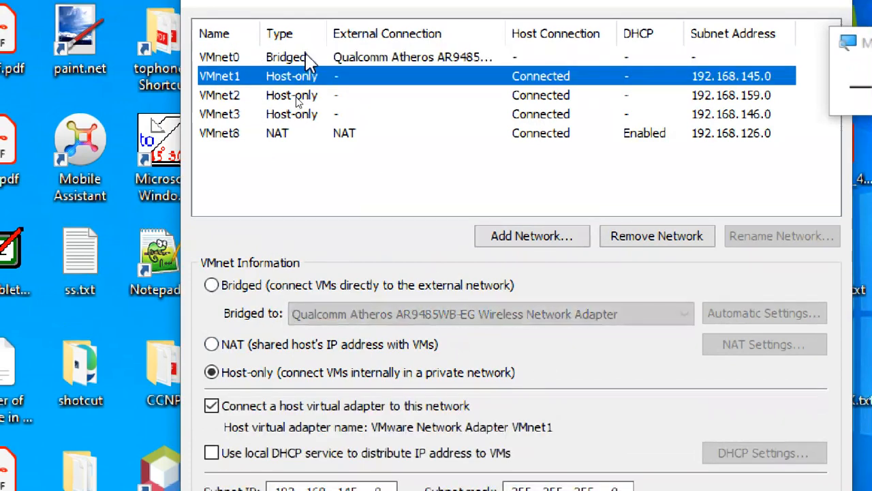
left_click(310, 59)
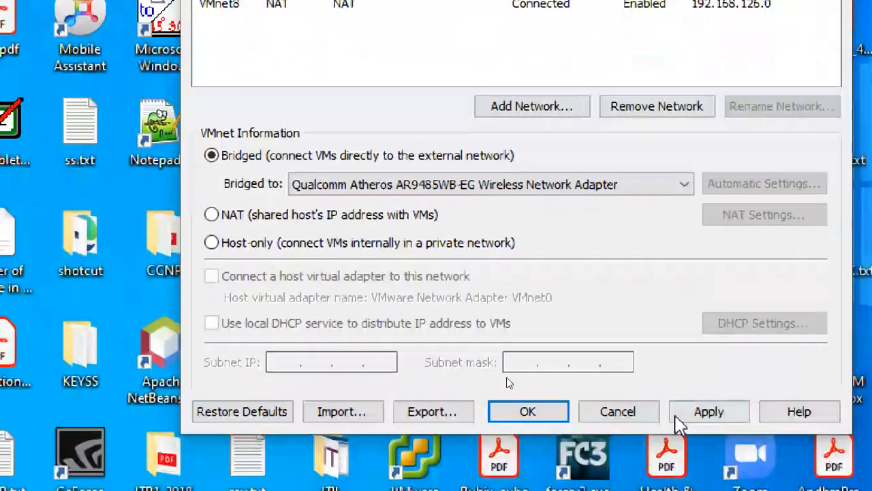
left_click(604, 411)
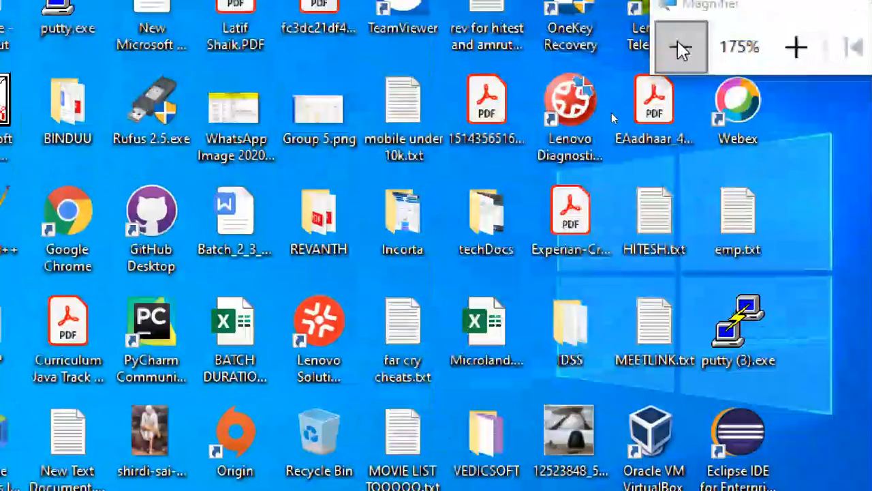
Return Magnifier zoom to 100% and bring the CTS3WINC1 VM forward at its lock screen
left_click(683, 45)
left_click(684, 46)
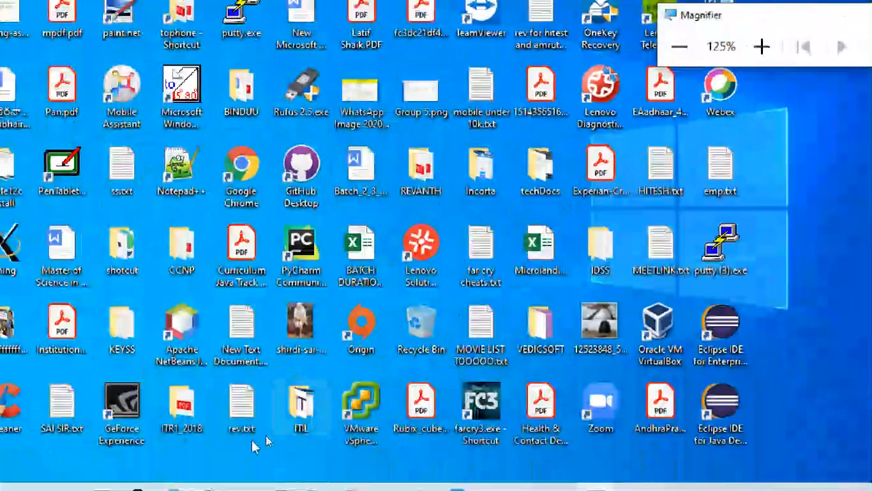
left_click(679, 45)
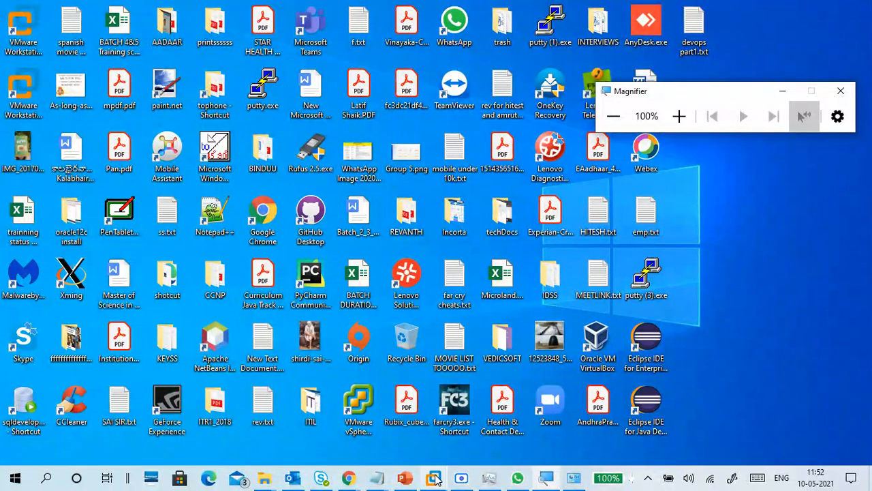
mouse_move(433, 477)
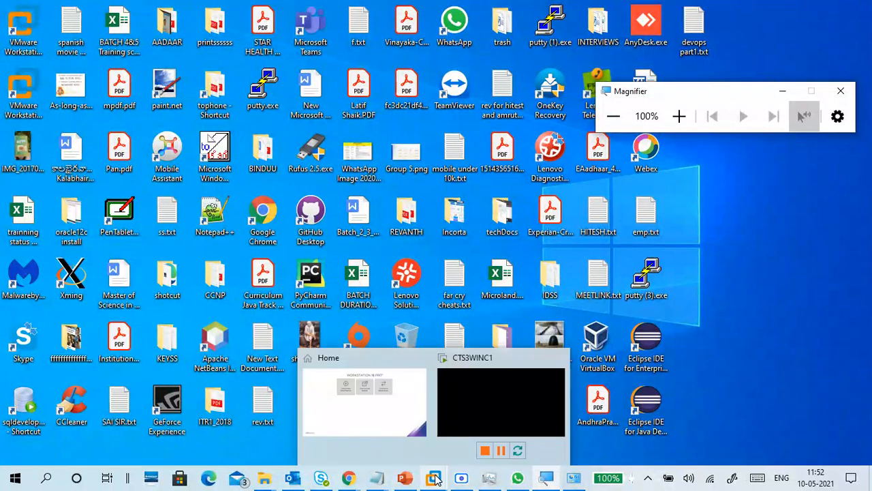
left_click(522, 403)
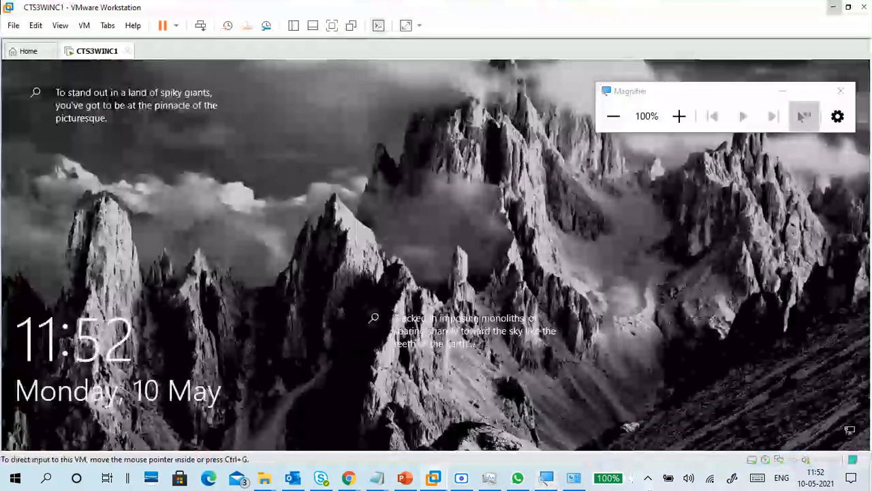
In the untitled Notepad notes, replace the old timestamp line with a dashed divider
mouse_move(383, 481)
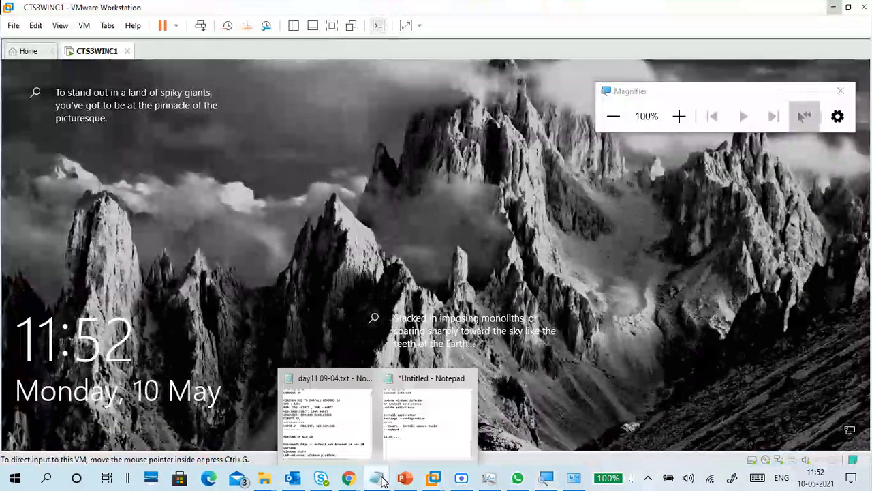
left_click(428, 416)
left_click_drag(208, 291, 77, 286)
key("BackSpace")
key("BackSpace")
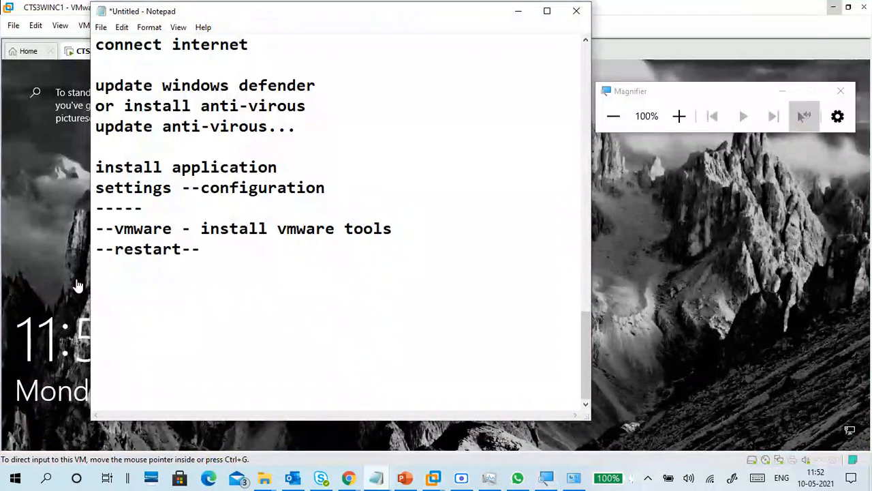
type("-------------------------------------------------")
key("Return")
Add the heading 'Services management:' below the divider
type("sER")
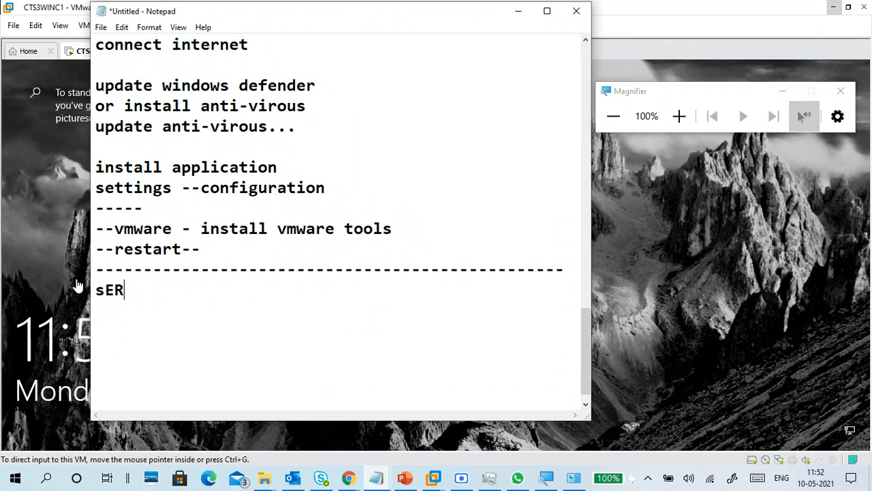
type("V")
key("BackSpace")
key("BackSpace")
key("BackSpace")
key("BackSpace")
type("Services")
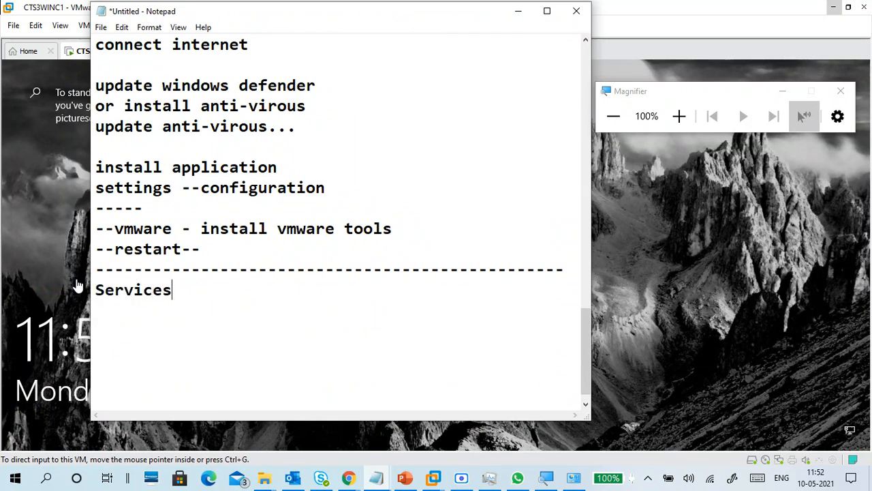
type(":")
key("Return")
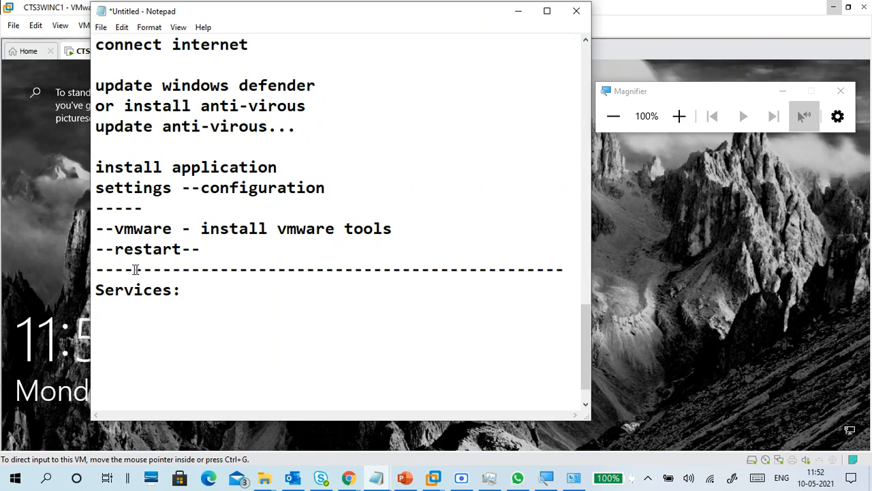
scroll(136, 270, "down", 1)
key("BackSpace")
key("BackSpace")
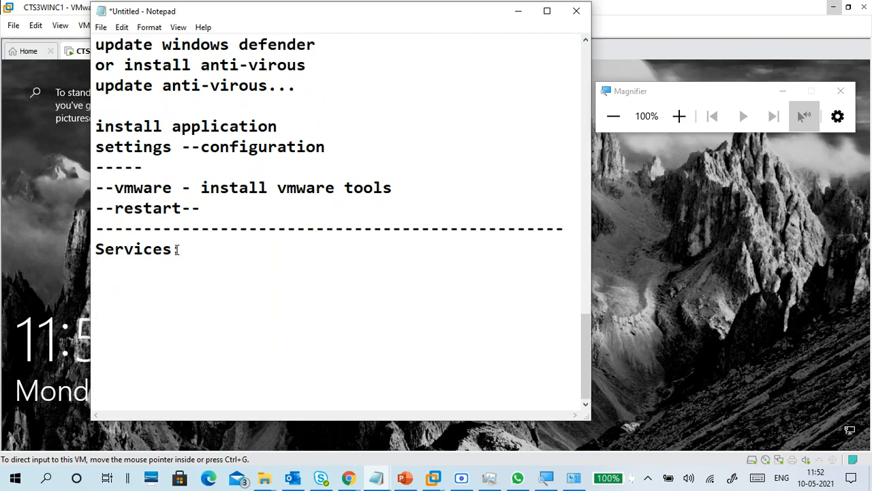
type("managemen")
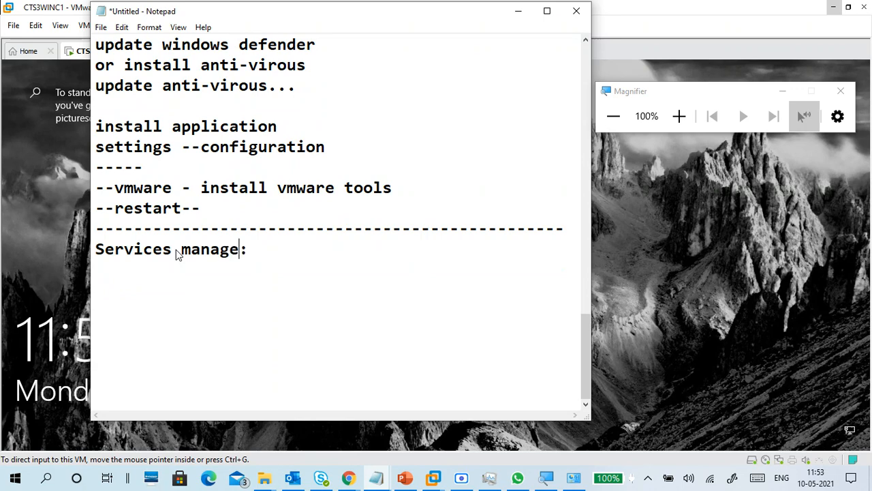
type("t")
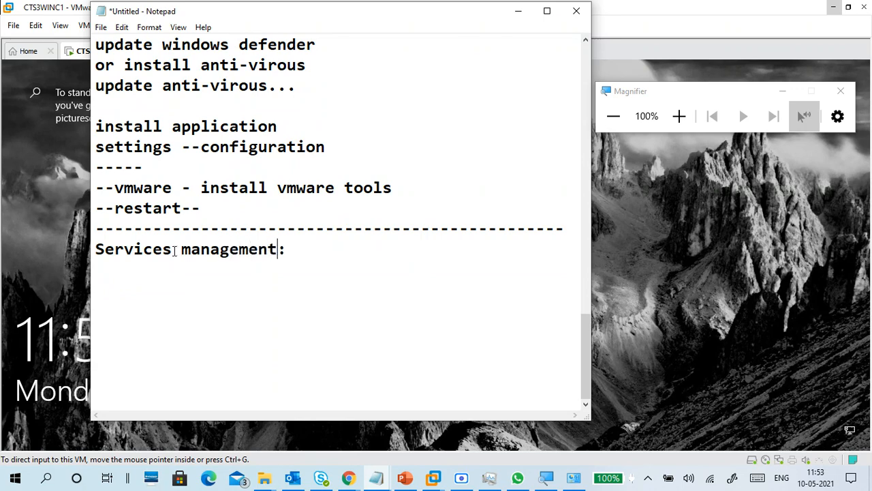
key("Return")
key("Return")
Add the line 'RUN - services.msc' under the heading
type("RUn")
key("BackSpace")
type("M")
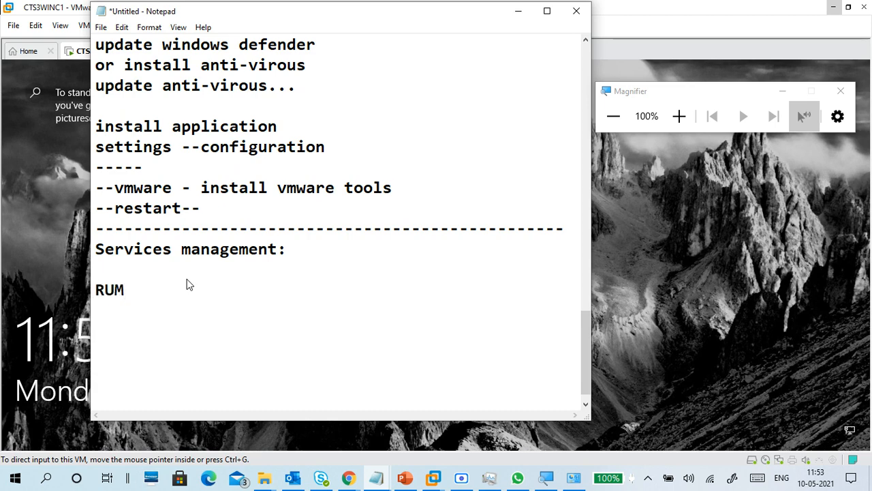
type("-")
key("BackSpace")
key("BackSpace")
type("n")
key("BackSpace")
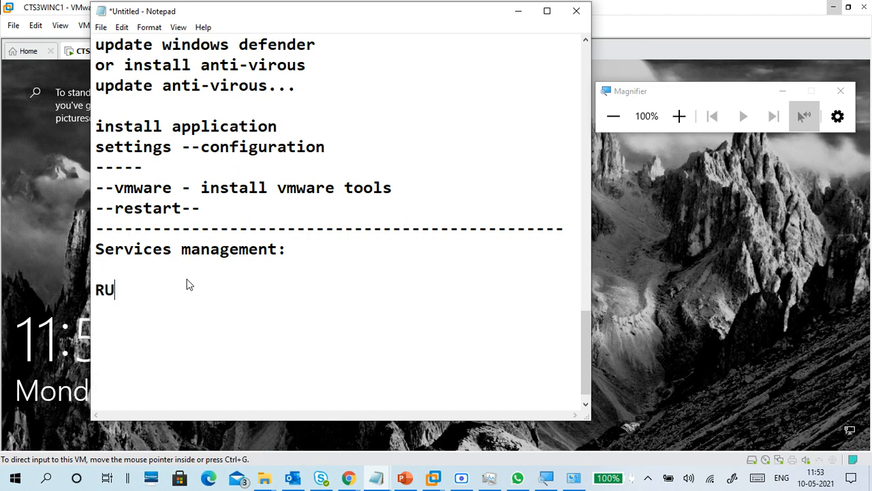
type("N - services.msc")
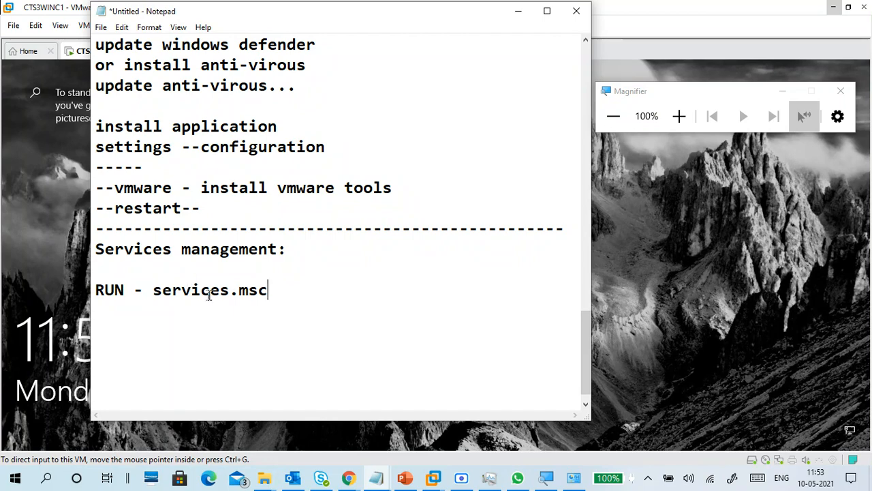
Highlight services.msc, clear the selection, and minimize Notepad to reveal the virtual machine
left_click_drag(269, 292, 168, 318)
left_click(170, 301)
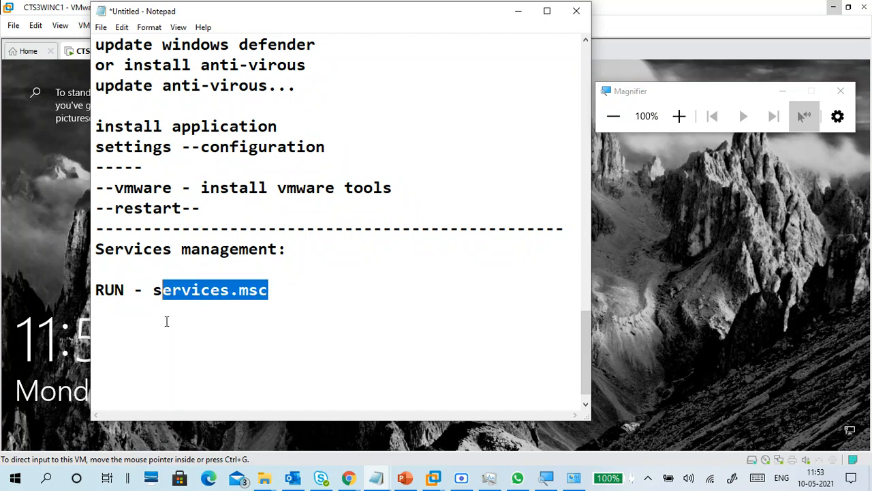
left_click(168, 321)
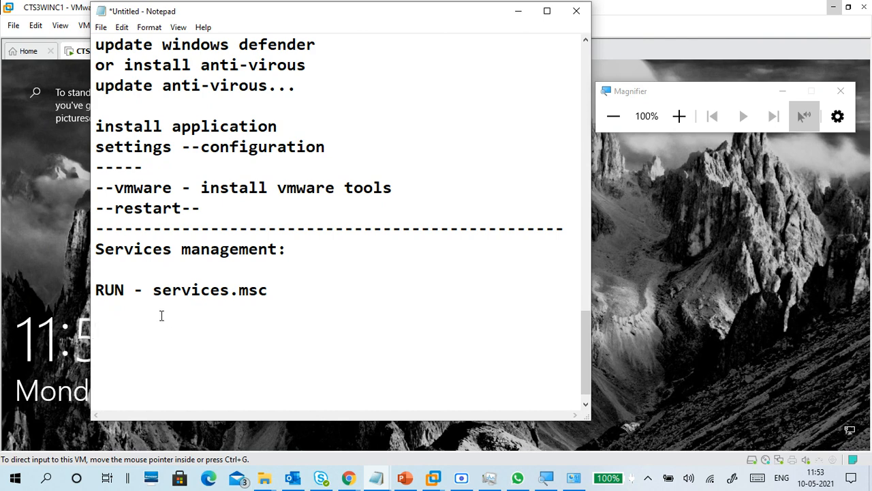
left_click(516, 11)
Sign in to the Windows 10 VM with the account password, go full screen and magnify
left_click(317, 323)
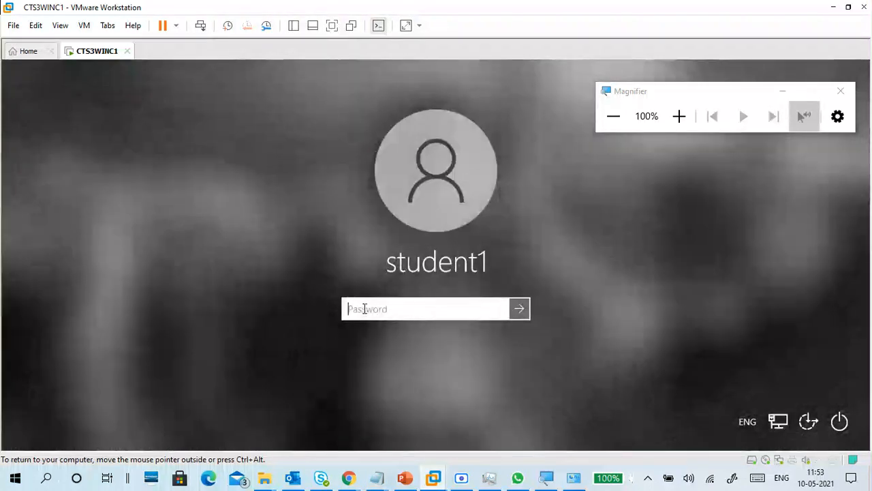
type("Password1")
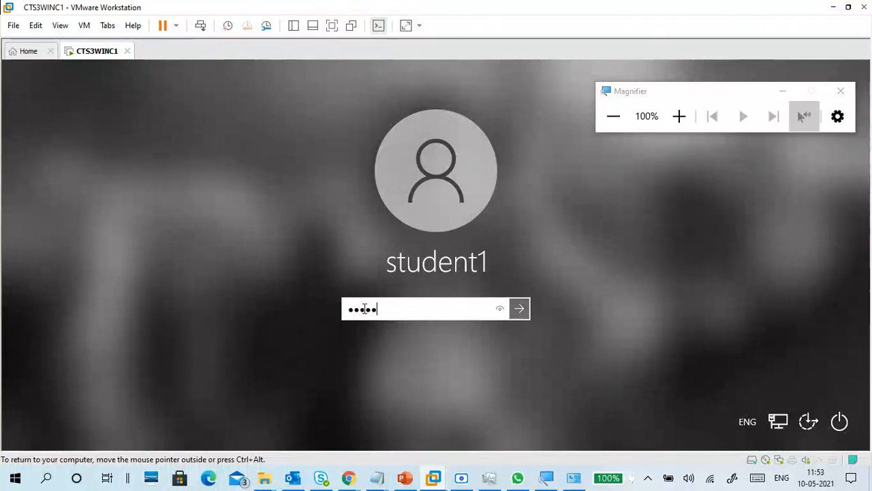
key("Return")
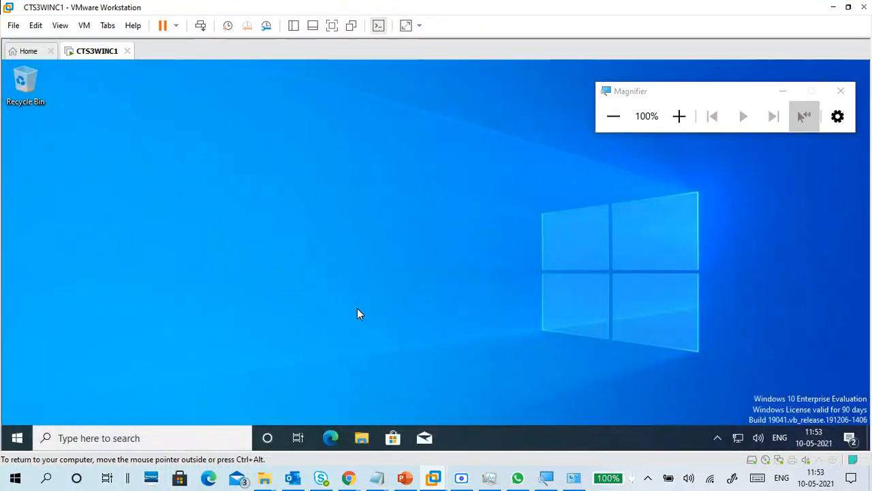
left_click(332, 26)
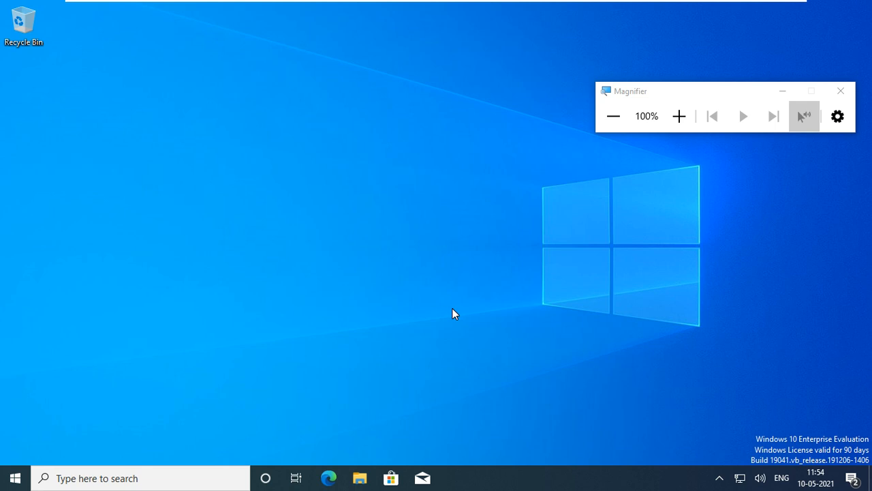
left_click(678, 116)
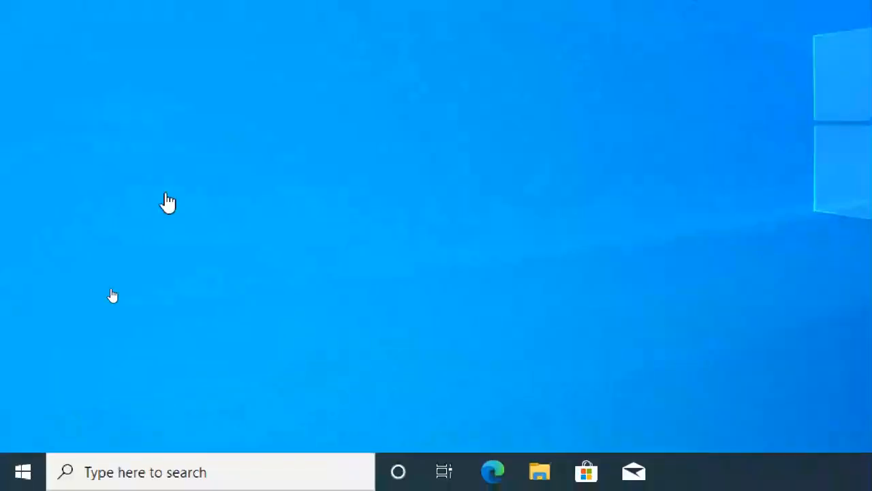
Run SERVICES.MSC from the Windows Run dialog to open the Services console
key("super+r")
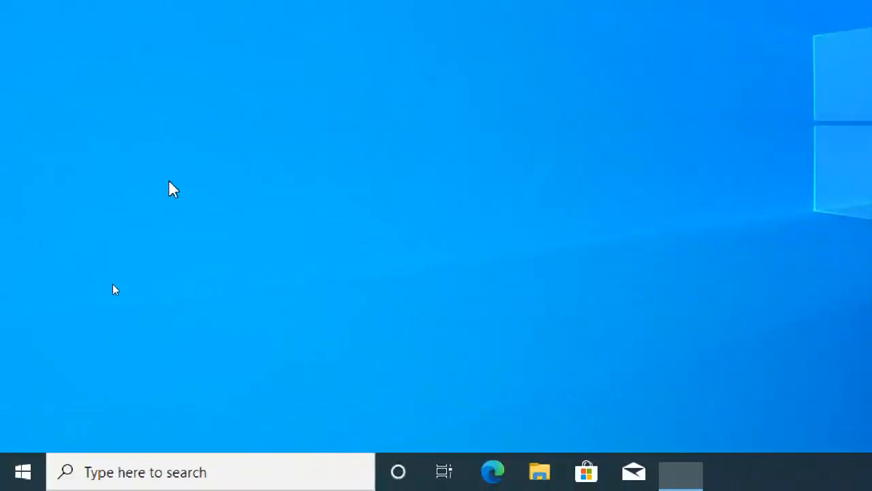
type("s")
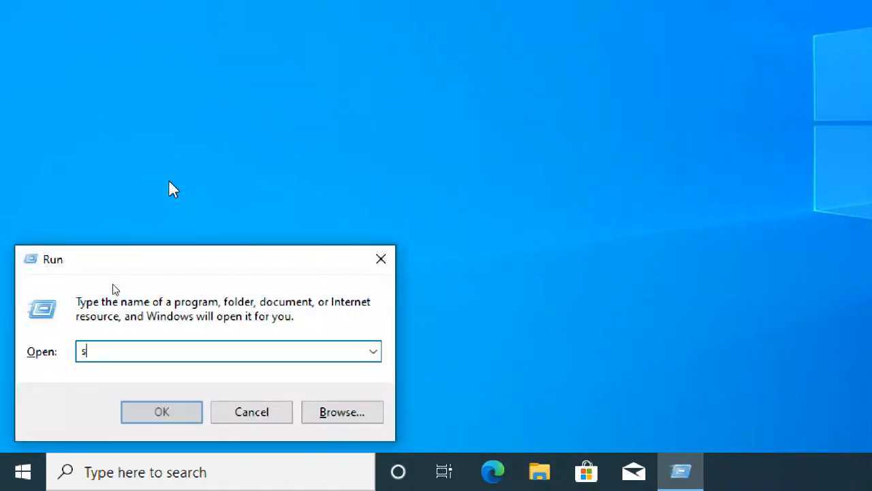
type("ervi")
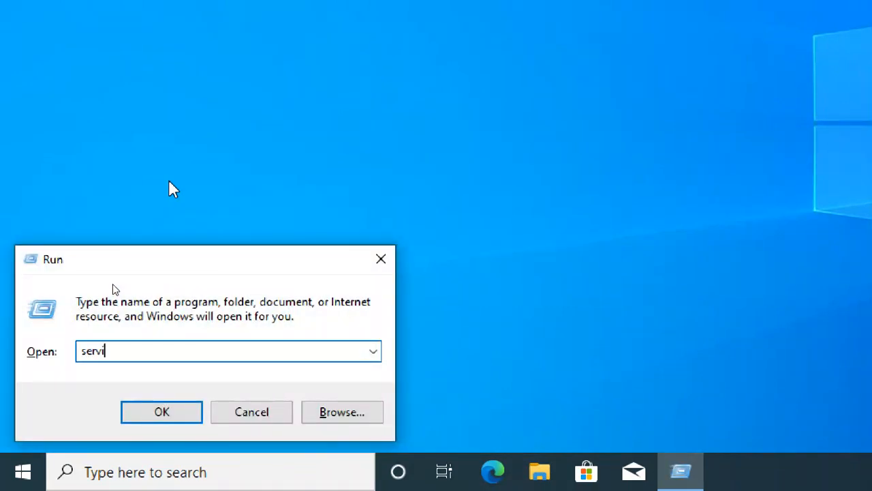
type("es")
key("BackSpace")
key("BackSpace")
key("BackSpace")
key("BackSpace")
key("BackSpace")
key("BackSpace")
key("BackSpace")
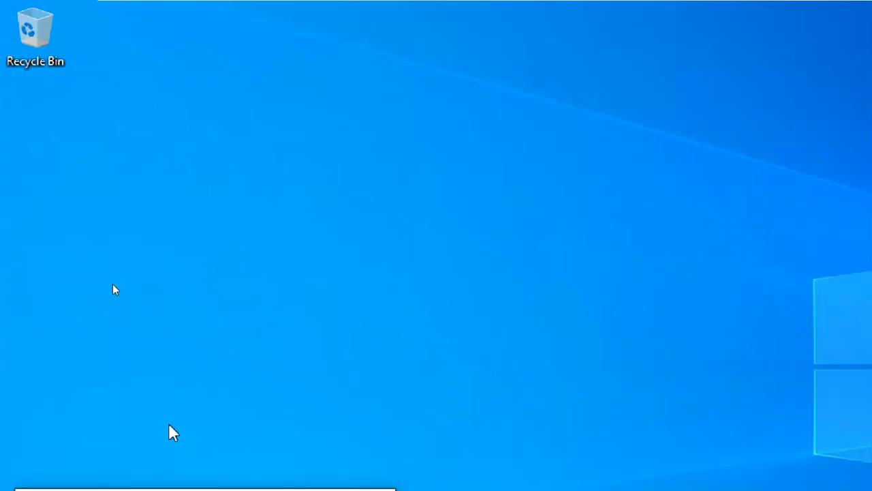
type("S")
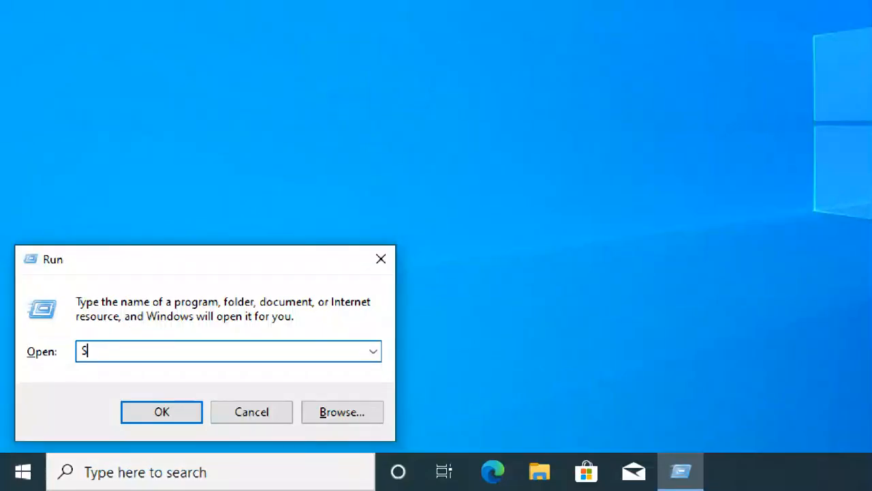
type("ERVICES.MSC")
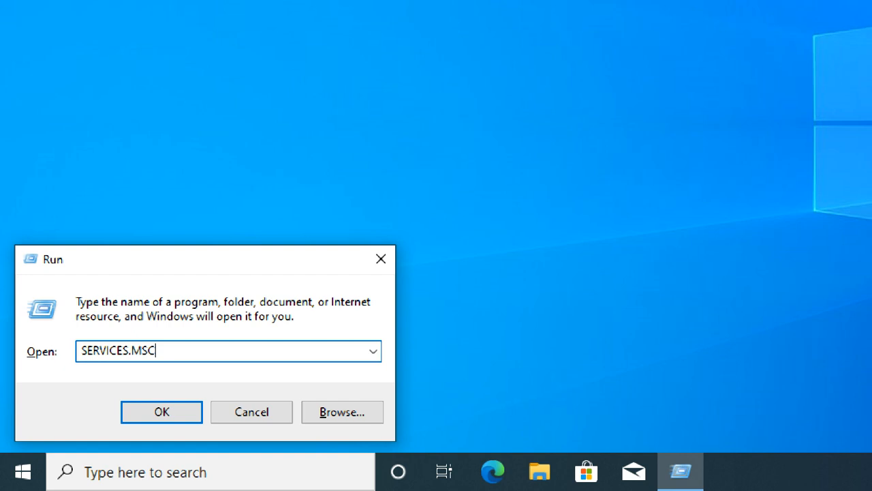
key("Return")
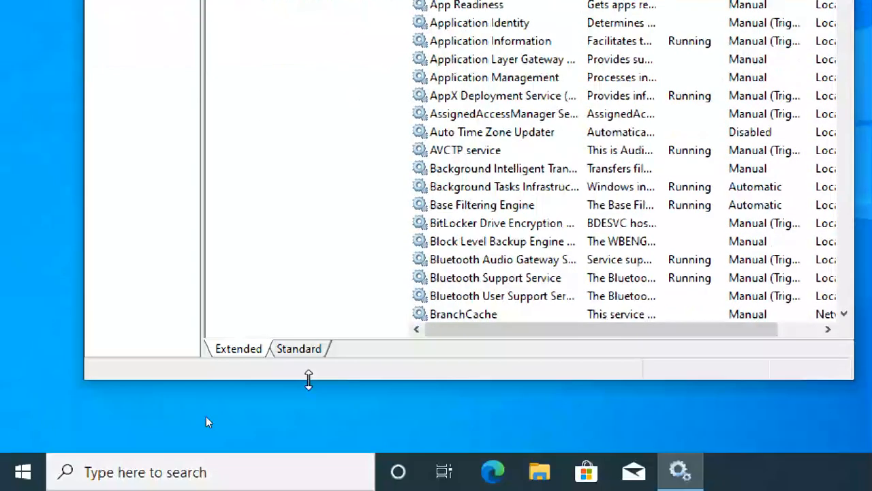
Toggle between Extended and Standard views, reading Application Identity's description, ending on Standard
left_click(301, 353)
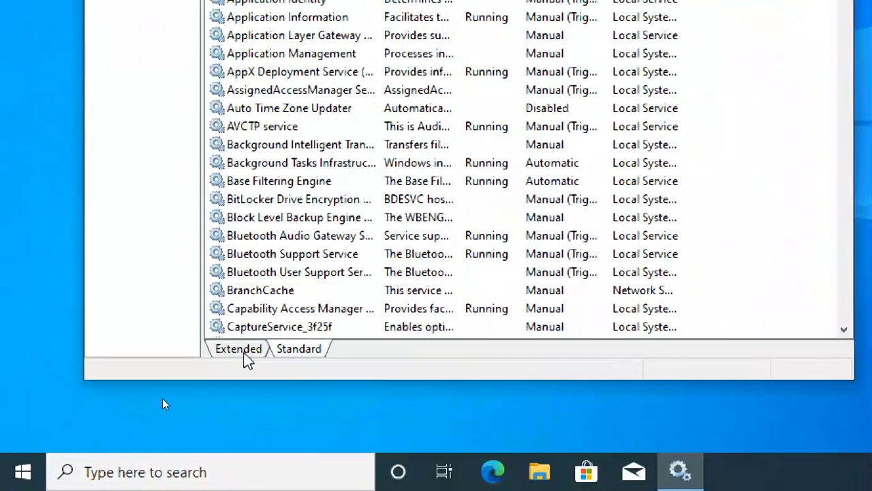
left_click(240, 351)
left_click(314, 355)
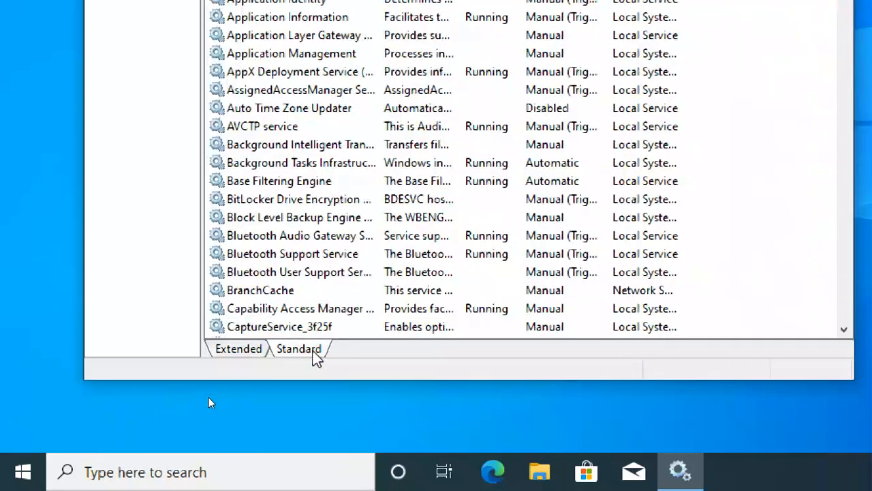
left_click(258, 350)
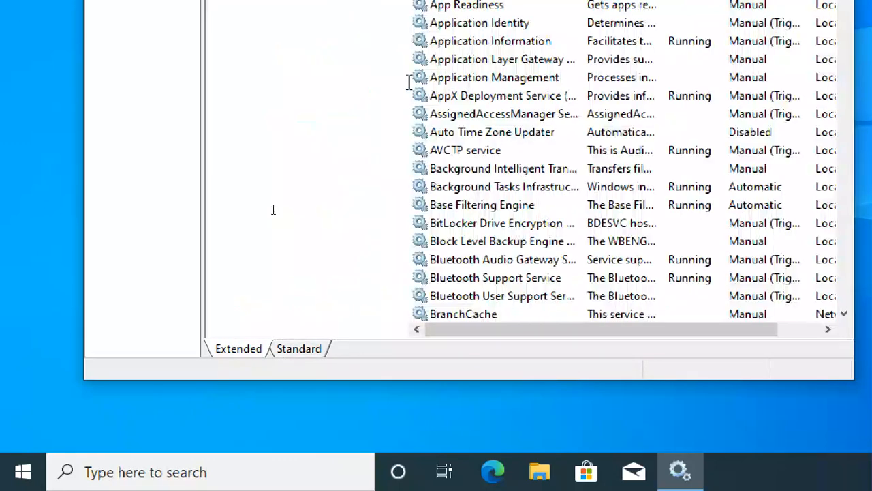
left_click(471, 25)
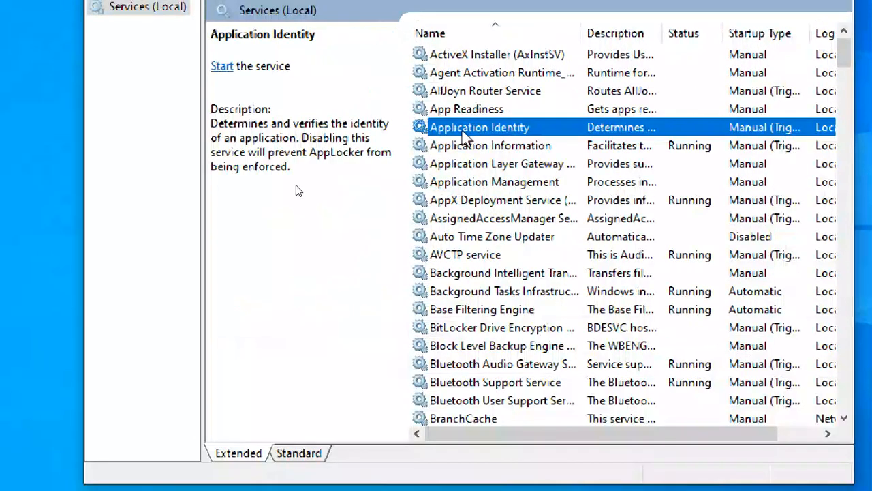
left_click(241, 120)
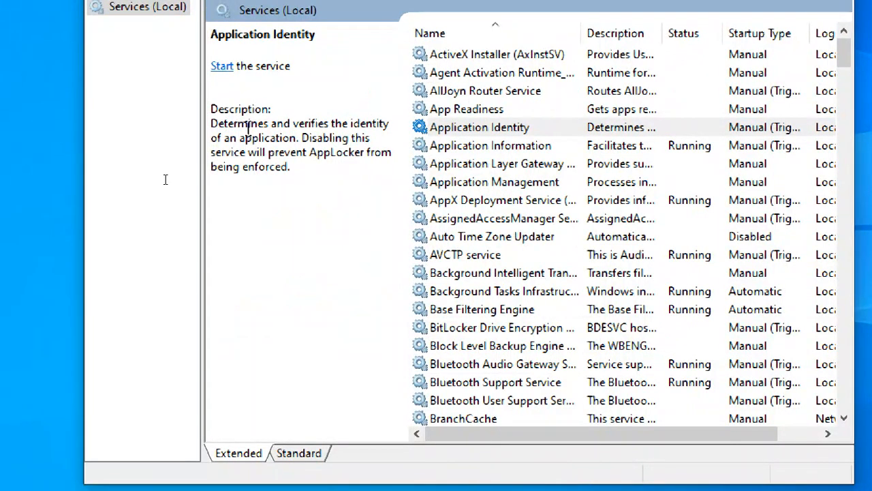
left_click(297, 455)
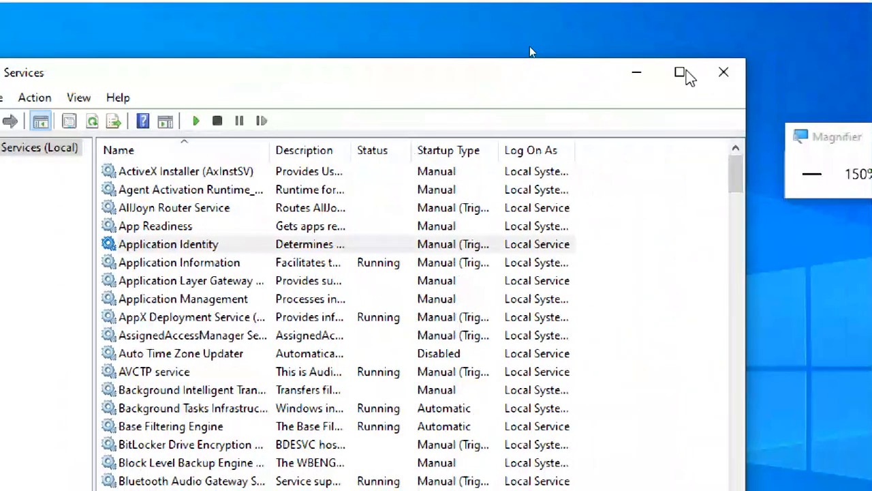
Maximize the Services window, readjust magnification, and select App Readiness then Application Identity
left_click(681, 72)
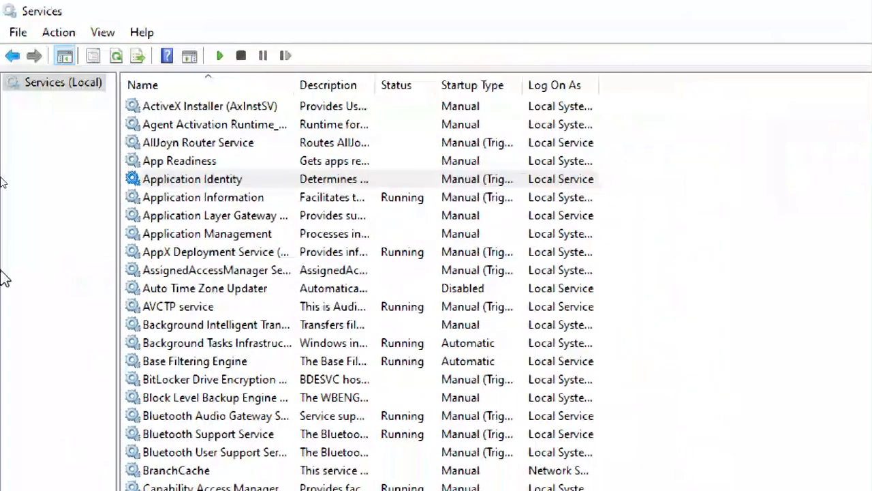
left_click(664, 174)
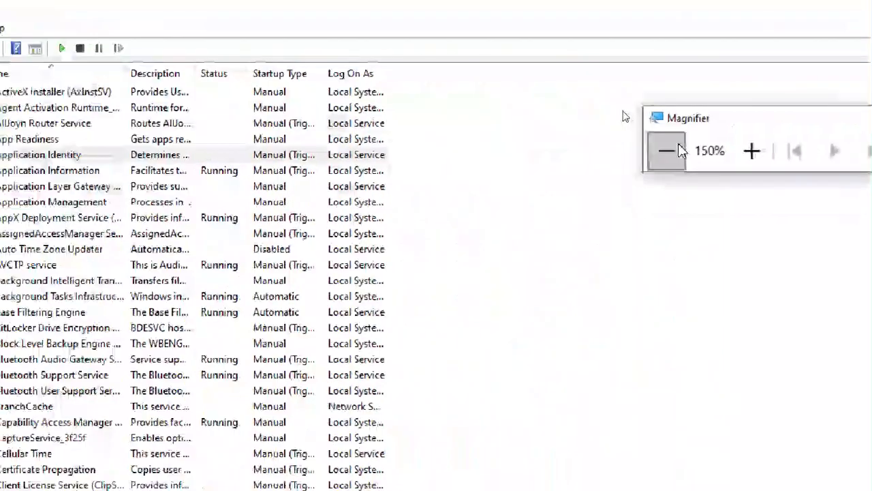
left_click(679, 117)
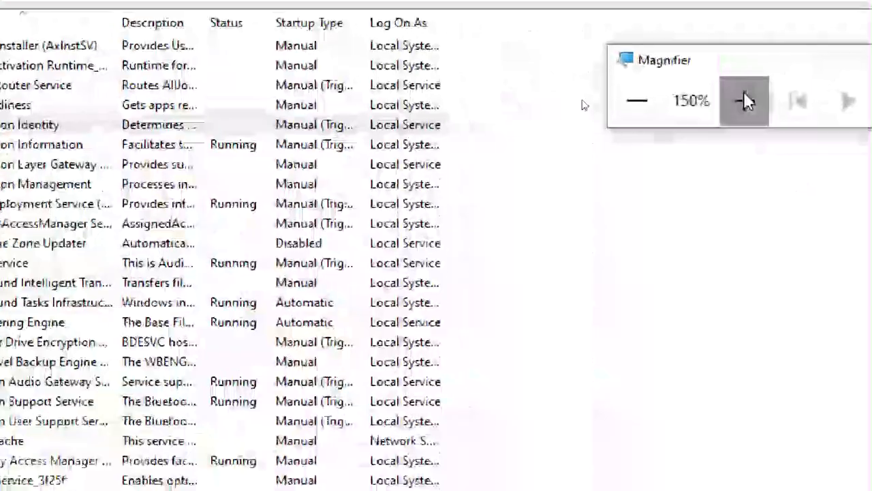
left_click(742, 102)
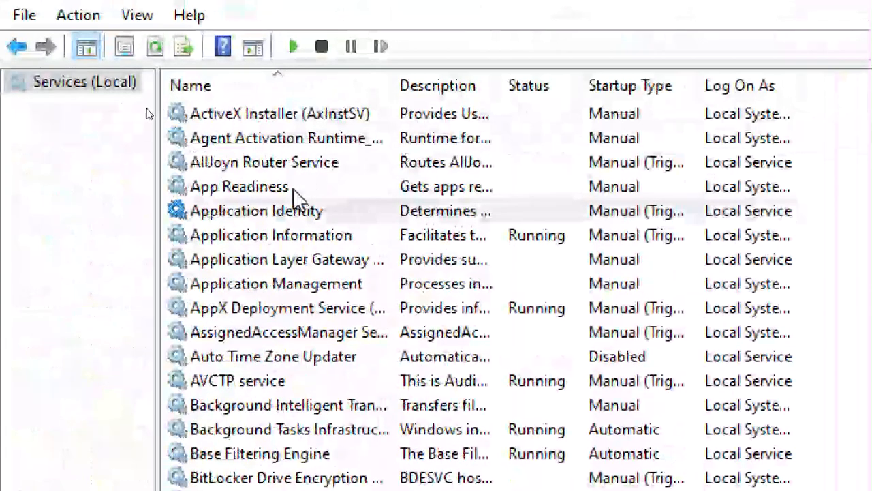
left_click(293, 189)
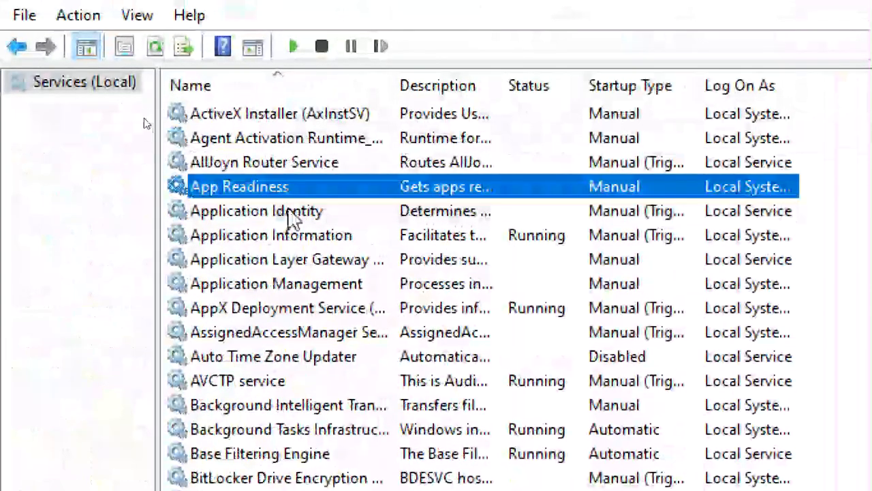
left_click(286, 209)
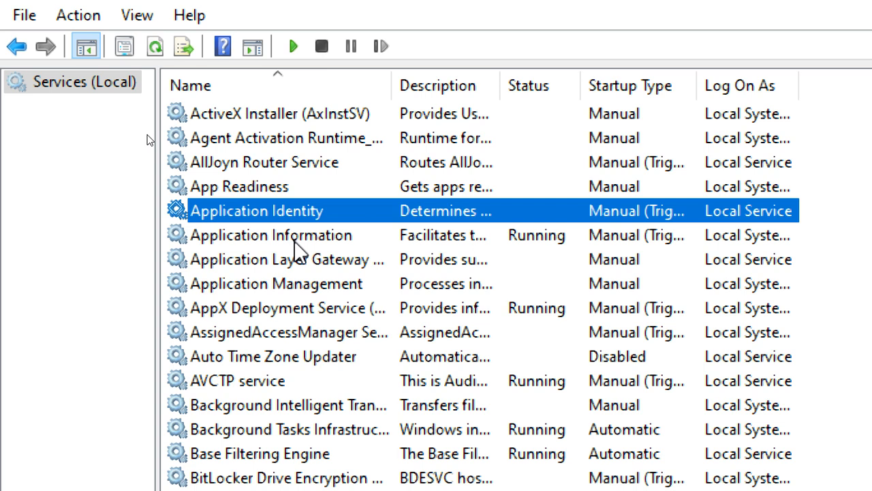
scroll(312, 282, "down", 7)
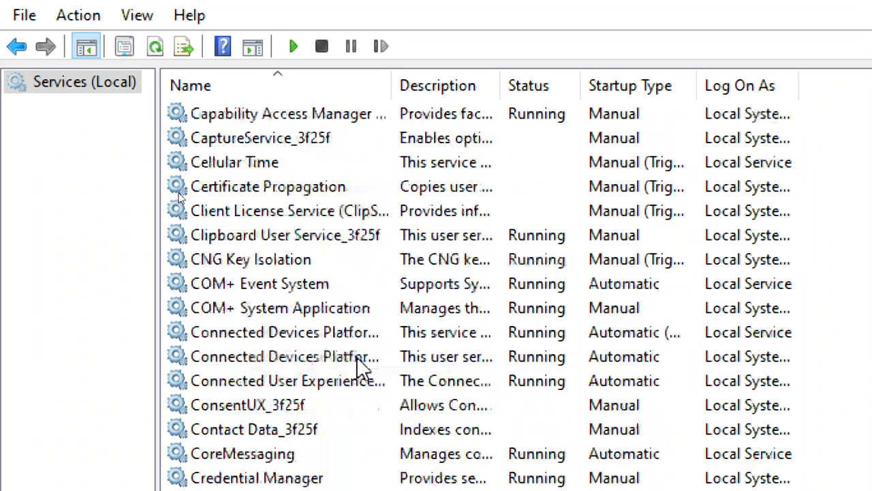
scroll(360, 367, "down", 3)
scroll(353, 415, "down", 3)
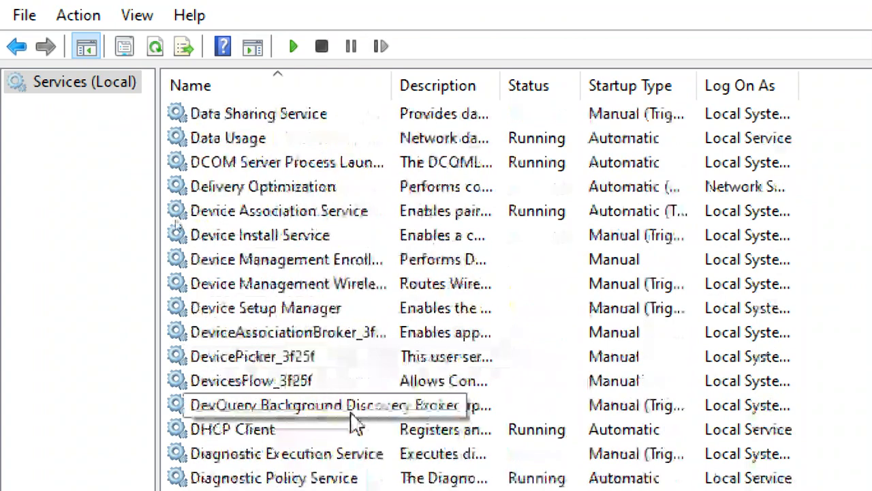
scroll(355, 419, "down", 2)
scroll(330, 287, "up", 2)
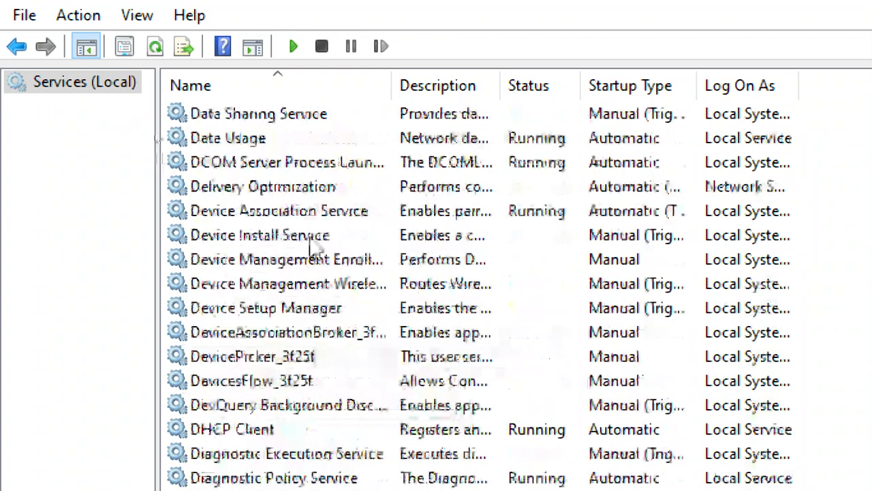
scroll(330, 394, "down", 4)
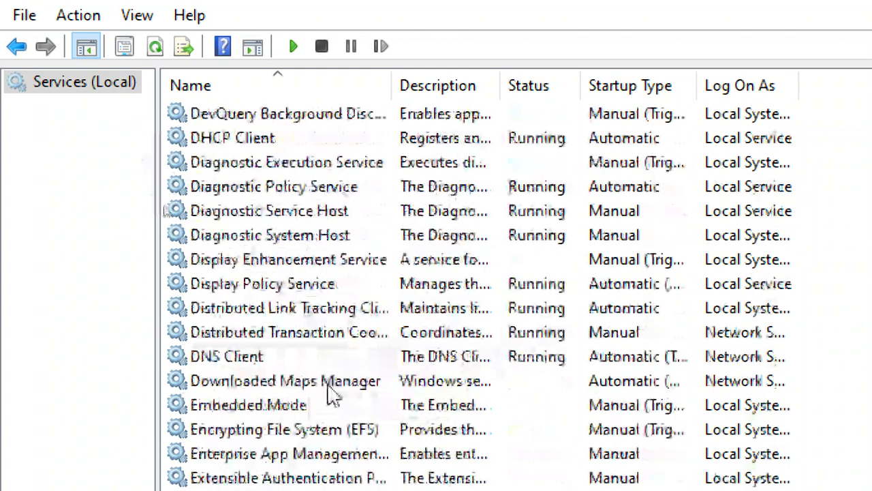
scroll(331, 423, "down", 5)
scroll(325, 355, "up", 2)
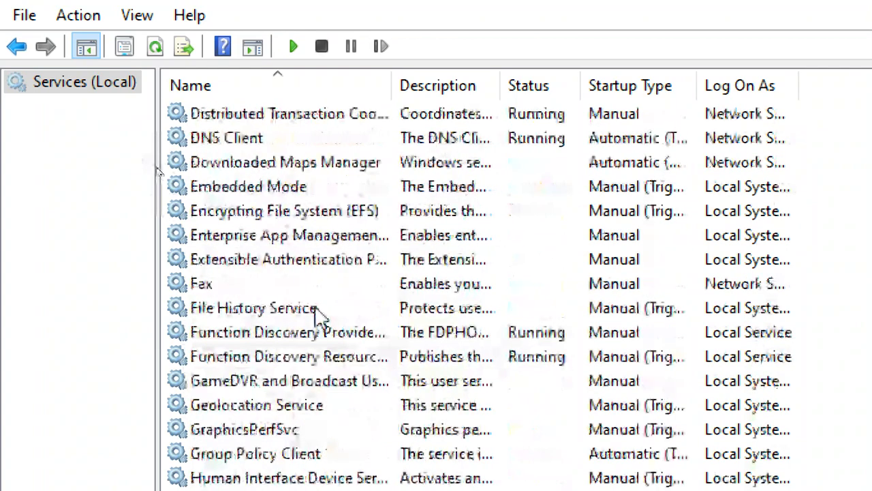
left_click(206, 136)
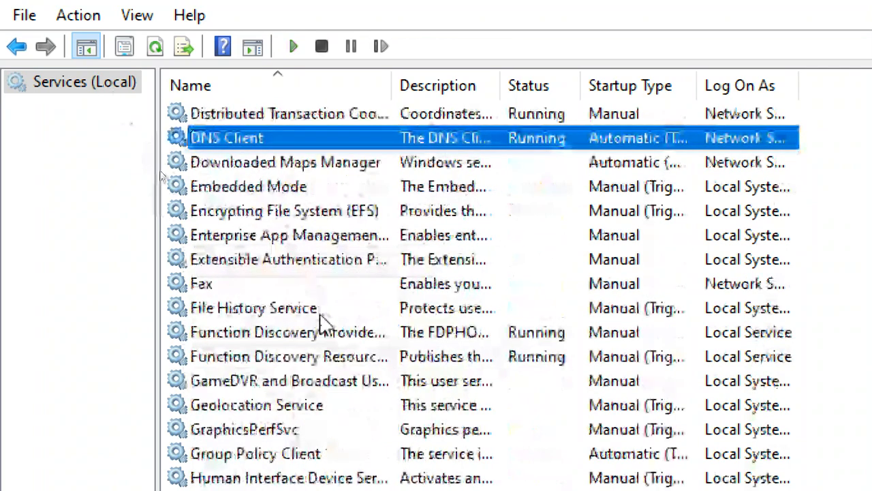
left_click(306, 210)
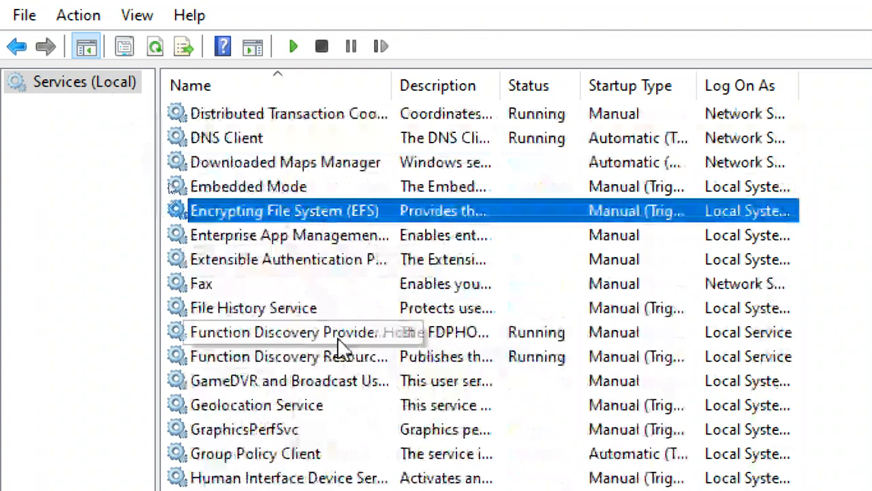
scroll(339, 351, "down", 2)
scroll(312, 366, "down", 4)
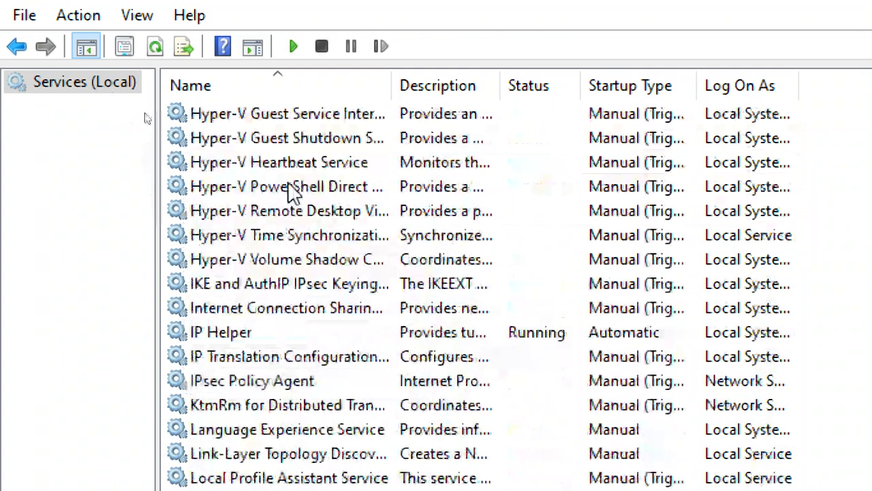
scroll(311, 380, "down", 2)
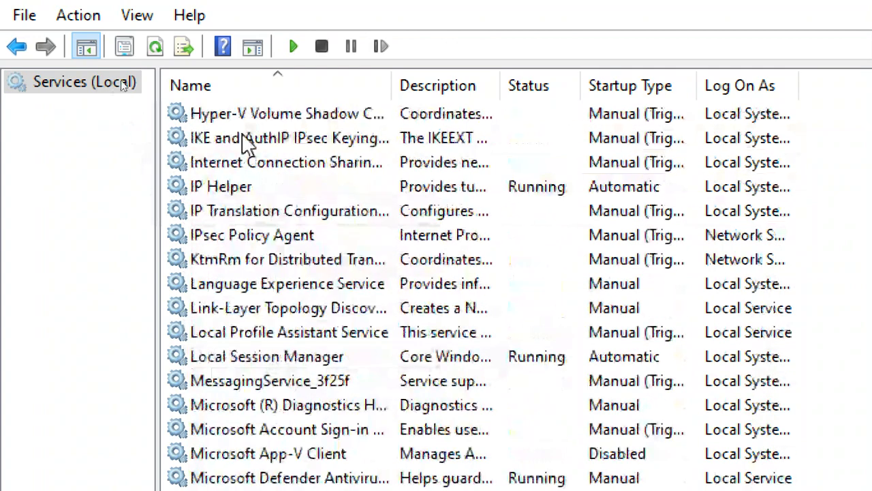
left_click(248, 139)
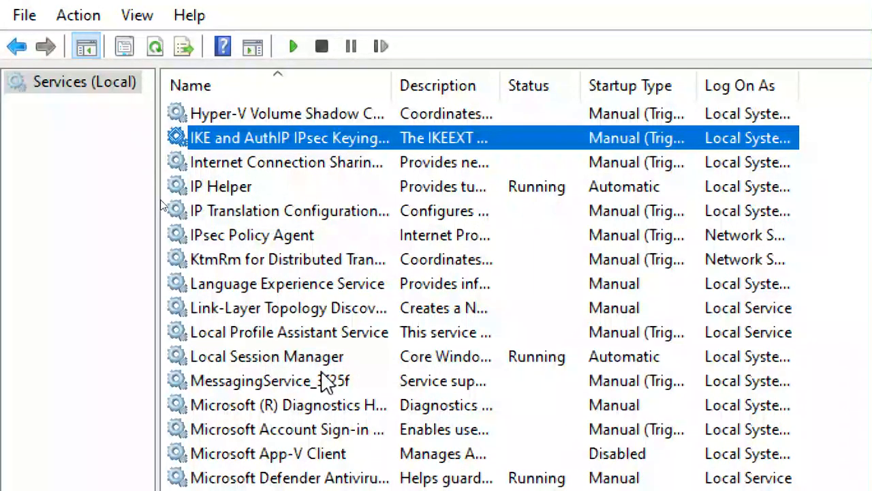
scroll(322, 374, "down", 5)
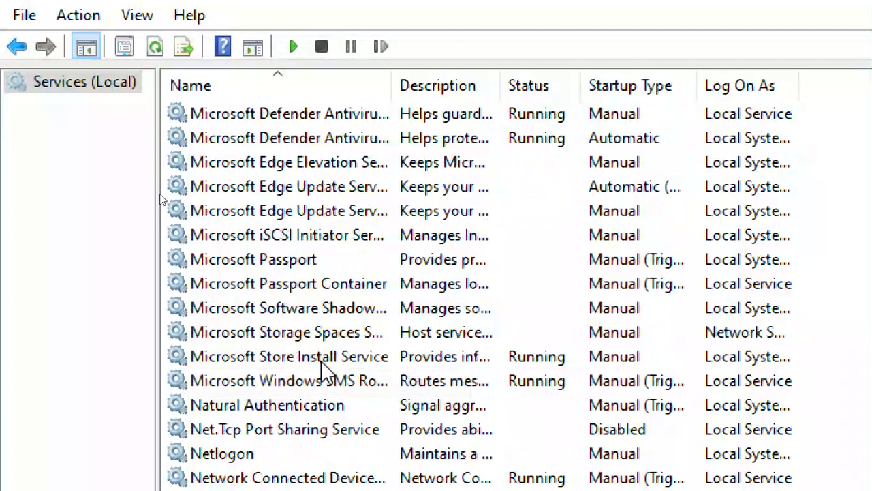
left_click(271, 134)
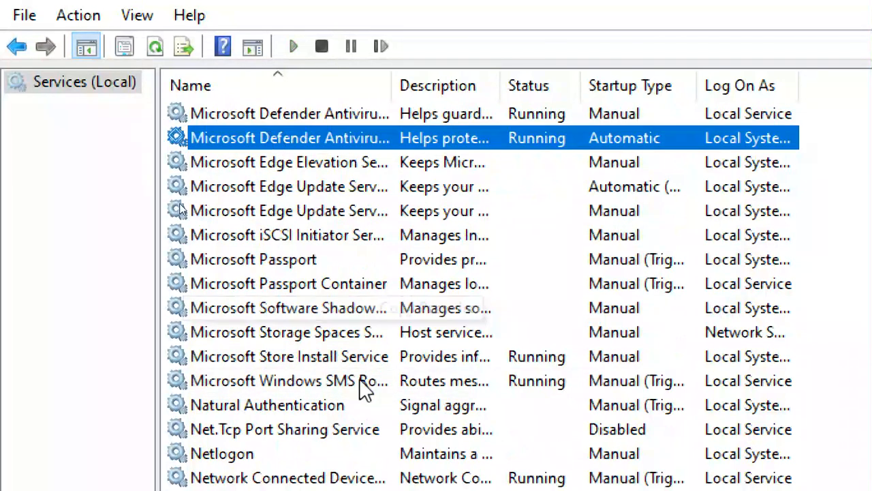
scroll(331, 321, "down", 3)
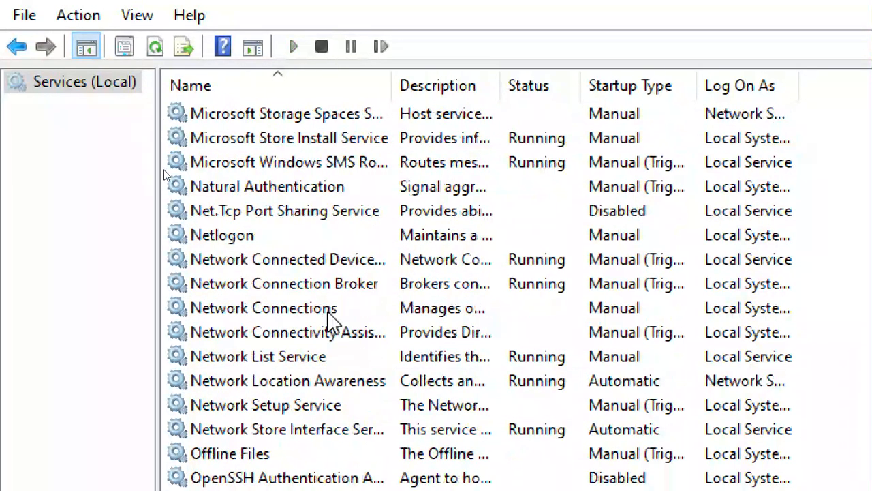
left_click(315, 312)
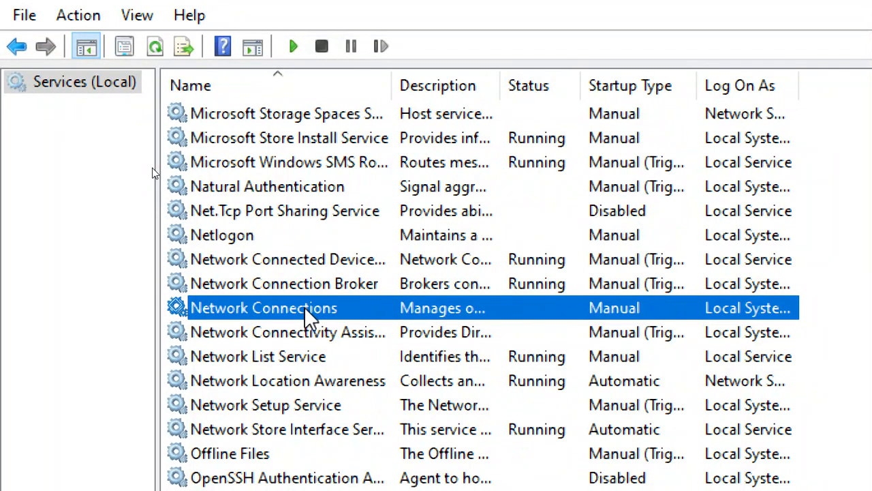
scroll(319, 372, "down", 2)
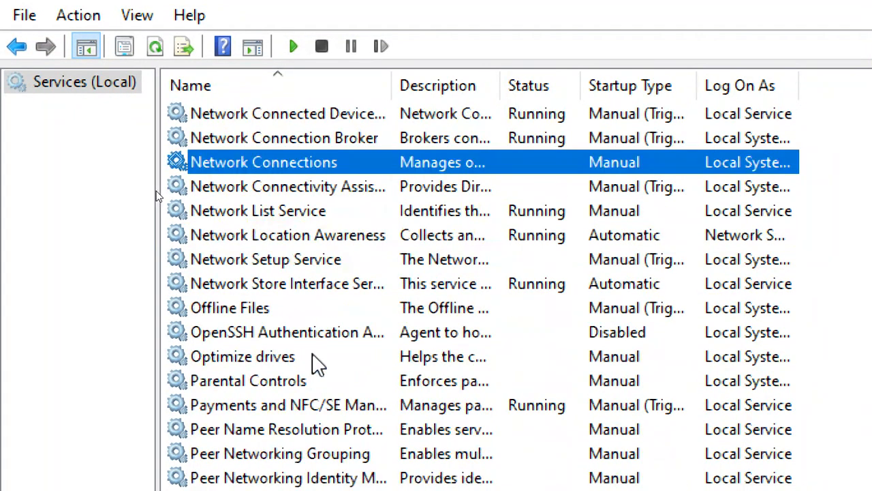
scroll(317, 365, "down", 3)
scroll(317, 365, "down", 2)
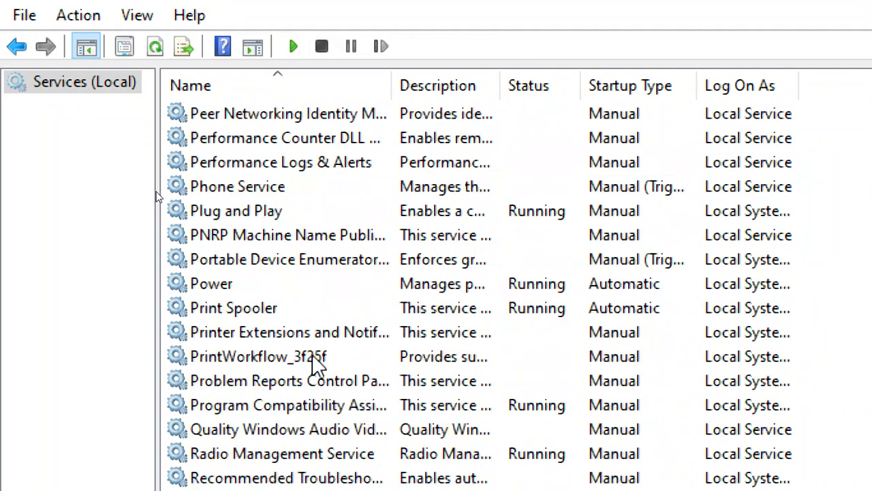
left_click(276, 212)
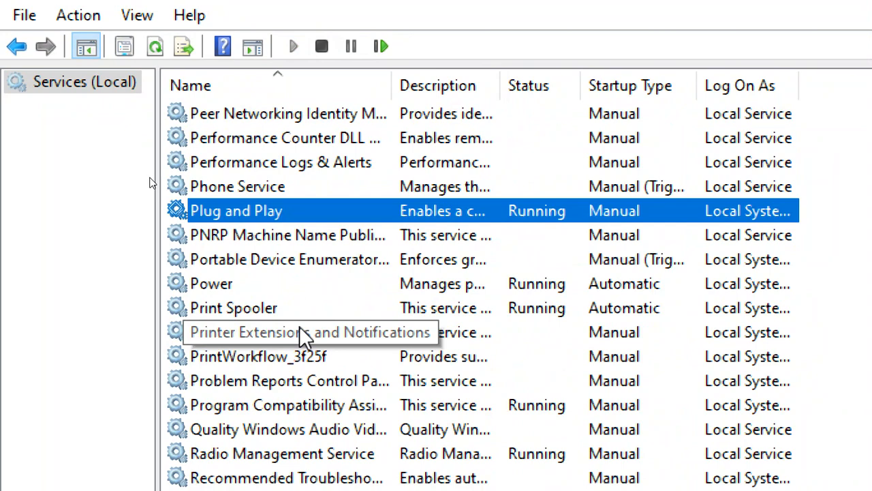
scroll(299, 326, "down", 3)
scroll(304, 337, "down", 1)
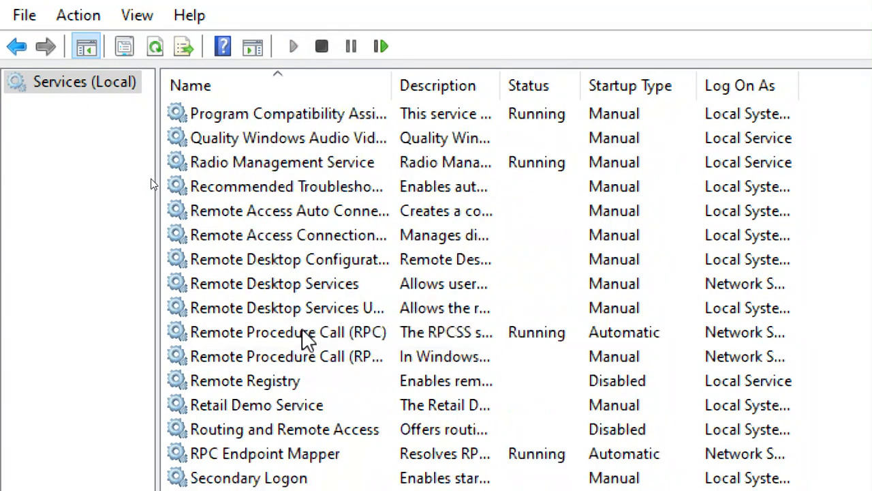
left_click(293, 282)
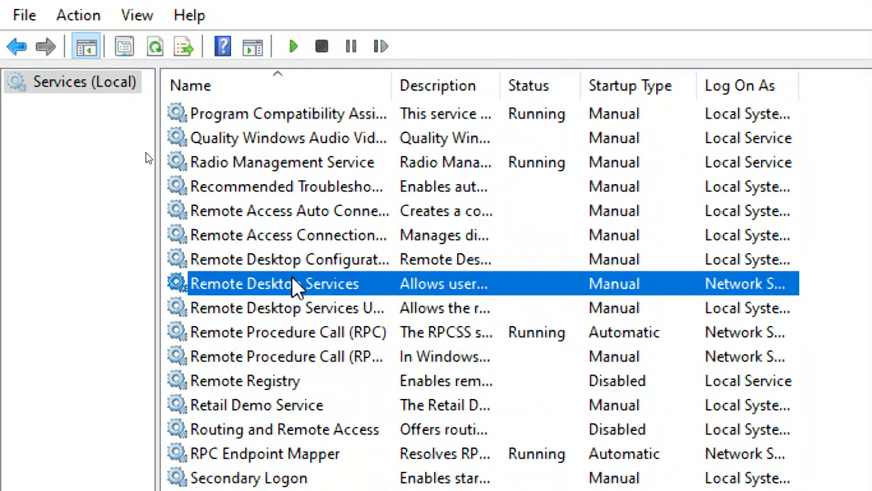
scroll(308, 346, "down", 2)
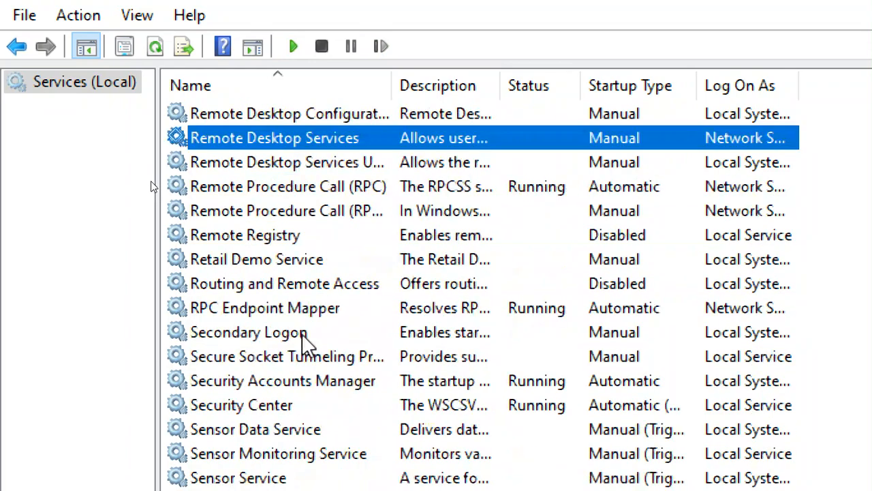
scroll(303, 337, "down", 5)
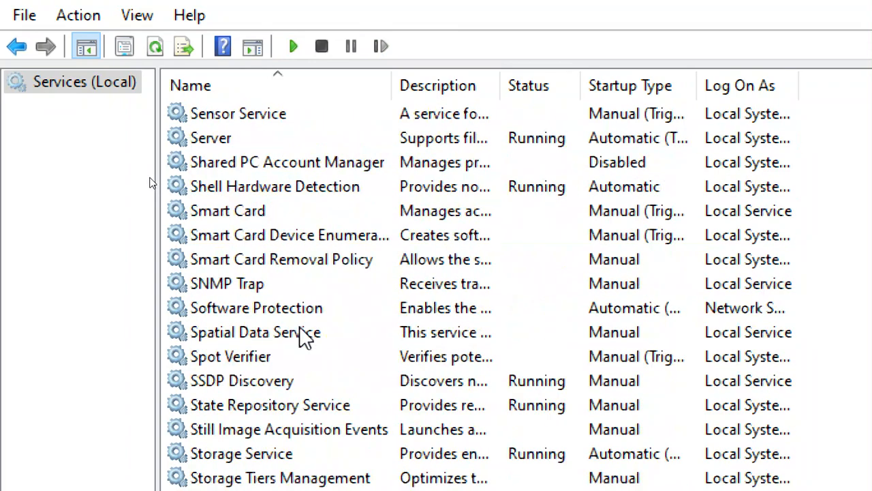
scroll(300, 326, "down", 3)
scroll(300, 326, "down", 3)
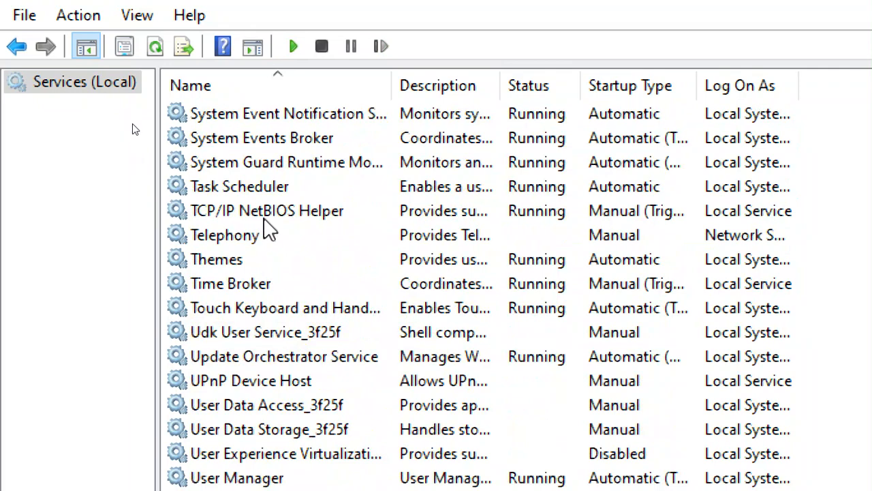
scroll(286, 348, "down", 2)
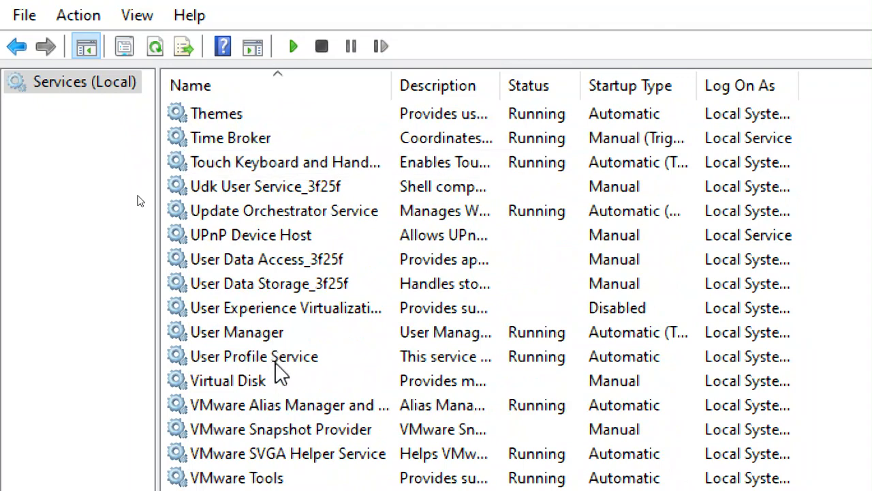
scroll(280, 371, "down", 4)
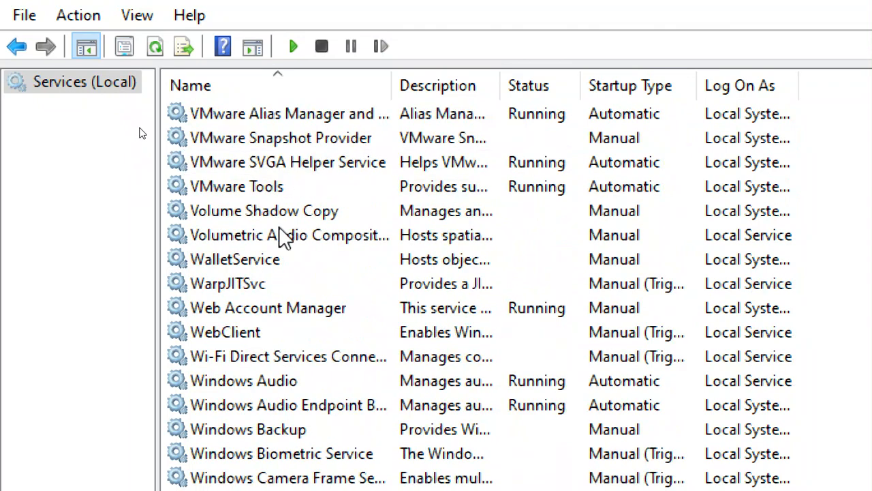
scroll(280, 231, "down", 2)
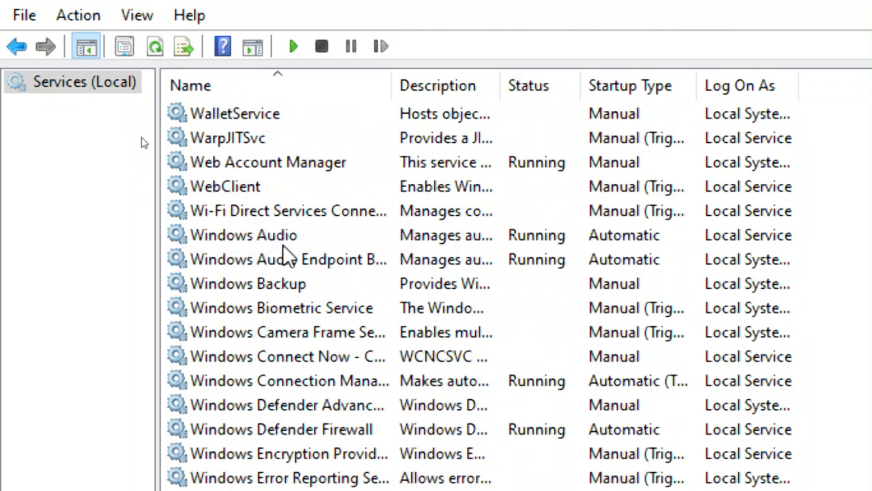
scroll(286, 255, "down", 3)
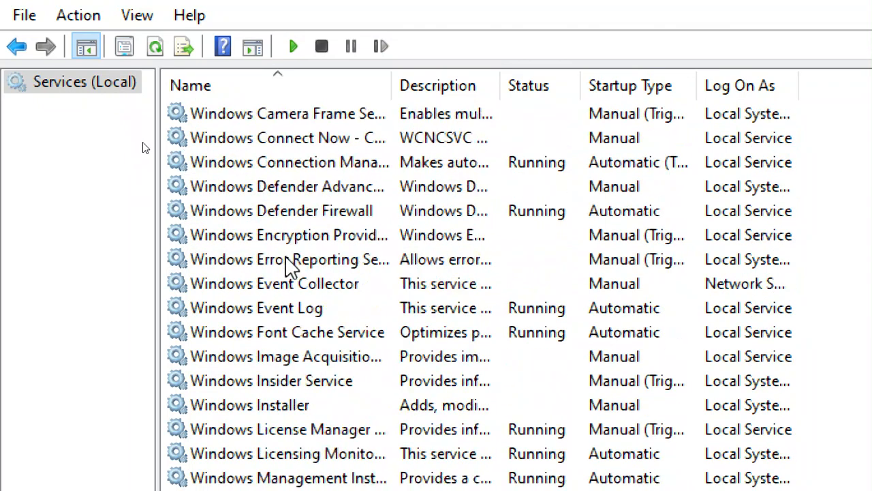
left_click(296, 405)
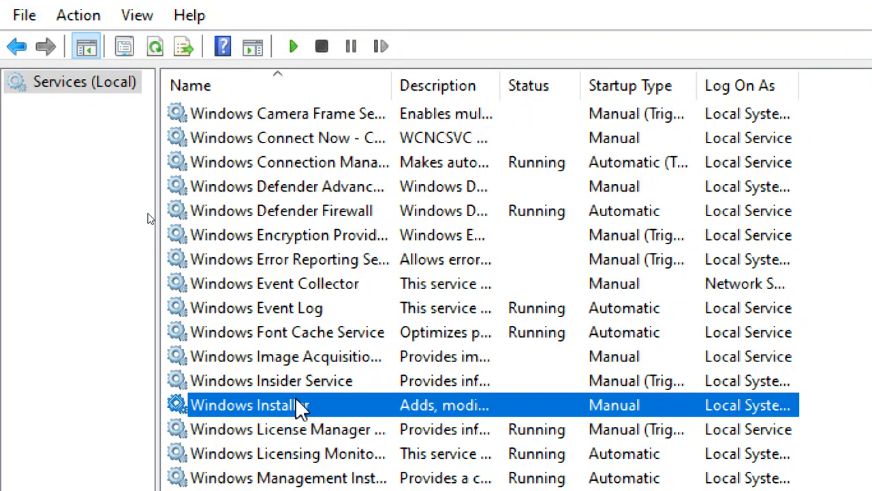
scroll(303, 409, "down", 4)
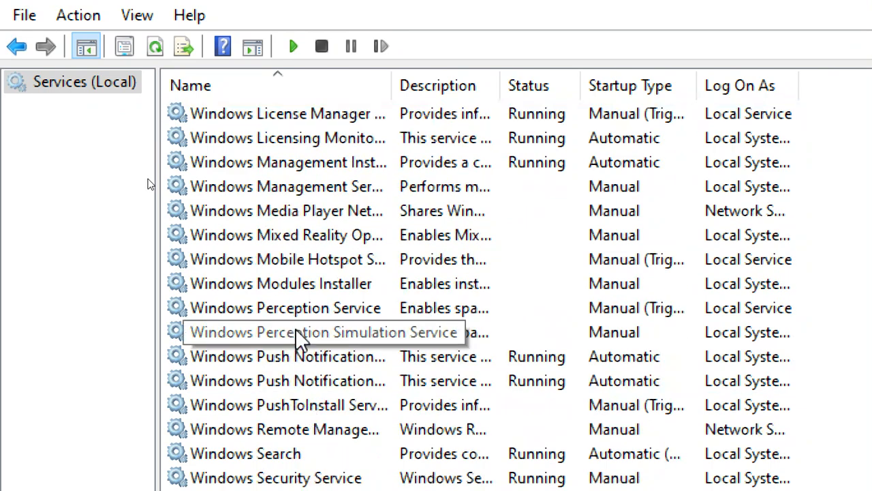
scroll(409, 286, "up", 6)
scroll(487, 331, "up", 20)
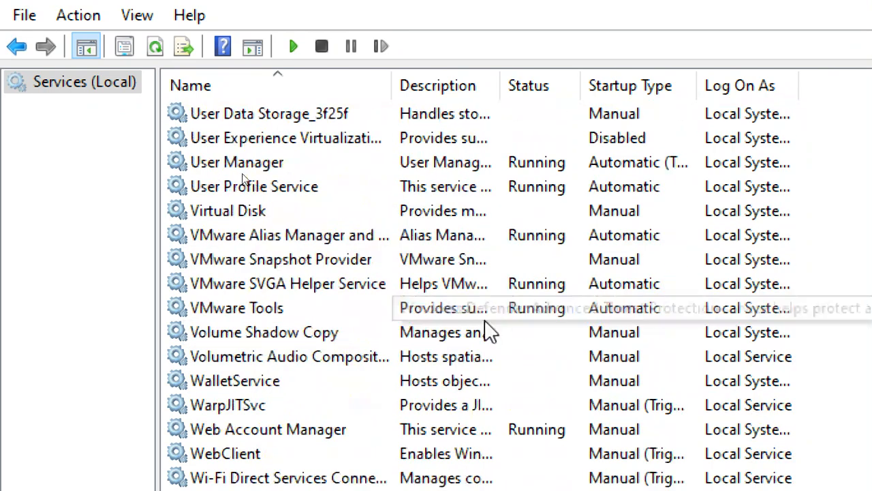
scroll(518, 314, "up", 13)
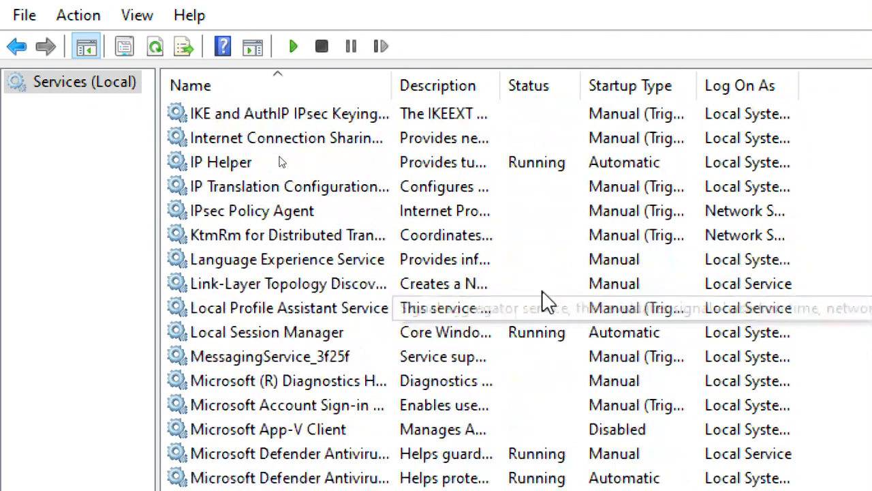
scroll(650, 224, "up", 4)
scroll(646, 220, "up", 20)
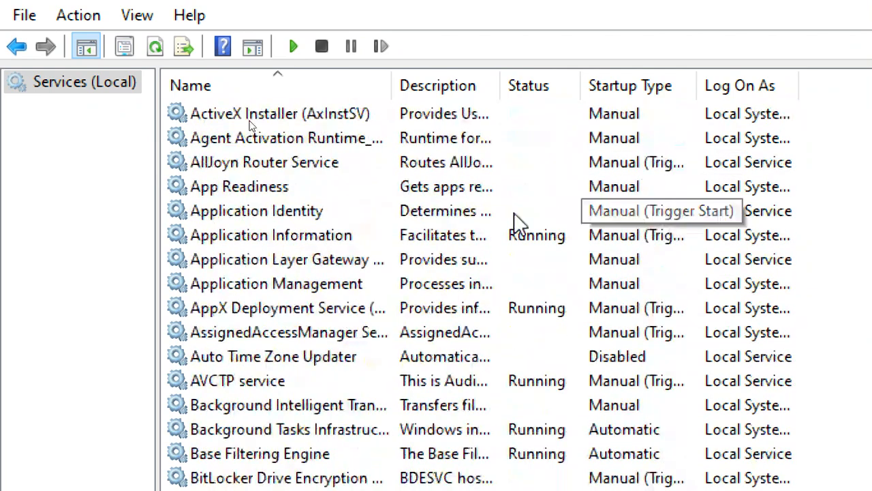
Open Application Identity's properties, select its executable path, and list the startup type options
left_click(262, 217)
double_click(262, 217)
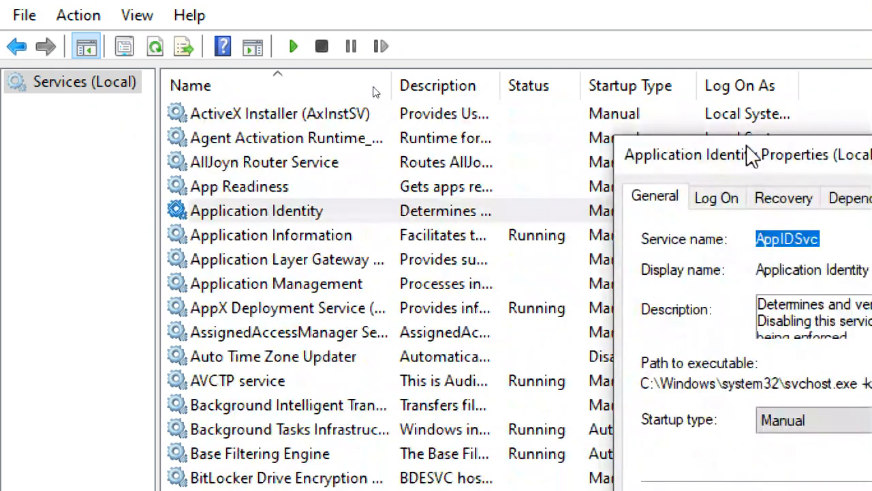
left_click_drag(750, 152, 388, 61)
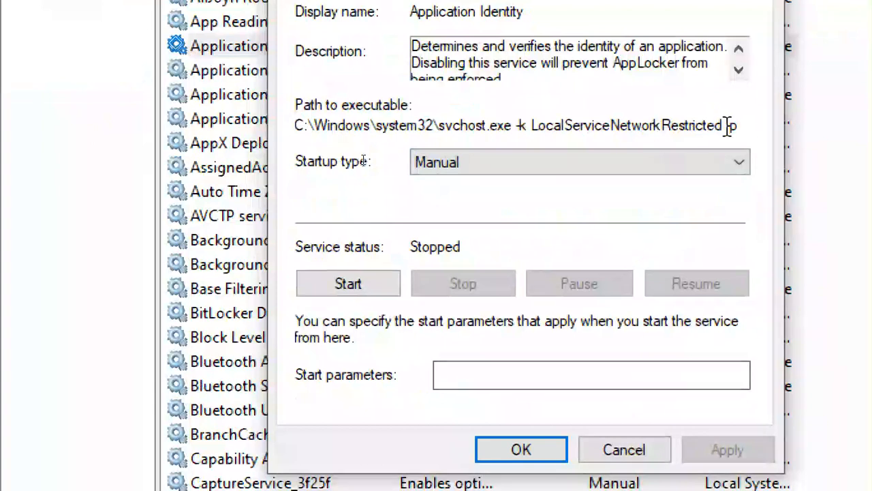
left_click_drag(742, 127, 297, 137)
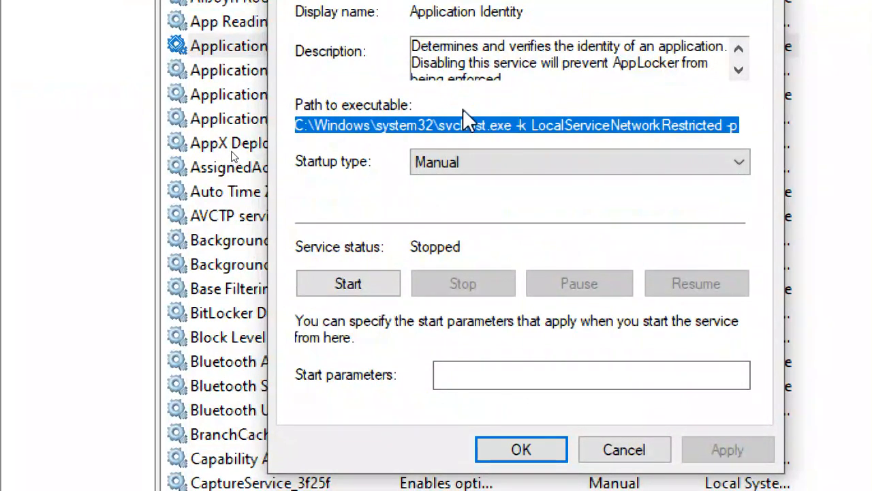
left_click(484, 161)
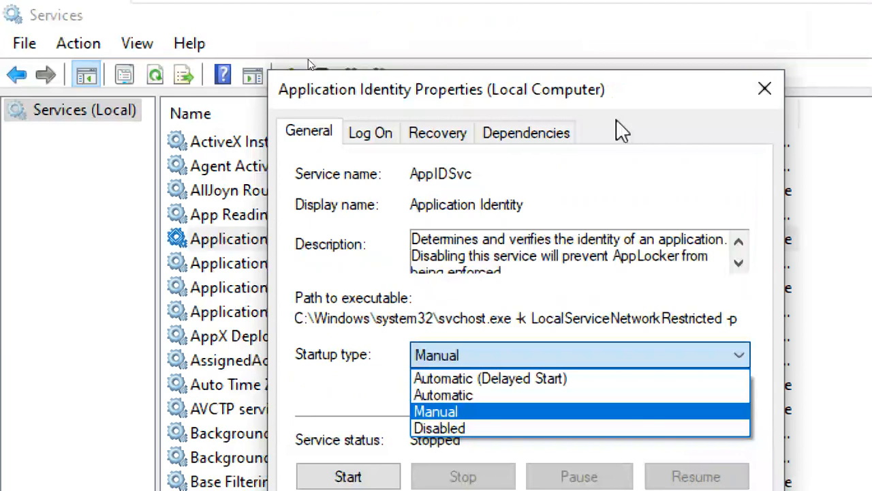
Pick Disabled as Application Identity's startup type, then Cancel so the change isn't saved
left_click(605, 90)
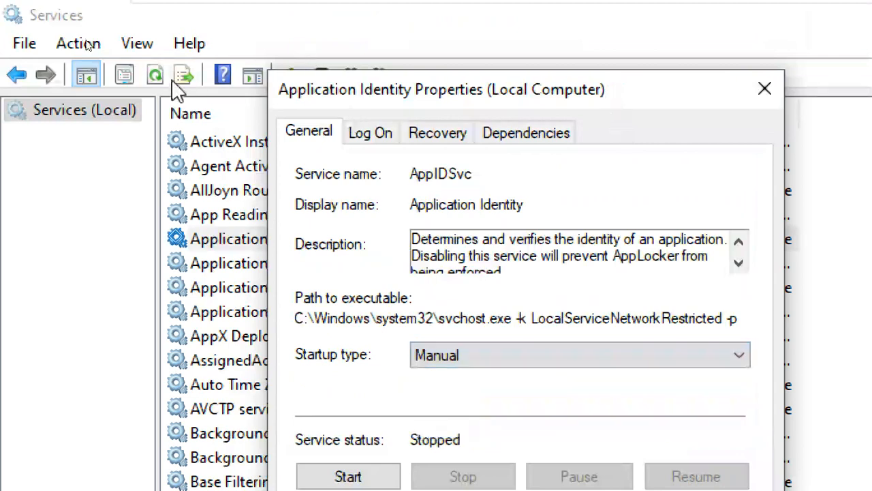
left_click_drag(483, 93, 246, 61)
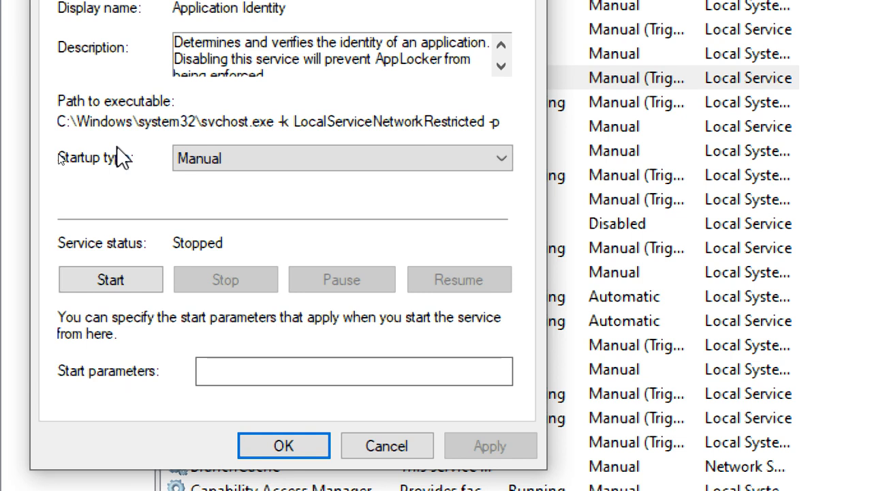
left_click(242, 156)
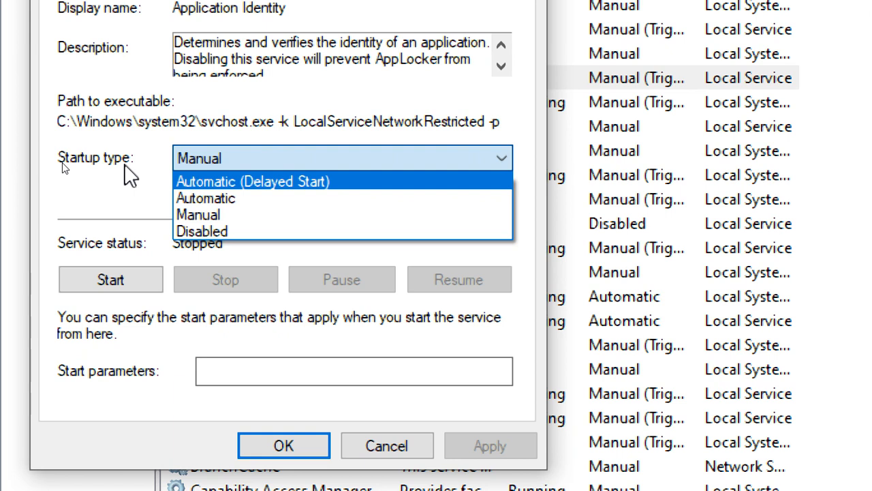
left_click(203, 232)
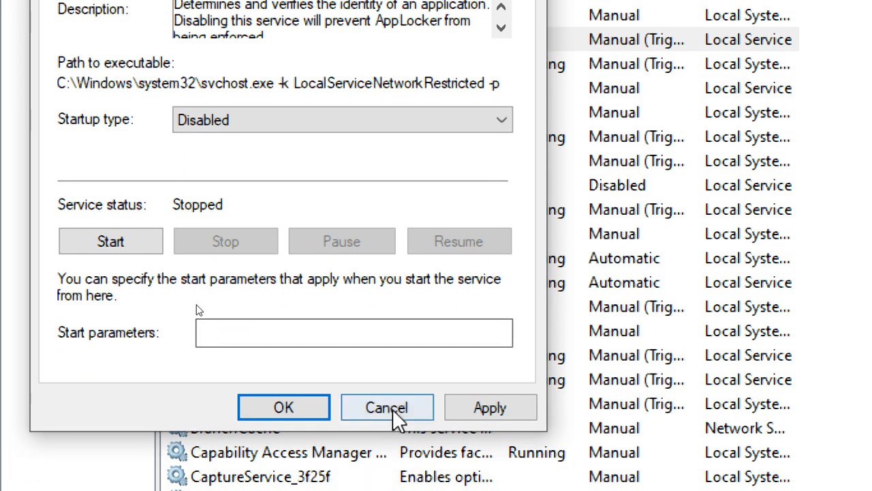
left_click(394, 447)
left_click(253, 233)
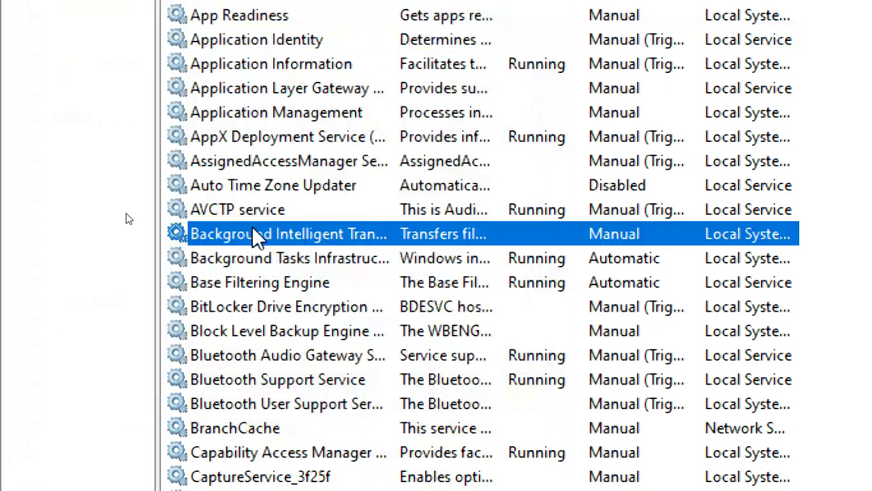
key("w")
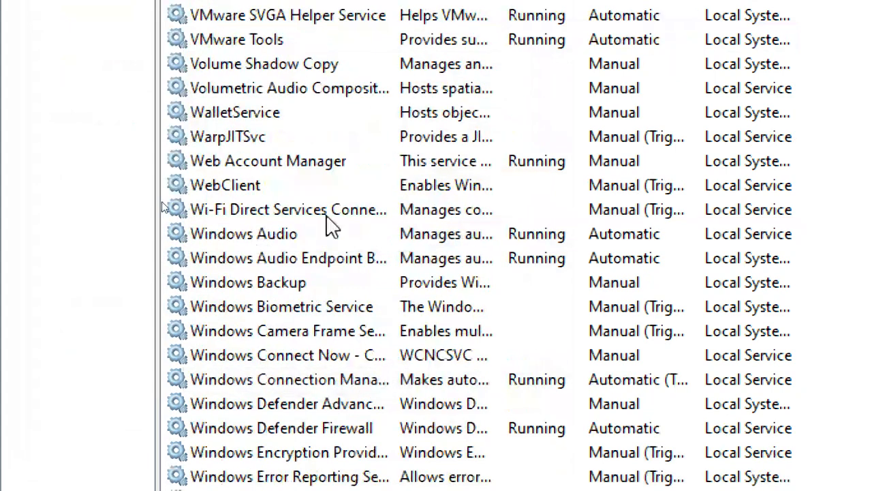
scroll(306, 116, "up", 1)
left_click(354, 114)
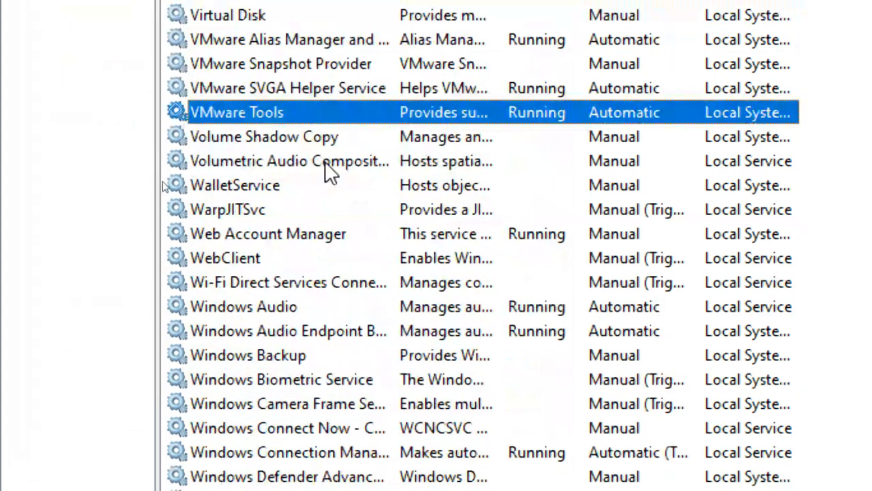
scroll(325, 170, "up", 1)
scroll(326, 162, "up", 1)
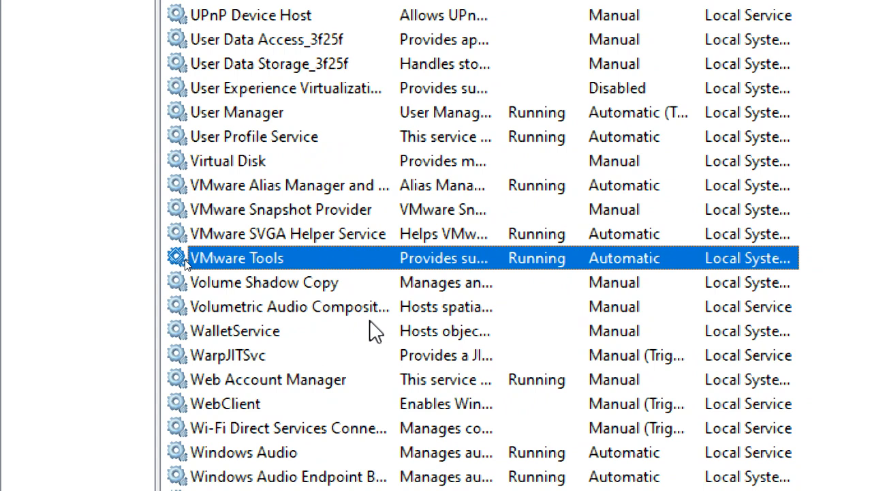
left_click(643, 89)
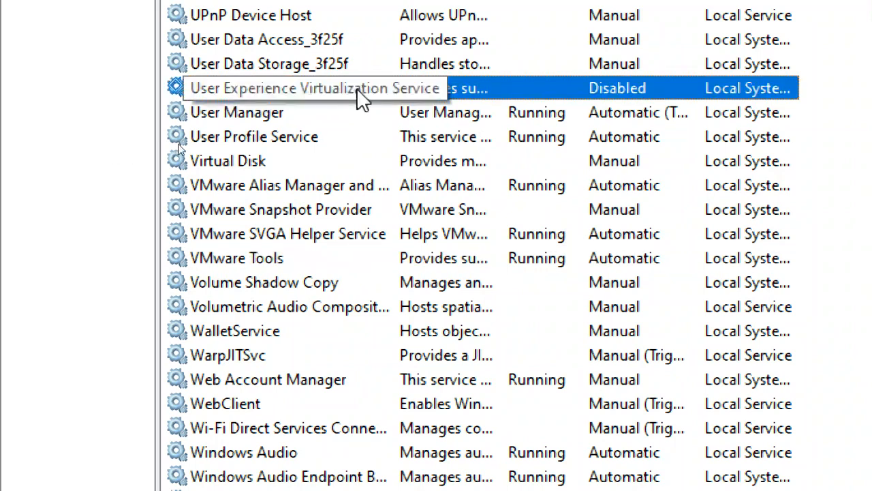
left_click(619, 109)
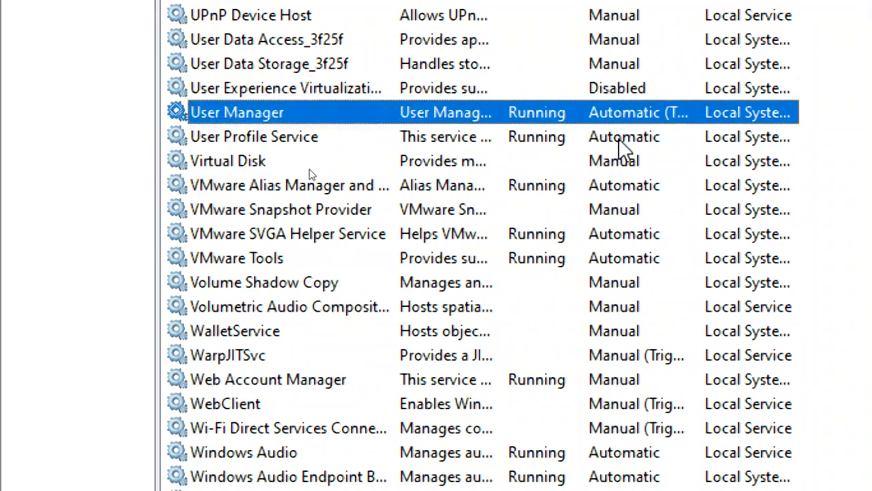
left_click(619, 138)
left_click(619, 169)
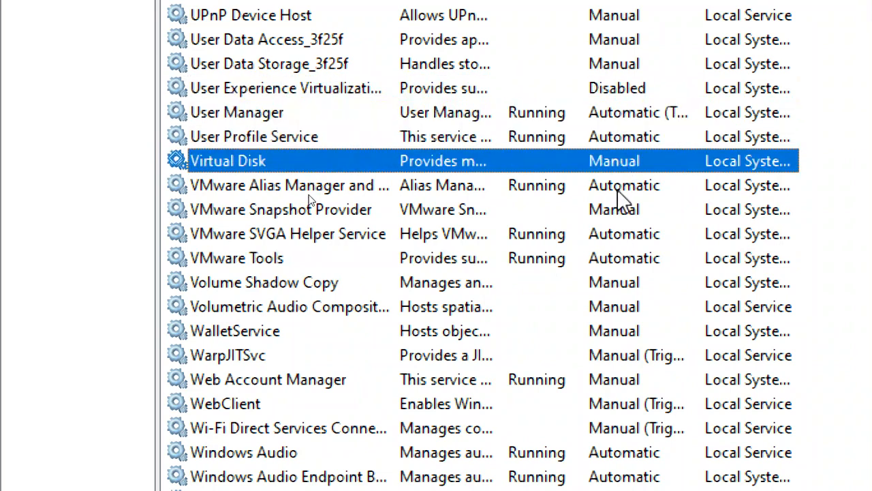
left_click(623, 209)
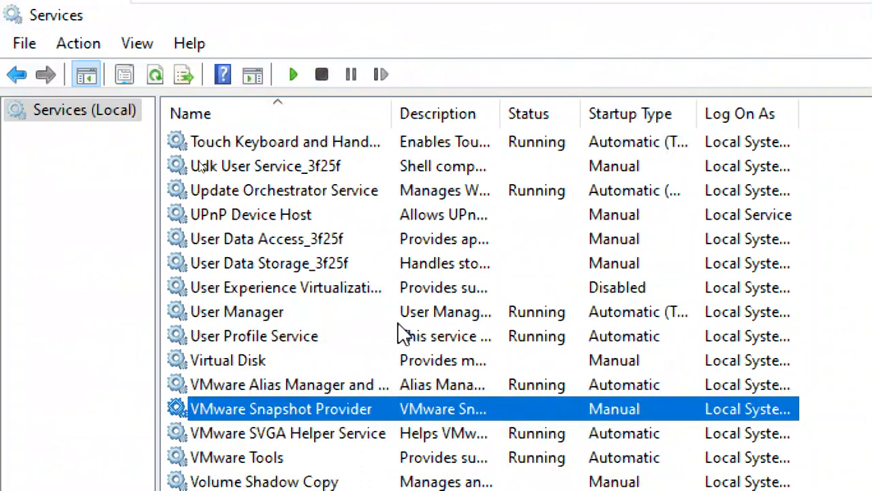
scroll(409, 351, "up", 20)
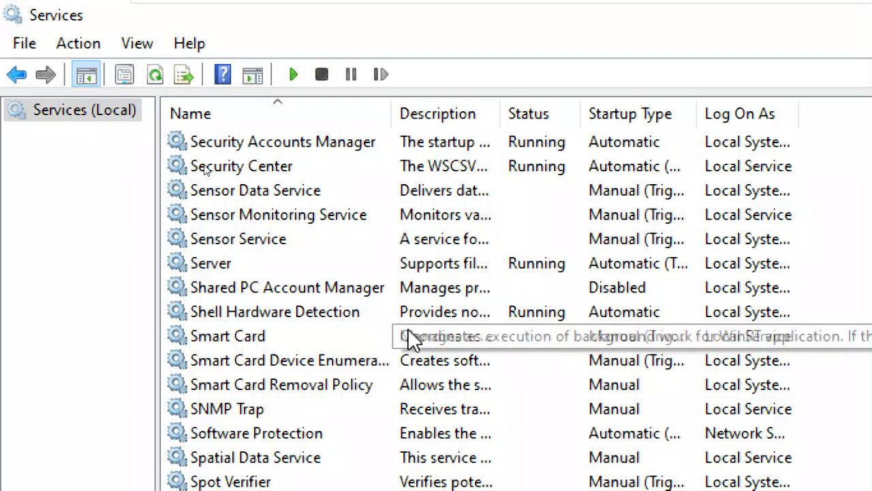
scroll(408, 332, "up", 20)
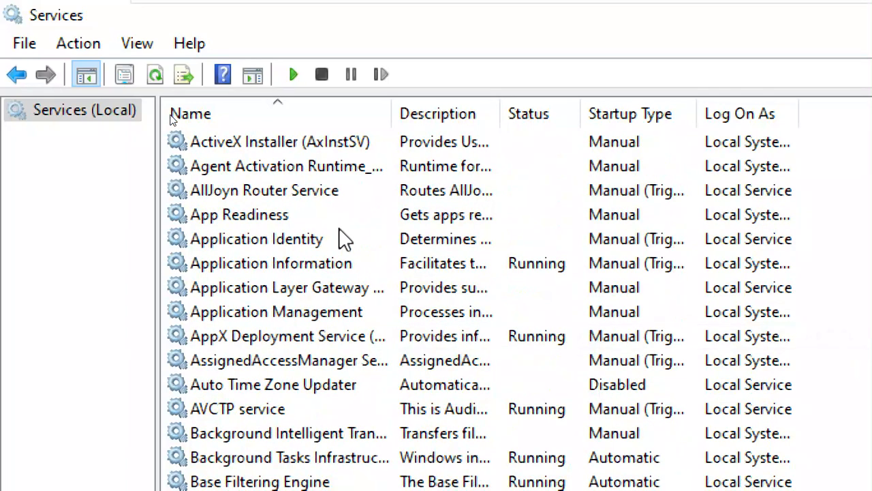
left_click(380, 247)
Reopen Application Identity's properties, move the dialog right, and show the startup type choices
double_click(382, 249)
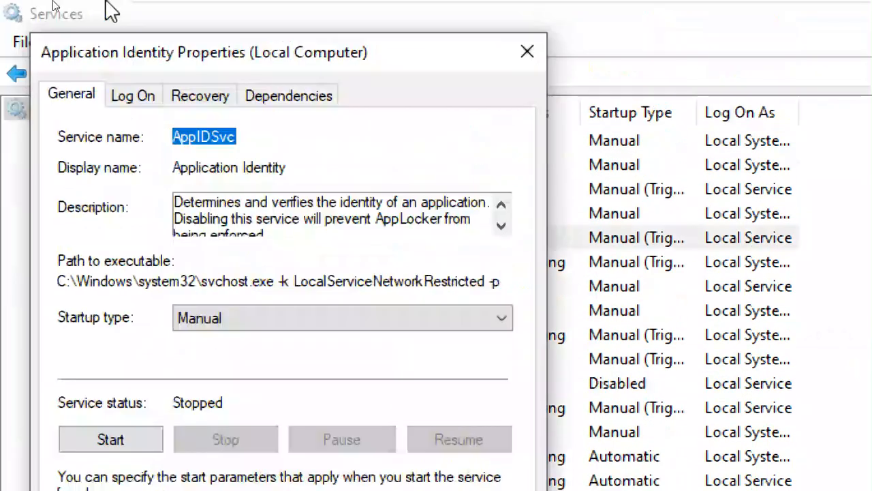
left_click_drag(204, 54, 477, 32)
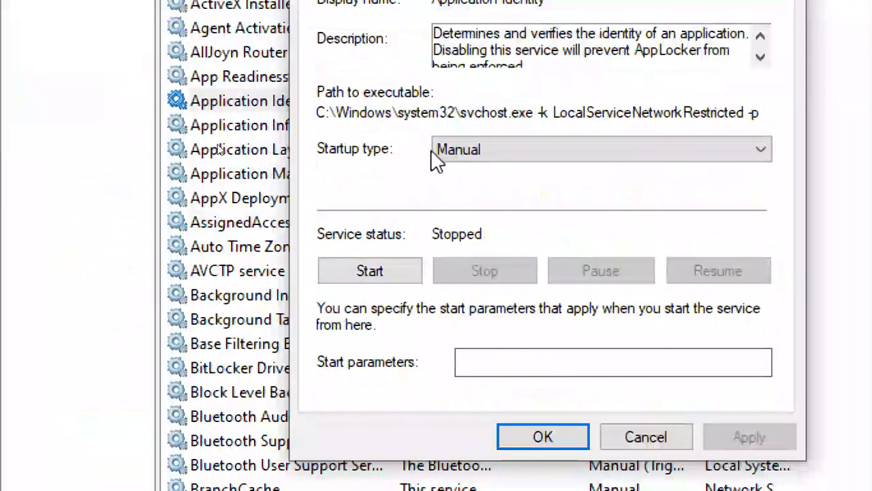
left_click(463, 147)
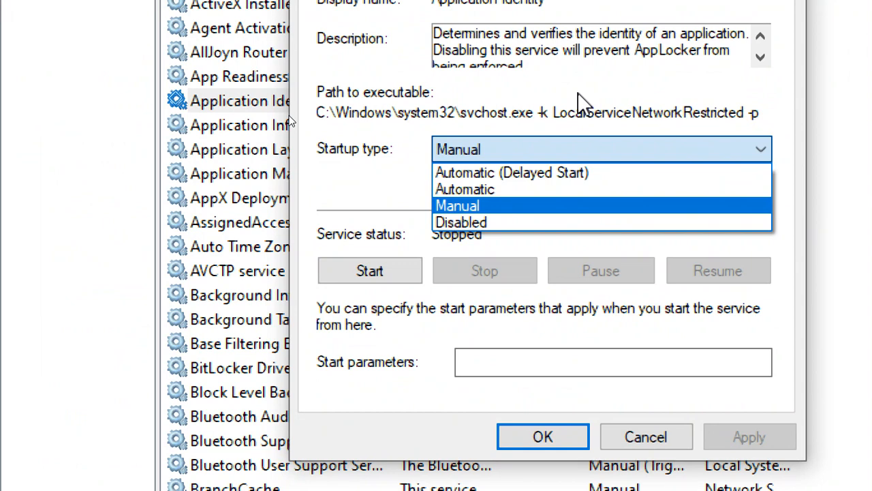
key("Escape")
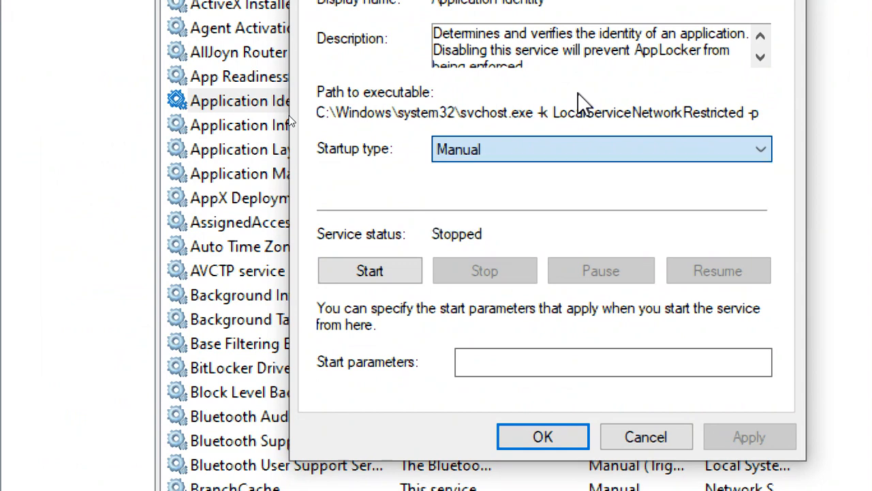
left_click(567, 160)
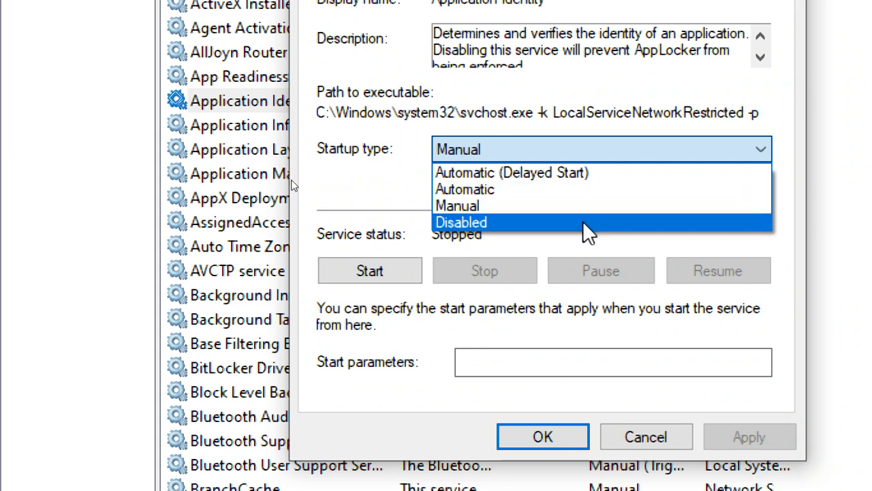
Select Disabled in the startup type list, then Cancel, leaving the service Manual (Trigger Start)
left_click(583, 223)
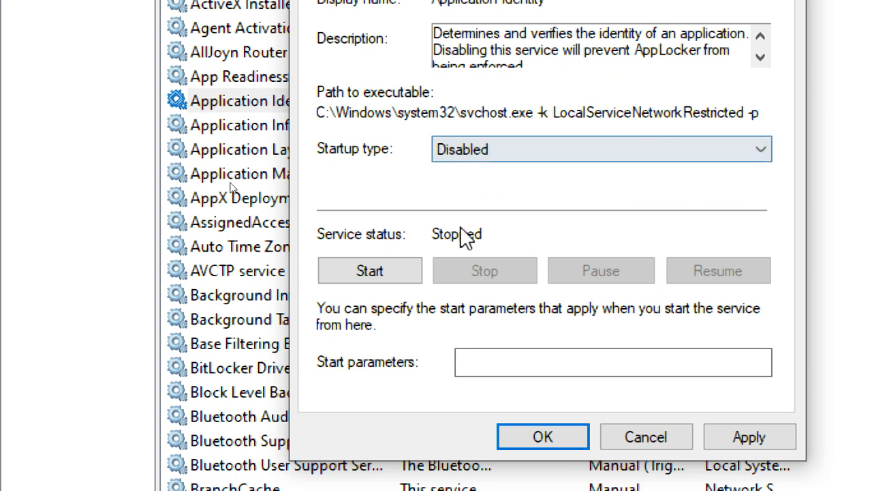
left_click(494, 150)
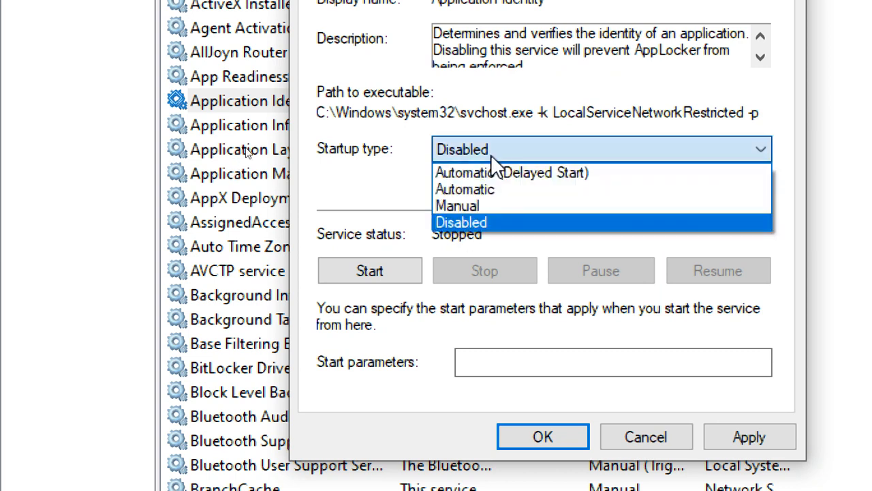
left_click(508, 222)
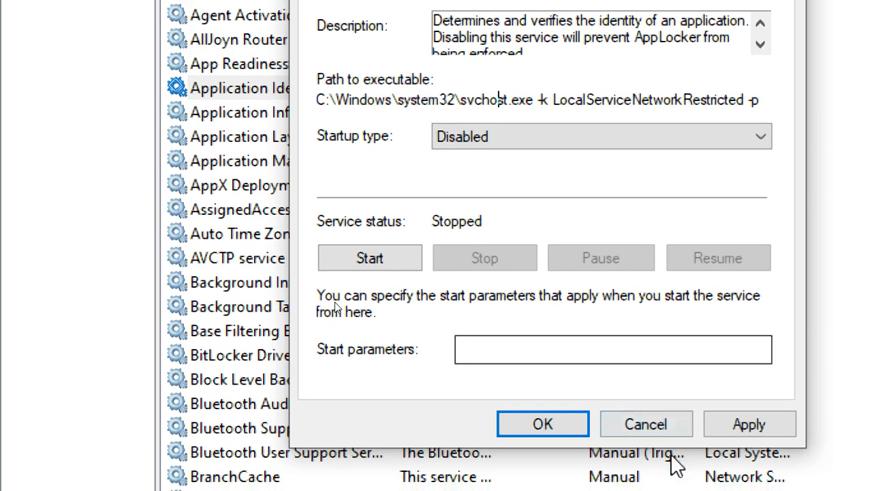
left_click(659, 440)
Jump to the W services in the list and select the Windows Update row
left_click(223, 186)
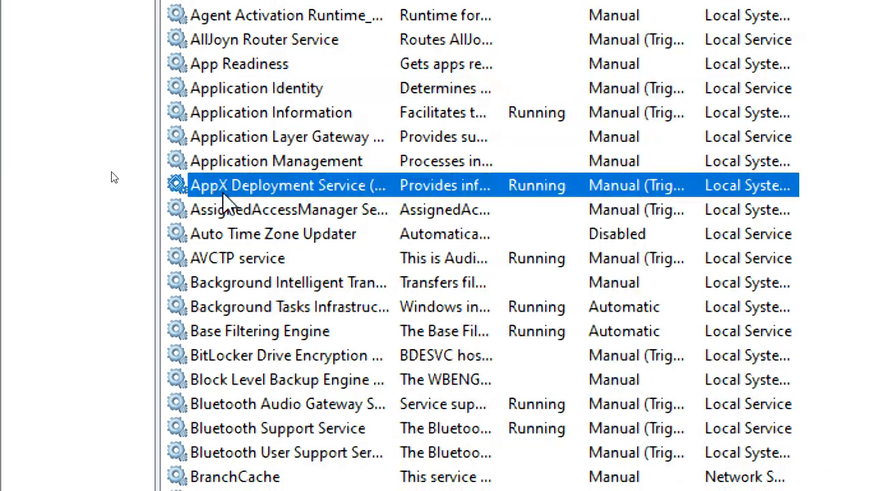
key("w")
scroll(370, 389, "down", 7)
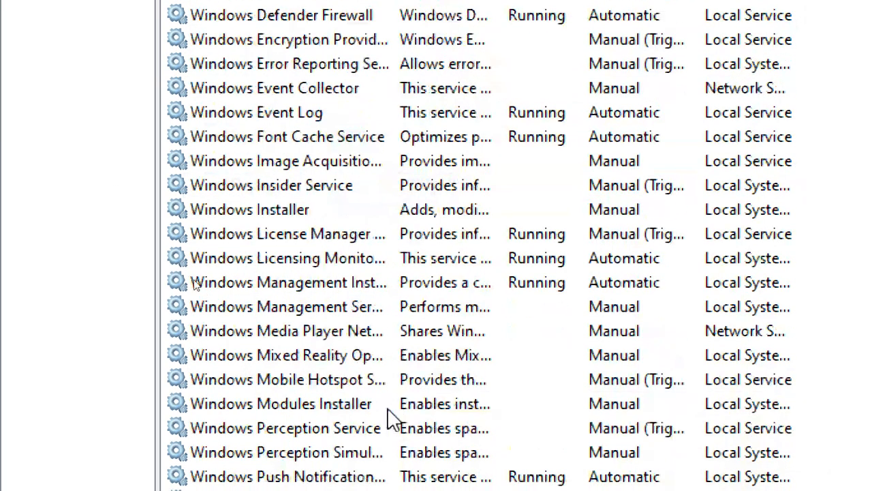
left_click(357, 403)
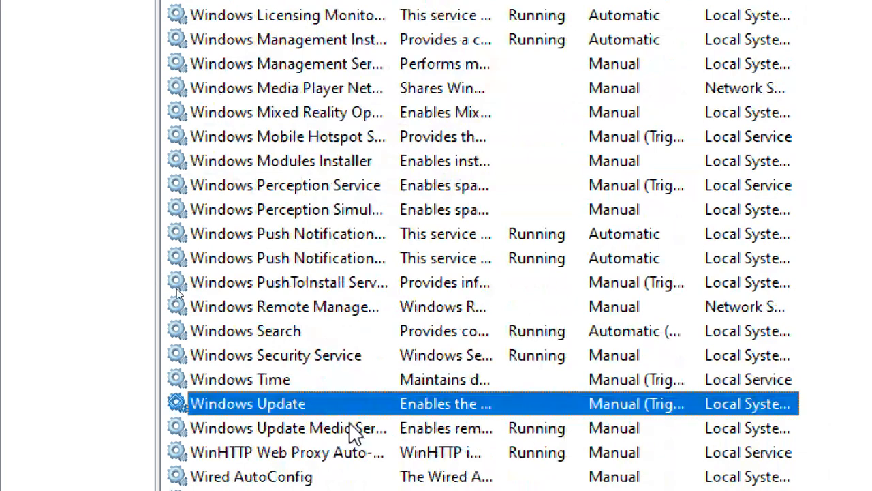
scroll(390, 458, "down", 3)
scroll(394, 481, "down", 2)
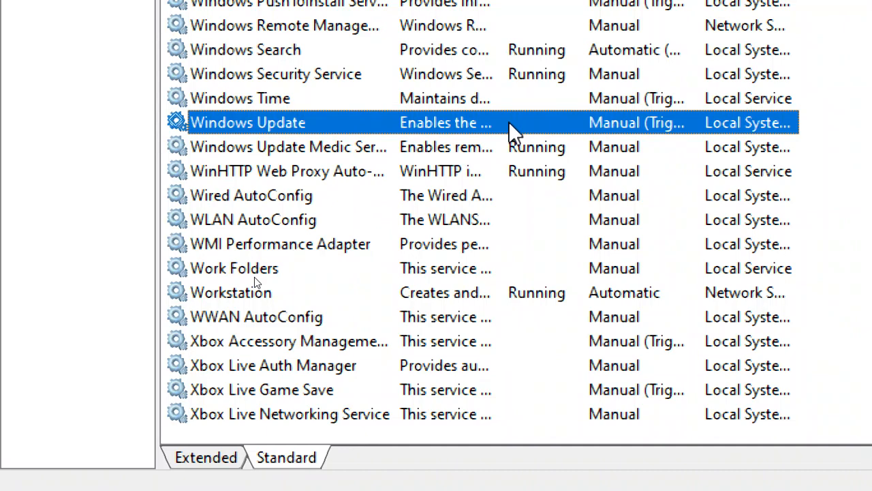
Open Windows Update's properties, set its startup type to Manual, and start the service
double_click(258, 122)
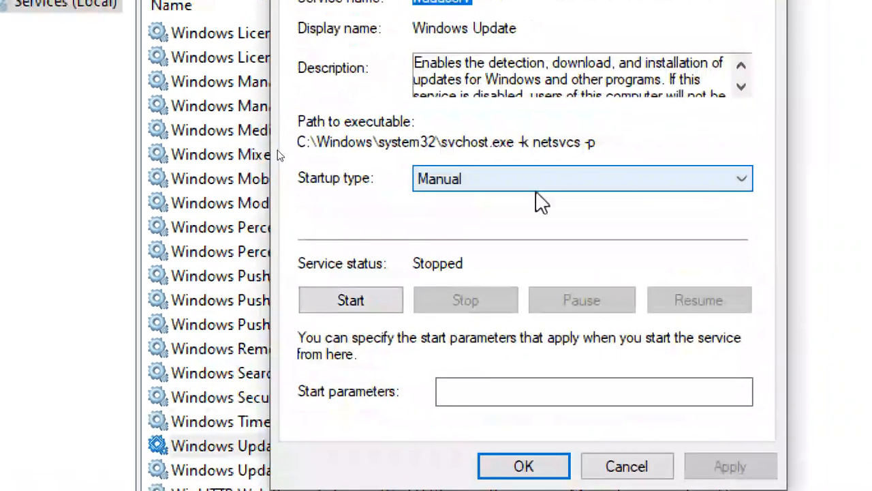
left_click(553, 177)
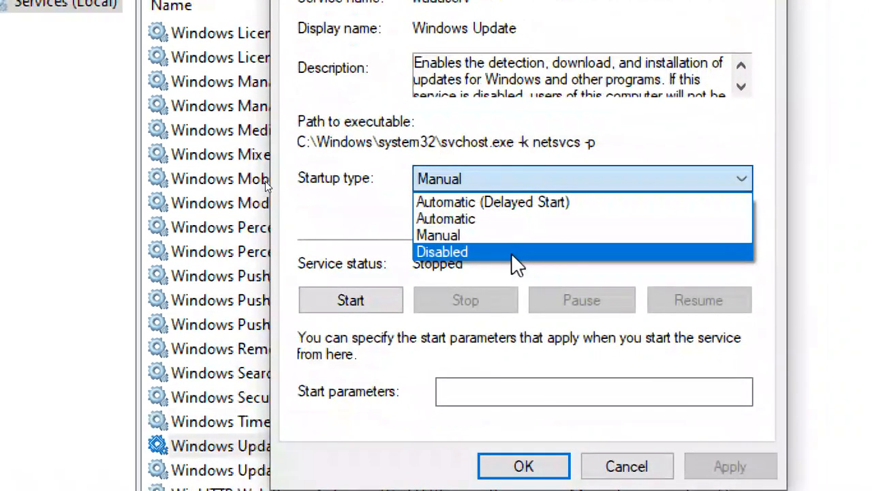
left_click(511, 253)
left_click(477, 179)
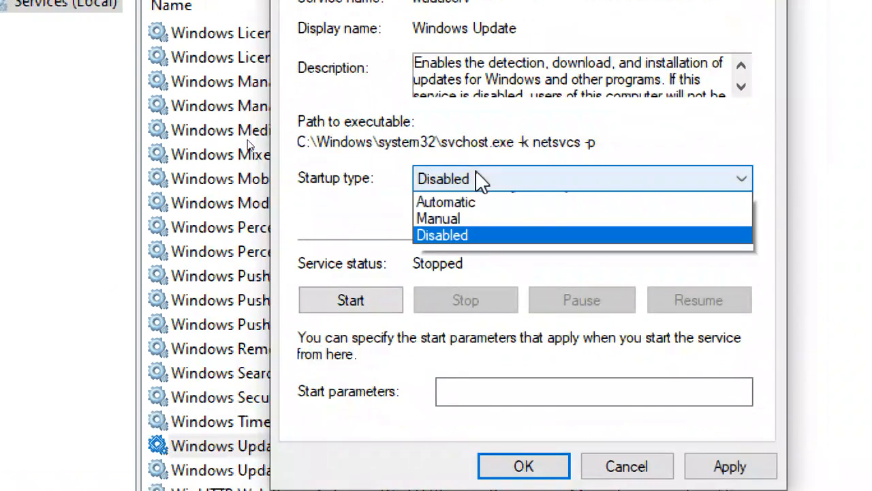
left_click(477, 251)
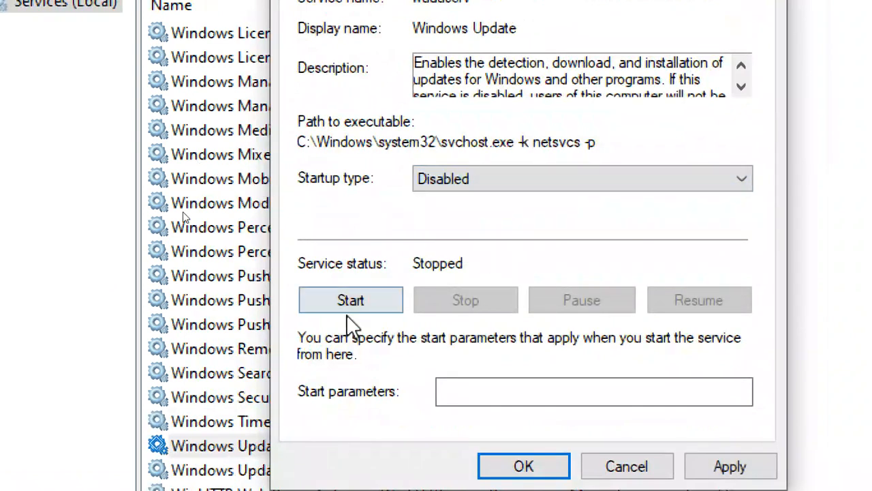
left_click(469, 171)
left_click(471, 235)
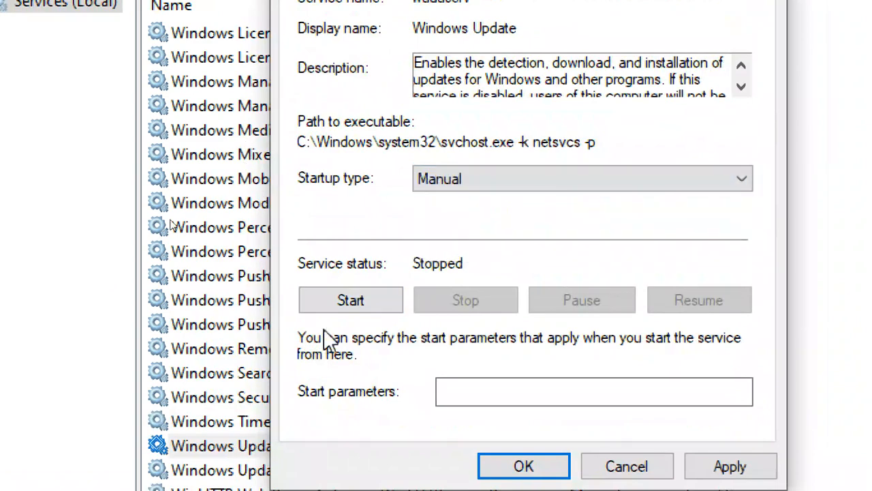
left_click(327, 305)
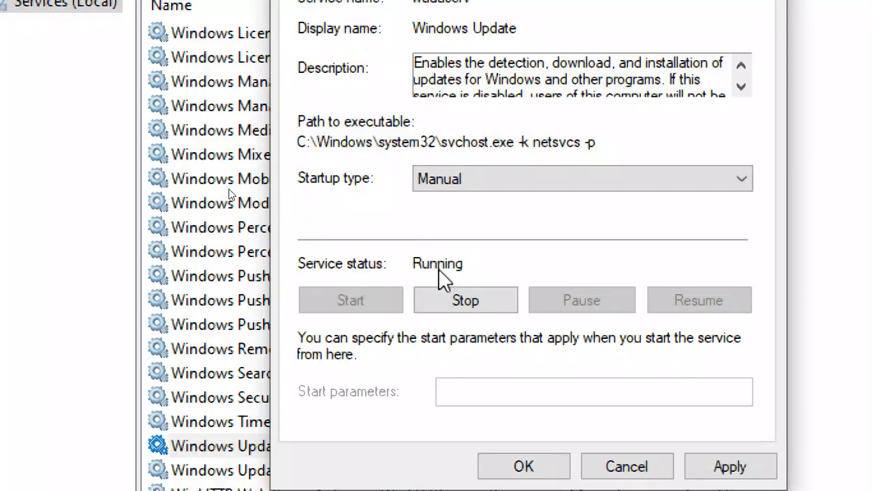
Switch the startup type to Disabled, stop the service, and apply the change
left_click(462, 180)
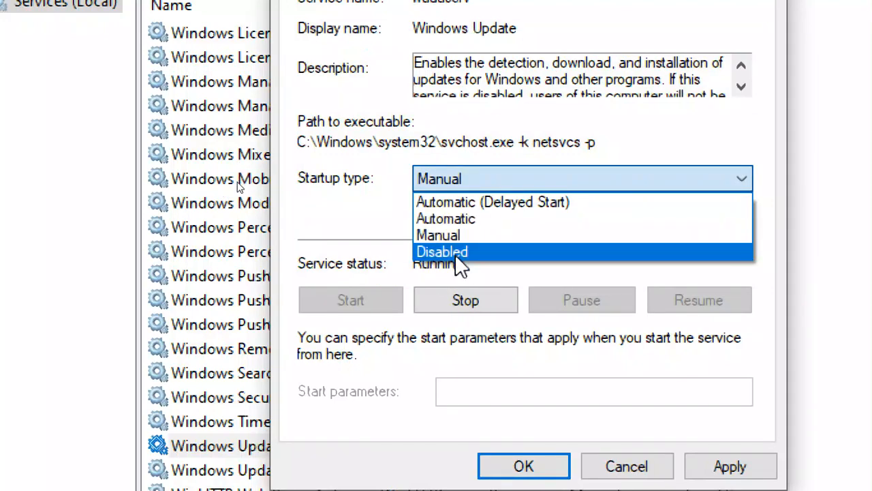
left_click(454, 252)
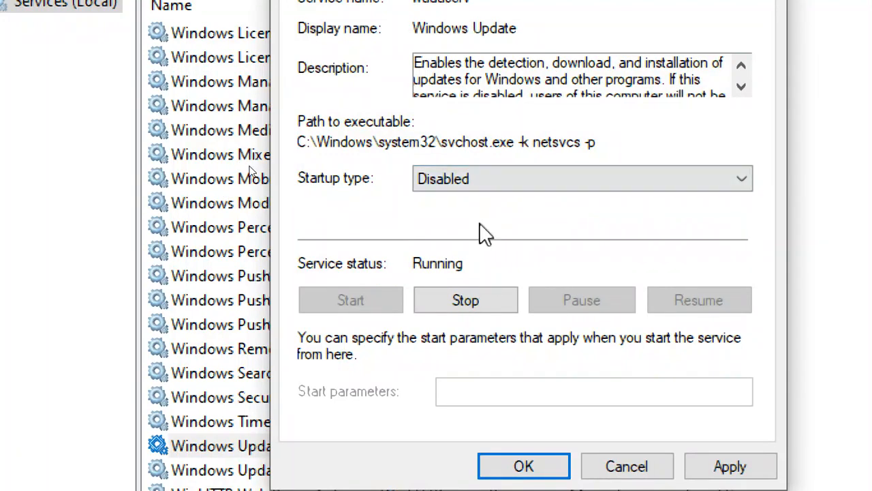
left_click(480, 303)
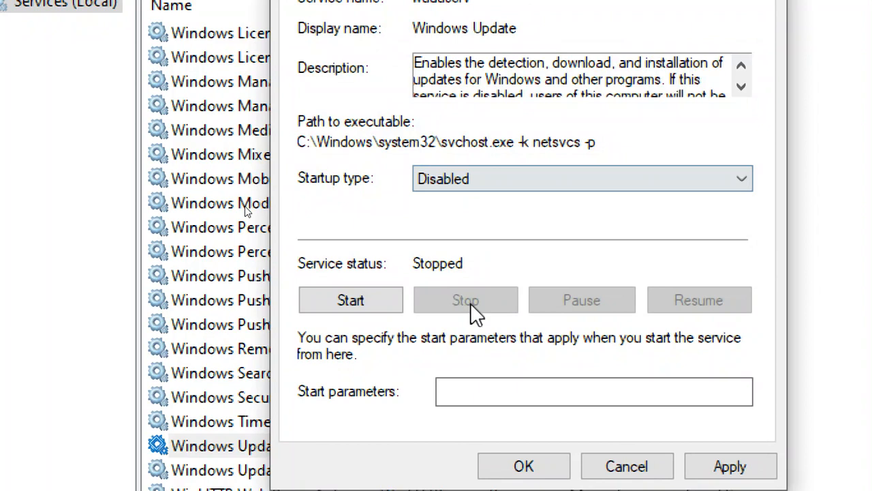
left_click(469, 186)
left_click(472, 251)
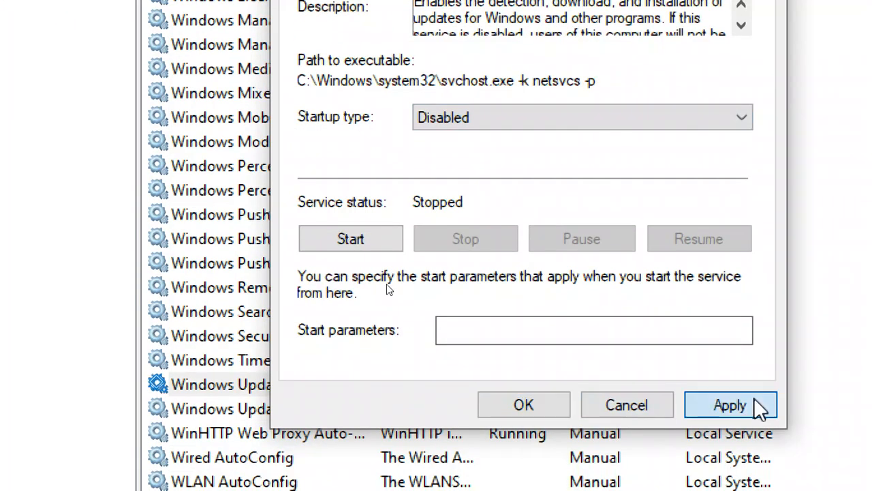
left_click(755, 401)
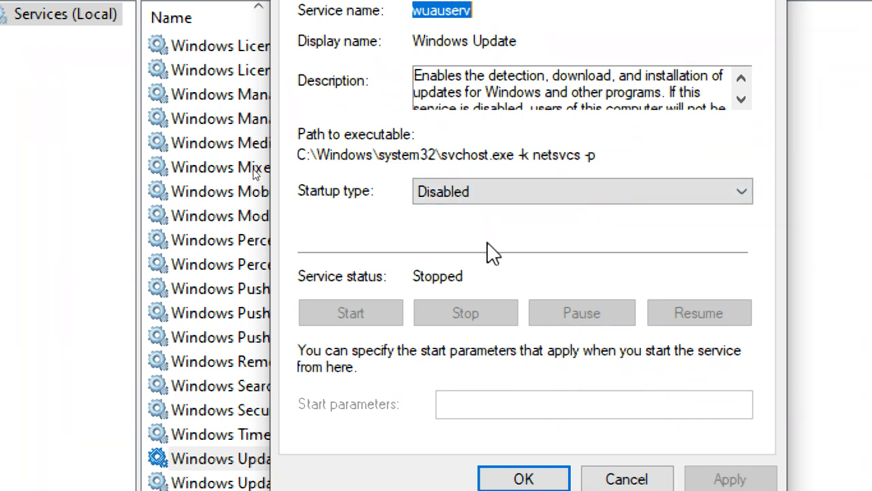
Apply Manual, then apply Disabled as Windows Update's startup type, and close with OK
left_click(479, 199)
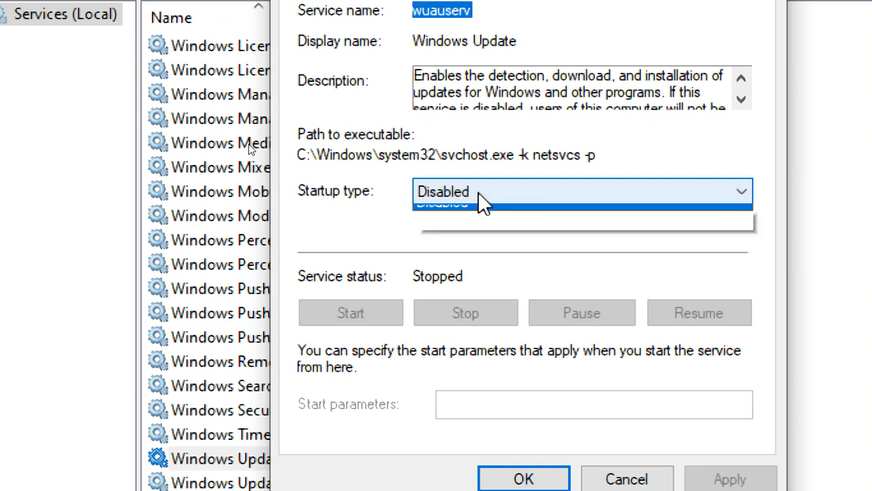
left_click(477, 249)
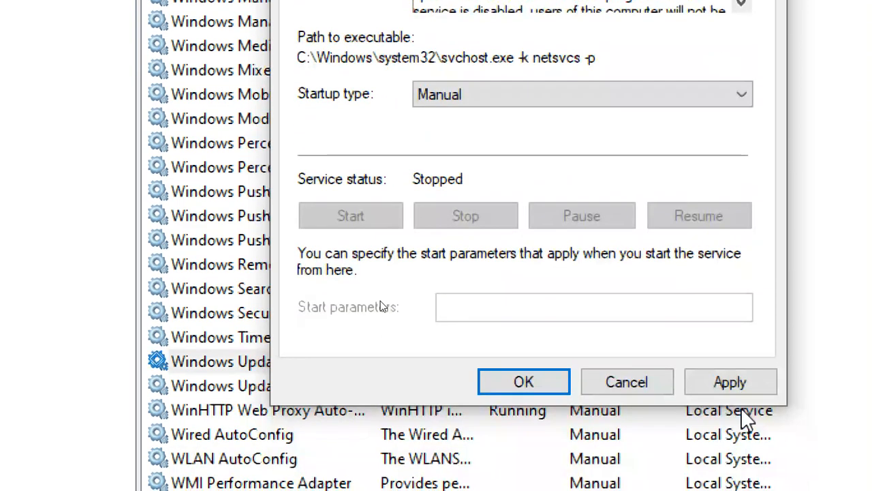
left_click(730, 481)
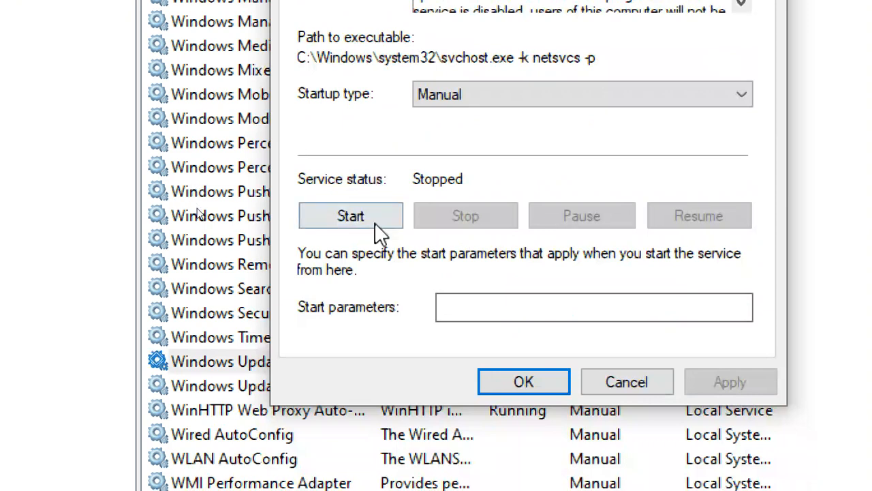
left_click(468, 95)
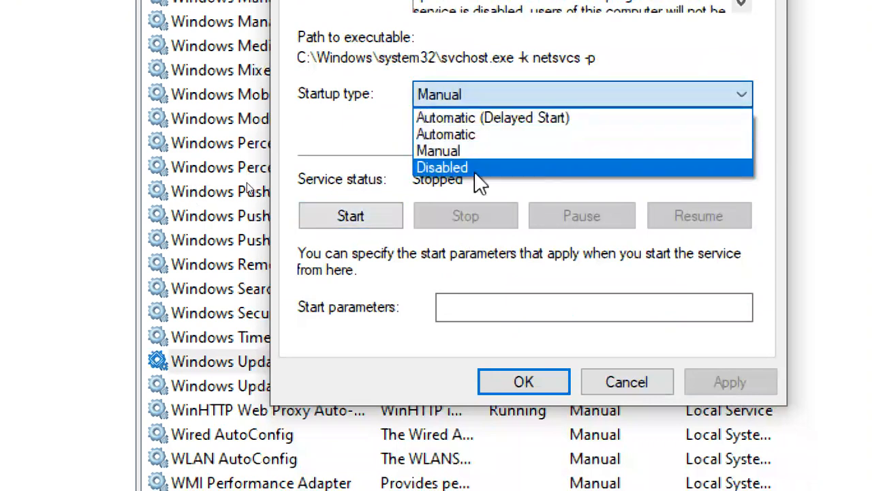
left_click(476, 168)
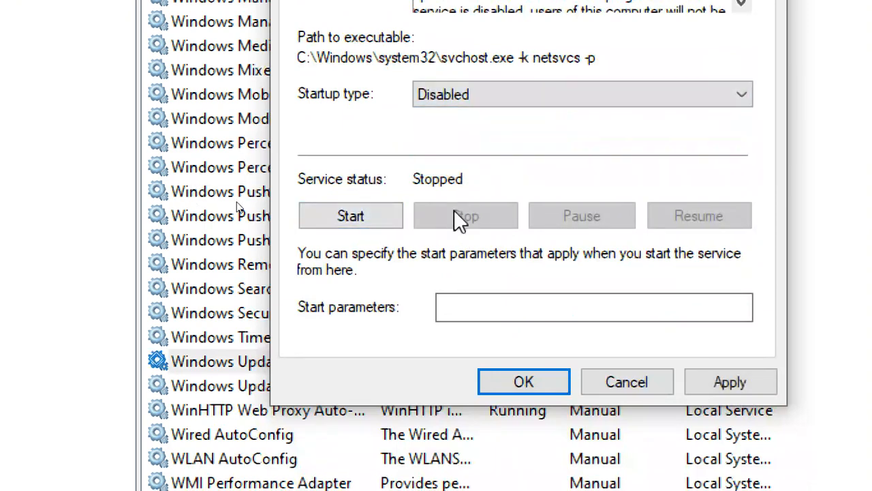
left_click(764, 391)
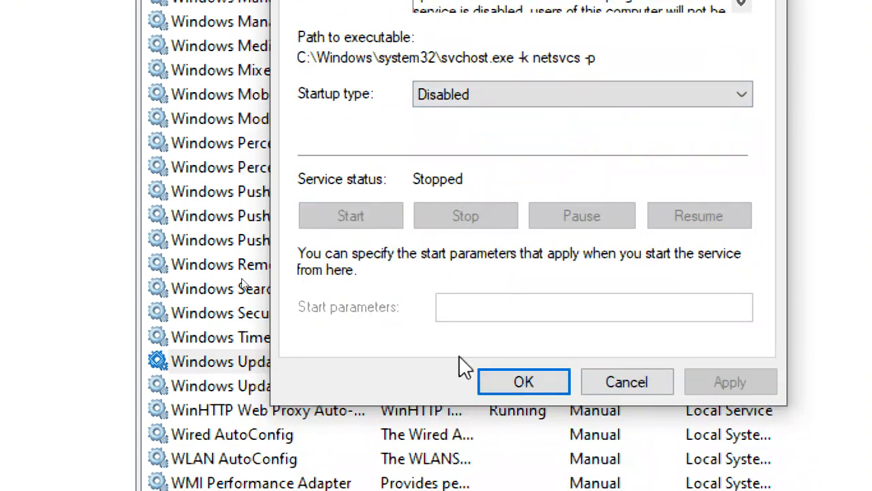
left_click(523, 383)
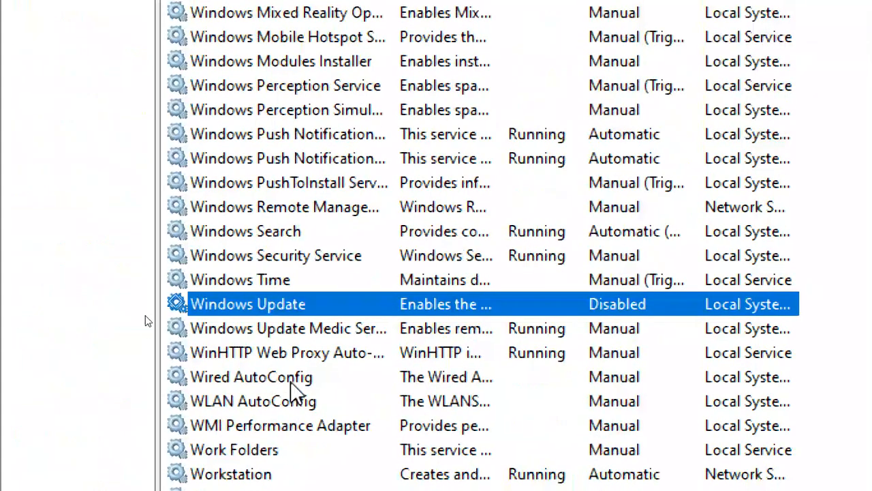
Reopen the Windows Update service properties from the services list
left_click(154, 396)
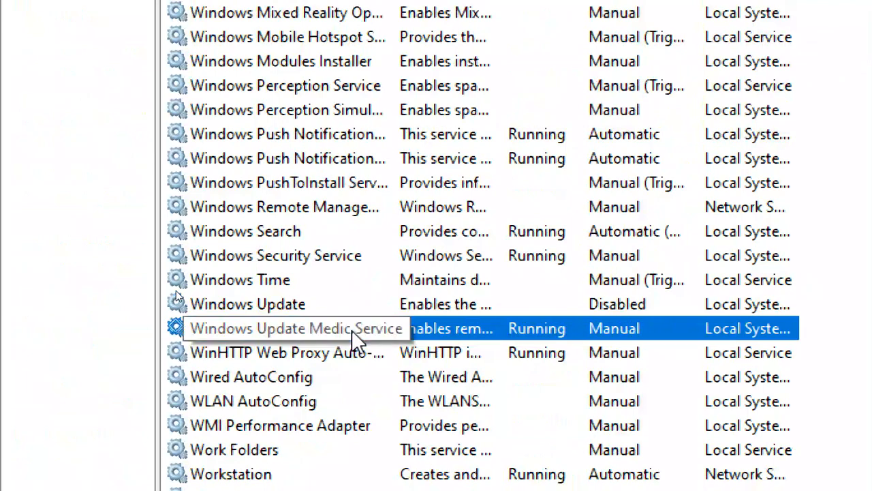
left_click(374, 301)
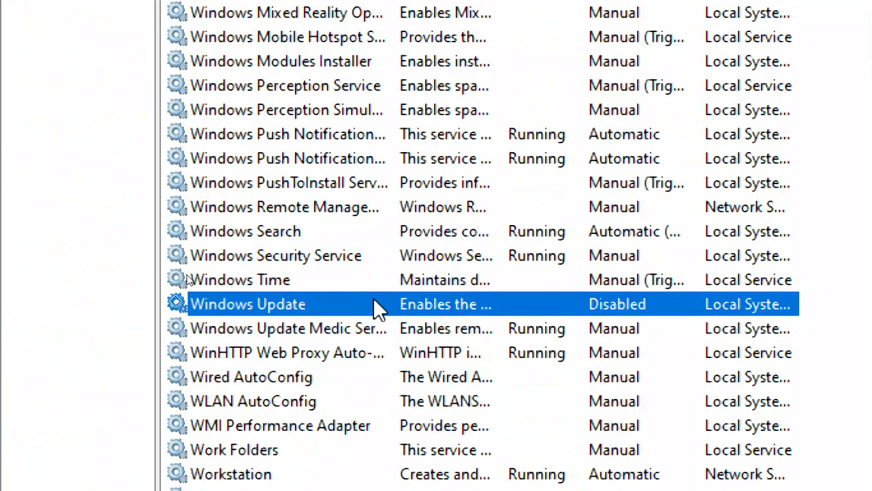
double_click(375, 304)
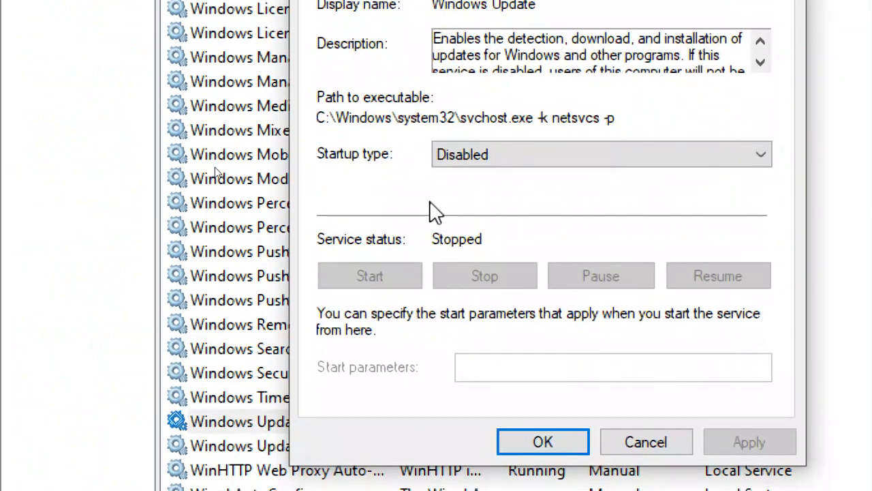
Apply Automatic, then Manual, as Windows Update's startup type
left_click(688, 158)
left_click(612, 200)
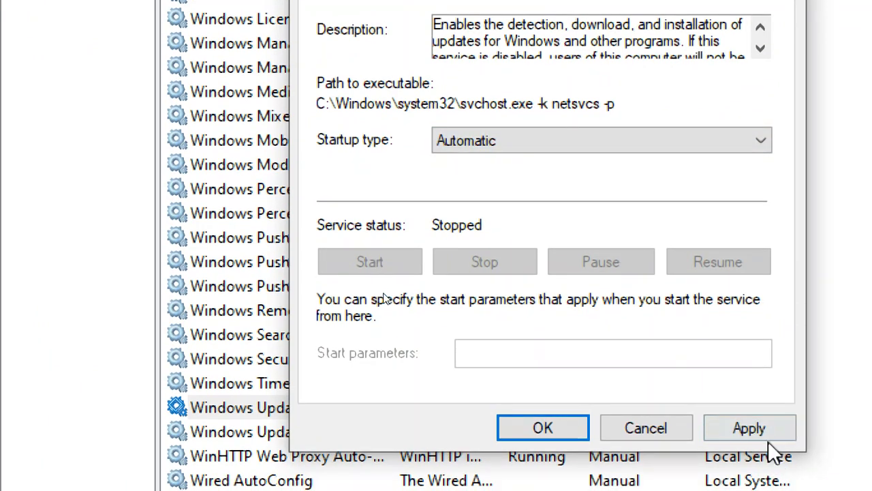
left_click(762, 441)
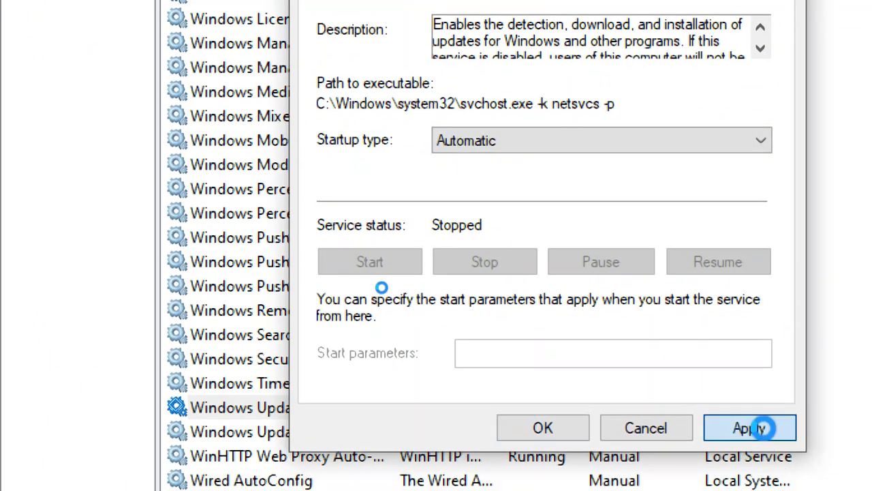
left_click(550, 149)
left_click(555, 192)
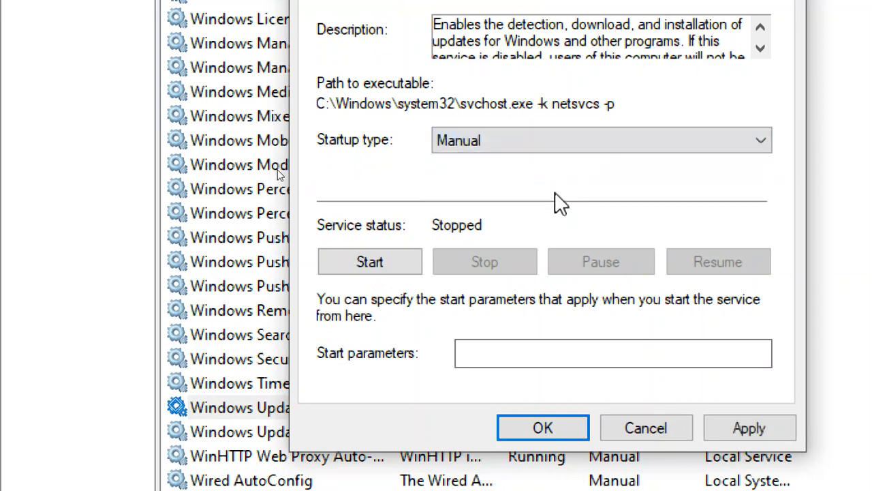
left_click(749, 428)
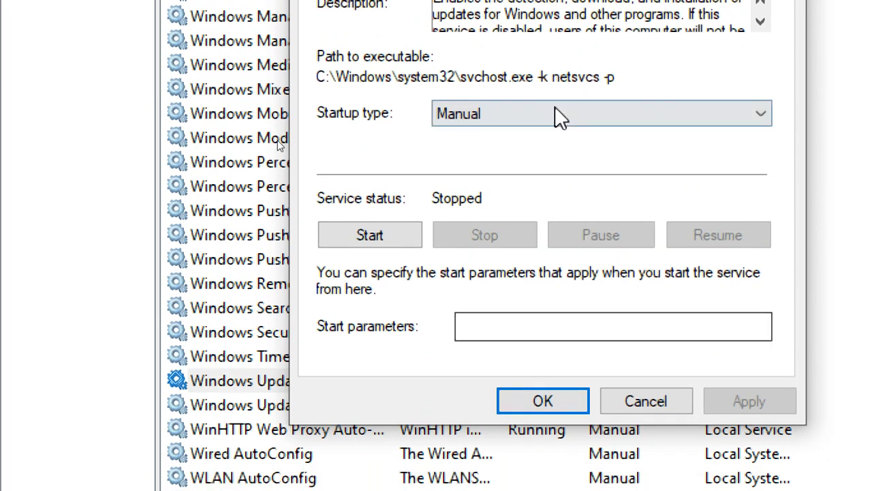
Try Manual and Disabled, settle on Automatic with OK, then reopen the properties
left_click(557, 142)
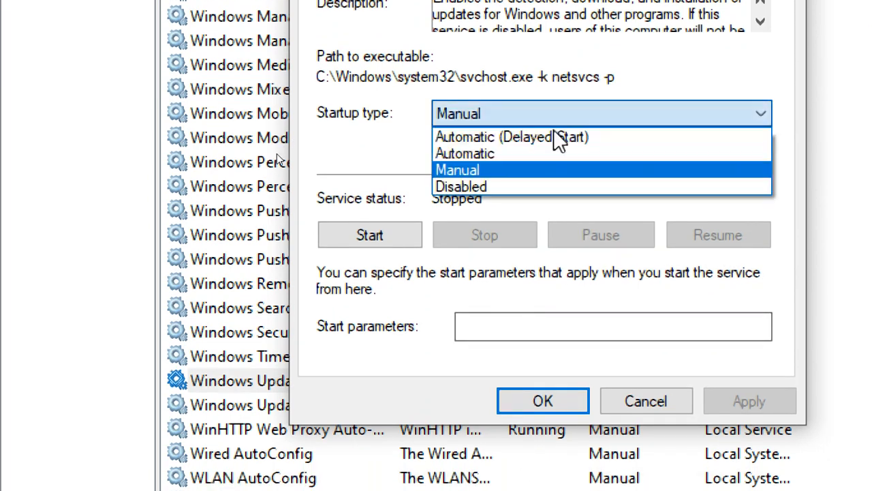
left_click(555, 170)
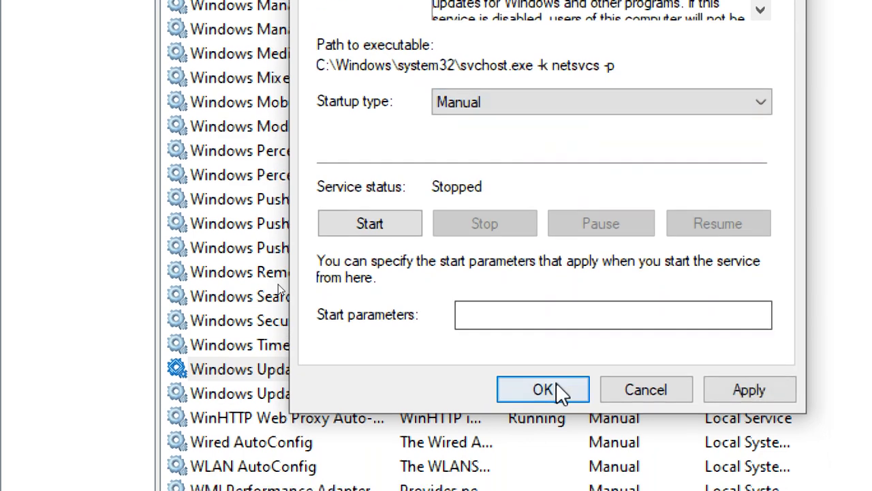
left_click(581, 103)
left_click(572, 174)
left_click(567, 105)
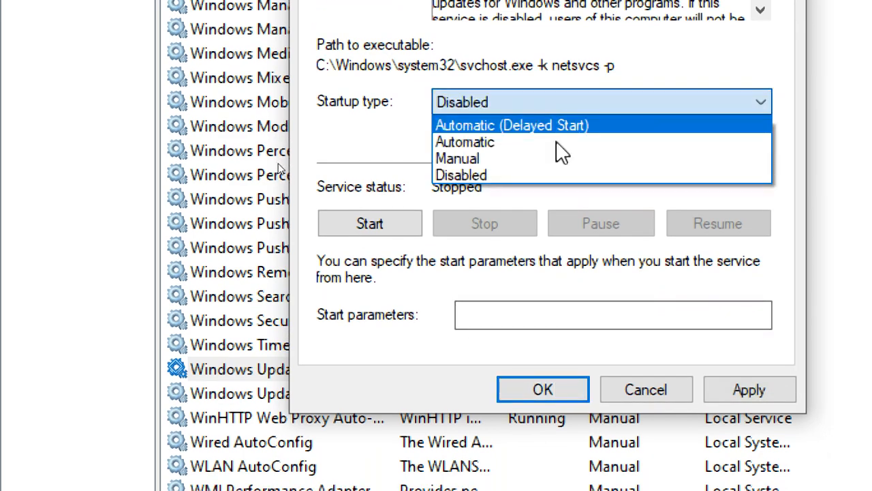
left_click(556, 142)
left_click(555, 385)
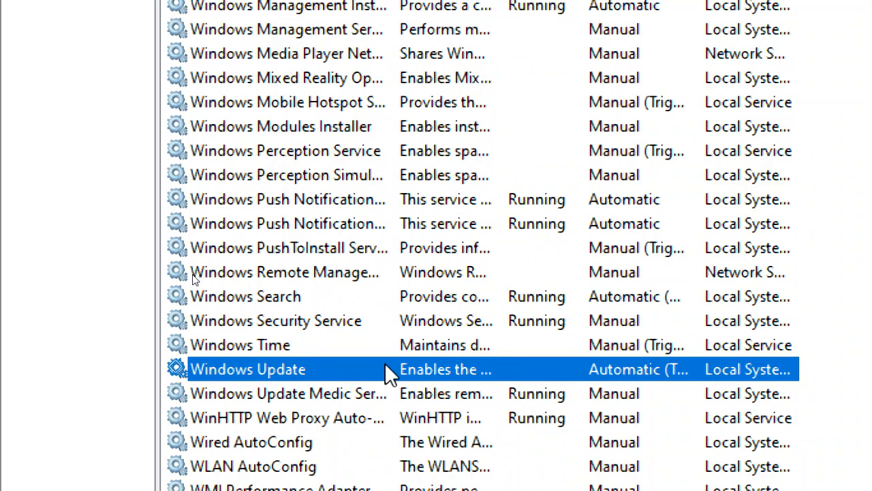
double_click(388, 372)
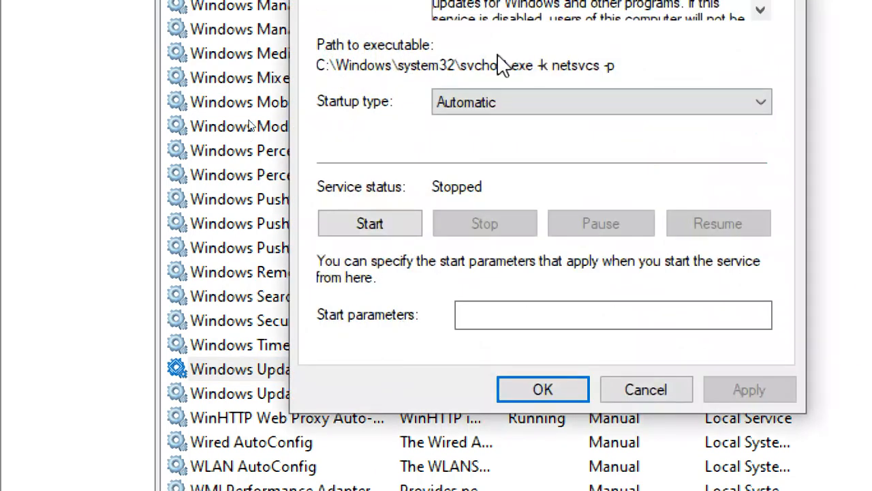
Change Windows Update's startup type to Disabled, apply it, and close with OK
left_click(506, 108)
left_click(502, 171)
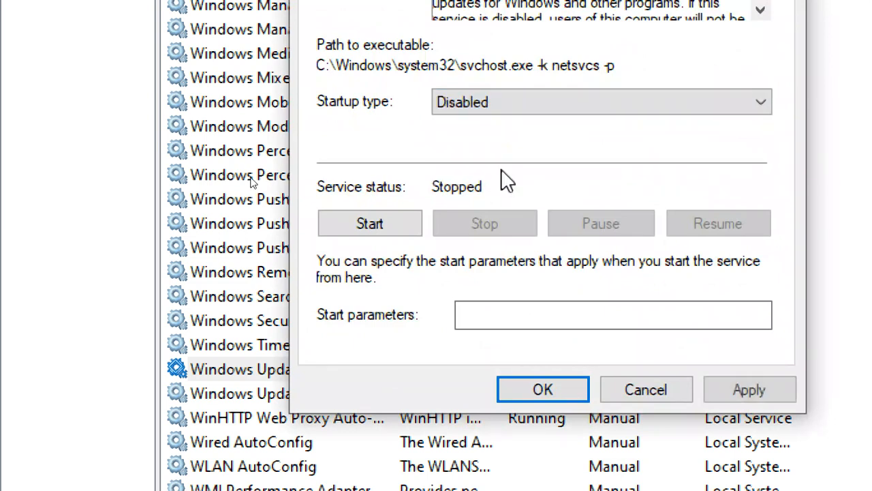
left_click(746, 386)
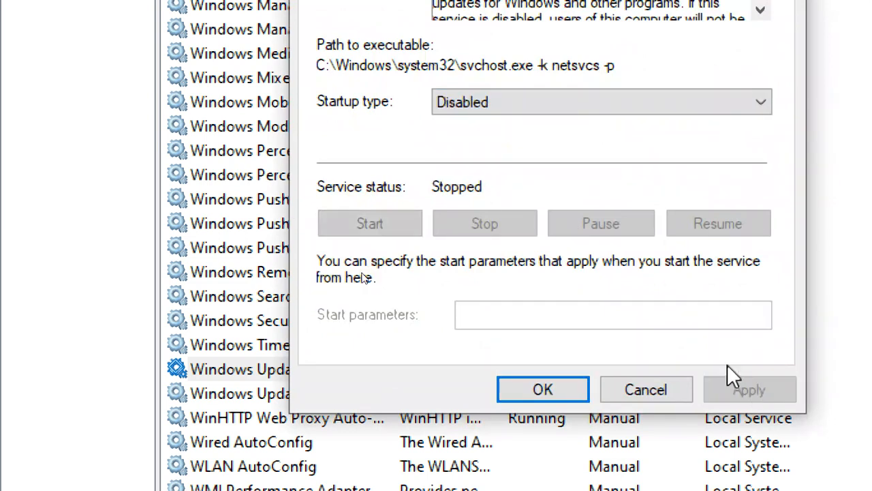
left_click(534, 392)
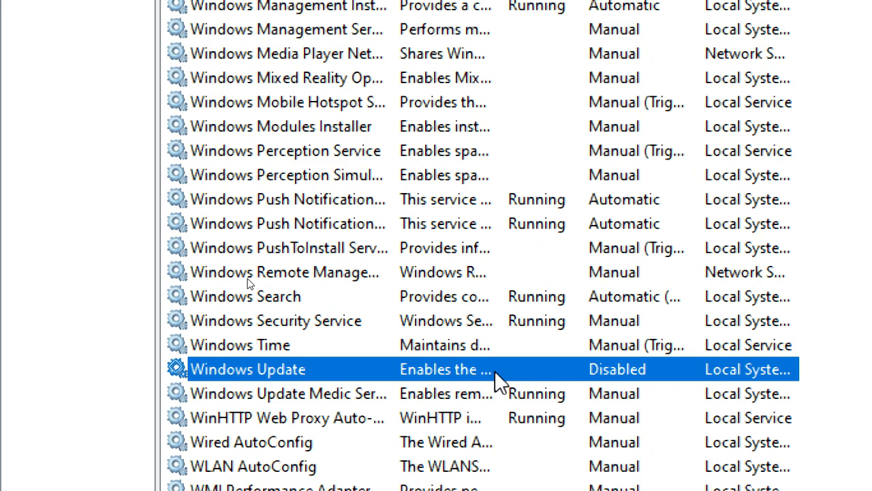
Reset magnification to 100%, close Services, minimise the VM, and bring up the Untitled Notepad
left_click(596, 192)
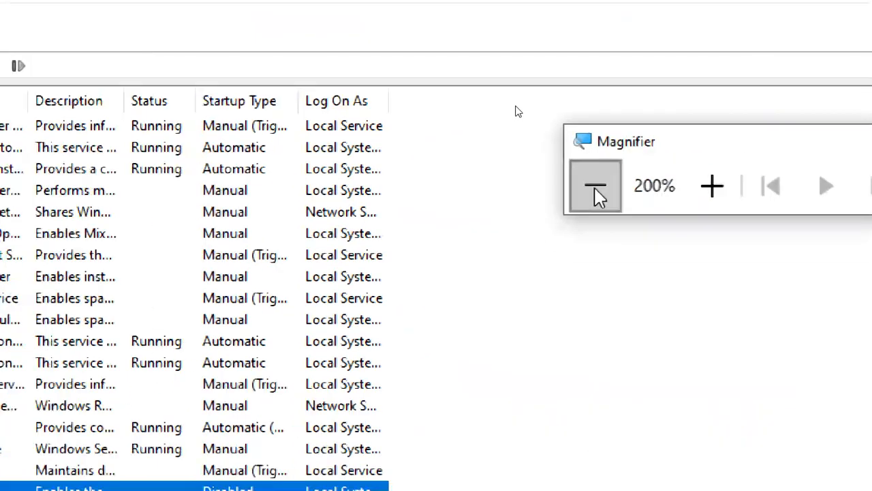
left_click(595, 192)
left_click(595, 193)
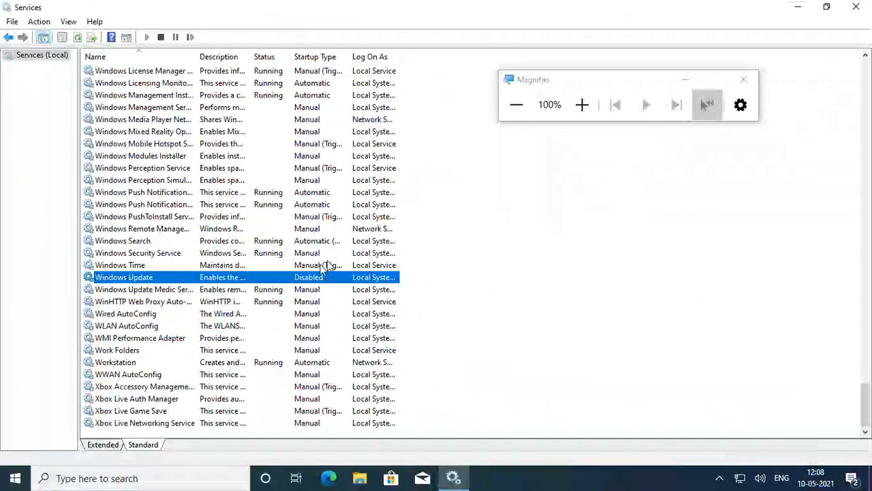
left_click(856, 7)
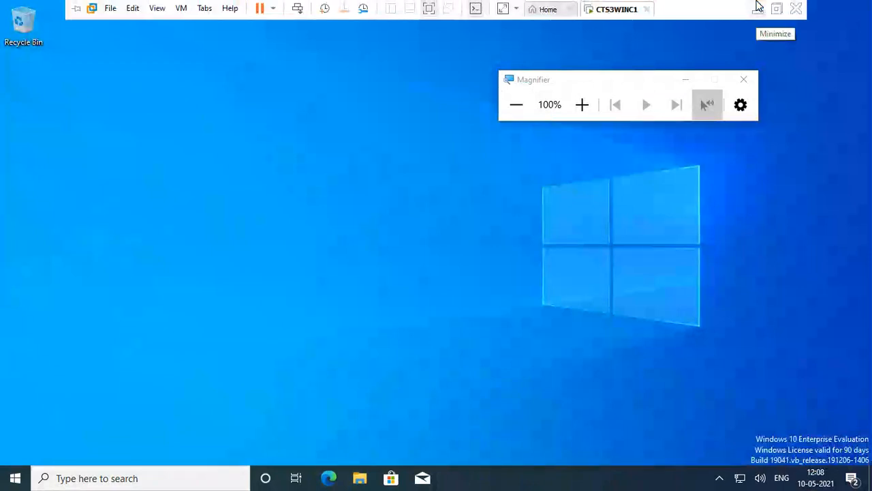
left_click(758, 7)
mouse_move(382, 475)
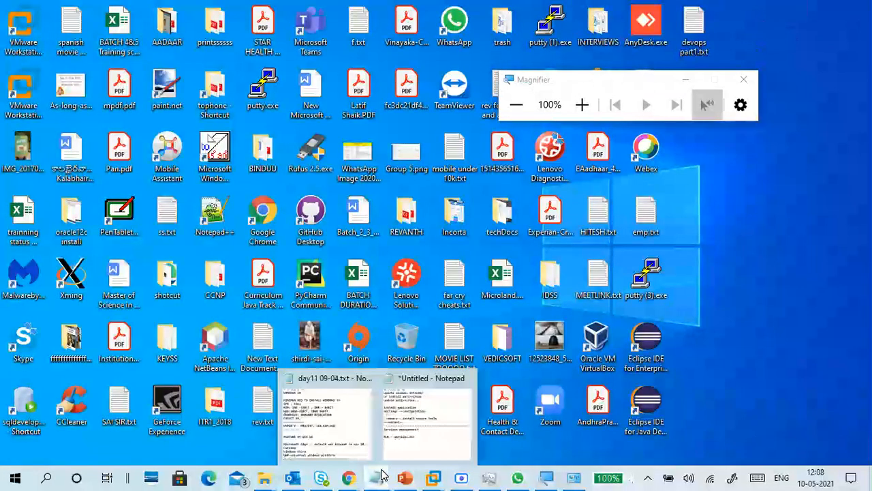
left_click(417, 420)
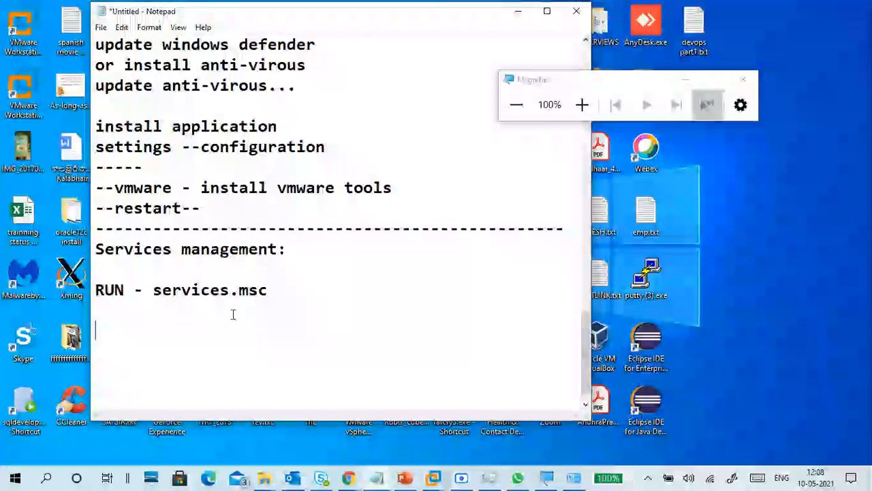
Below the services.msc line, add 'service type : Automatic' with indented Manual and Disable beneath
left_click_drag(153, 290, 274, 293)
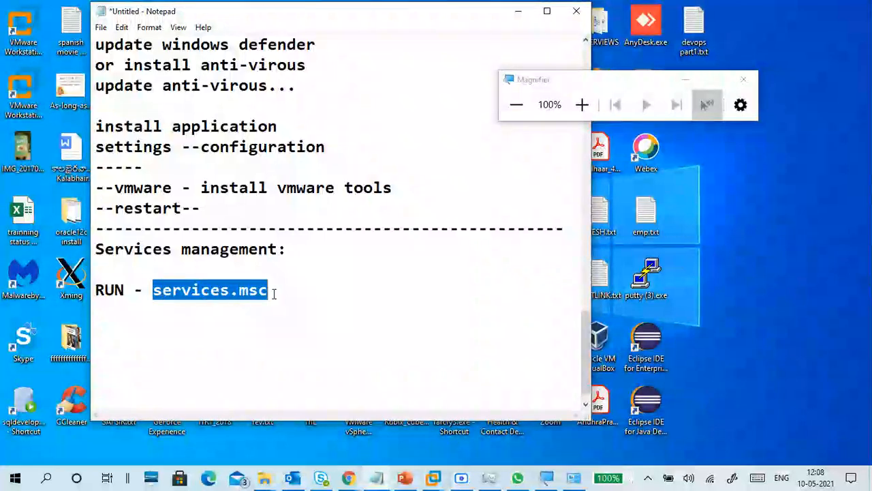
left_click(254, 312)
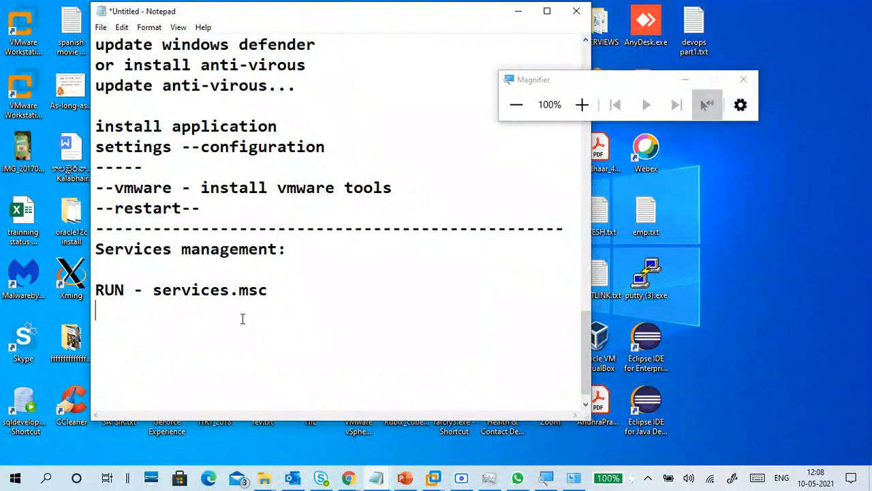
key("Return")
type("servi")
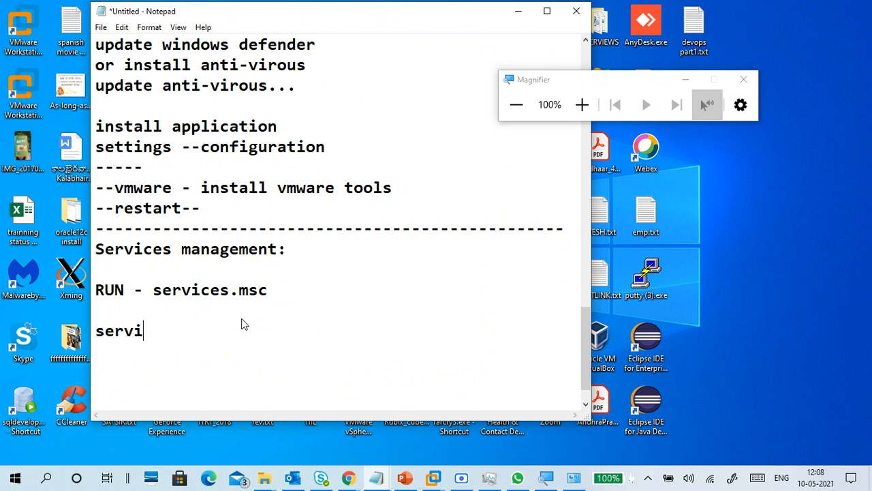
type("ce typ")
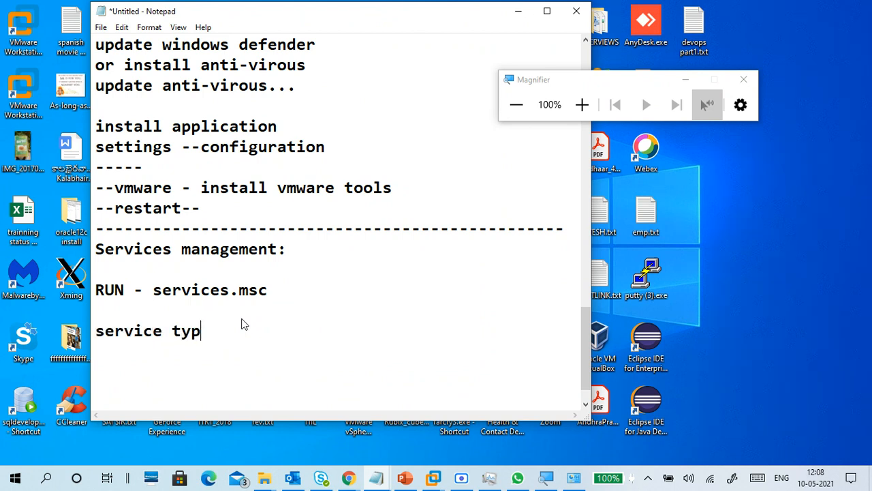
type("e : Automatic")
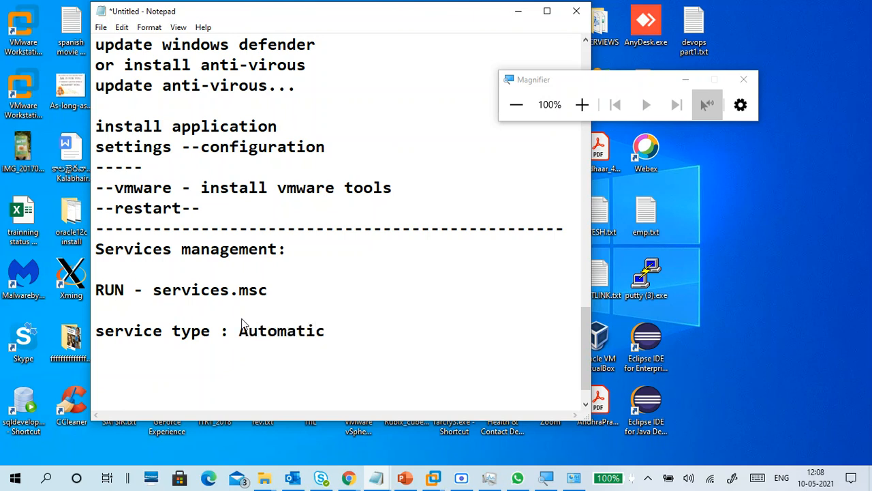
key("Return")
key("Tab")
key("Tab")
key("Up")
key("Left")
key("Down")
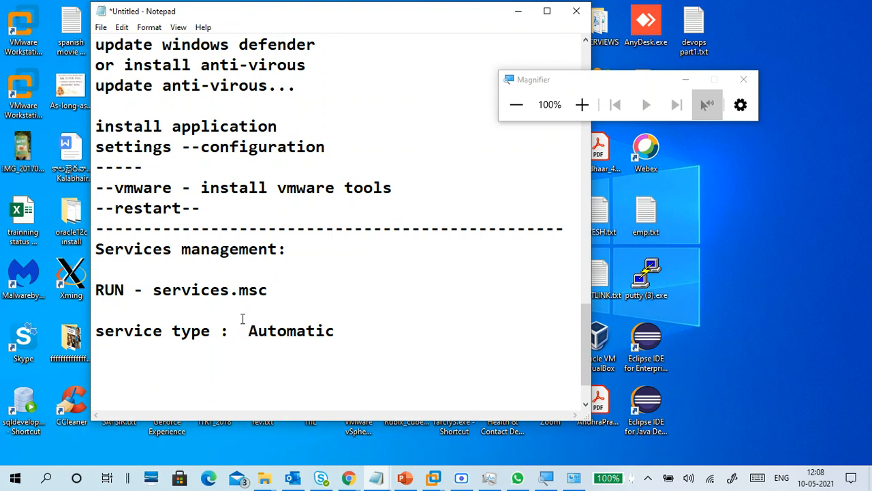
type("Manual")
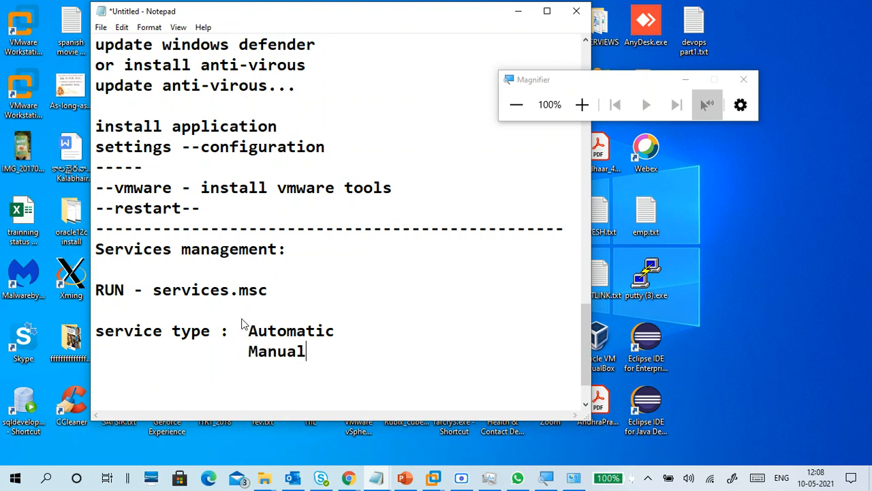
key("Return")
key("Tab")
key("Tab")
type("Disable")
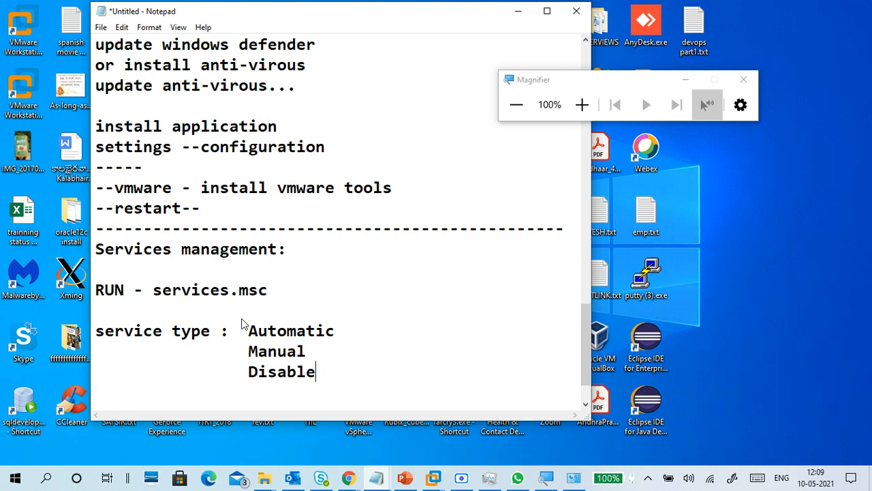
key("Return")
key("Return")
key("Return")
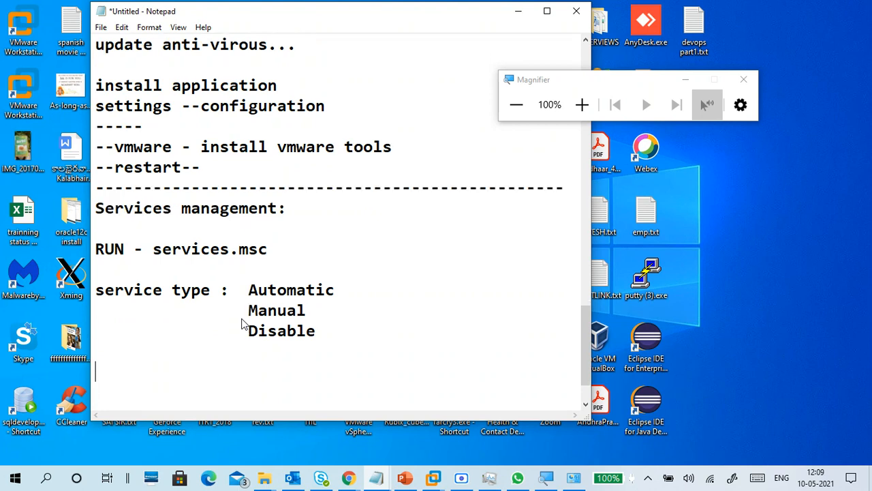
key("BackSpace")
Add the 'Serice status:' heading, correcting typos along the way
type("Ser")
type("ive")
key("BackSpace")
key("BackSpace")
type("ce Status")
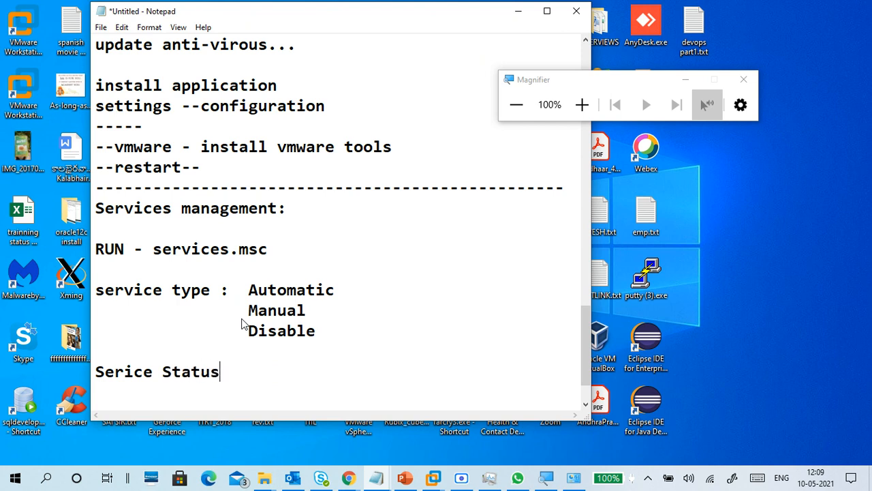
key("Return")
scroll(262, 315, "down", 1)
scroll(262, 315, "down", 1)
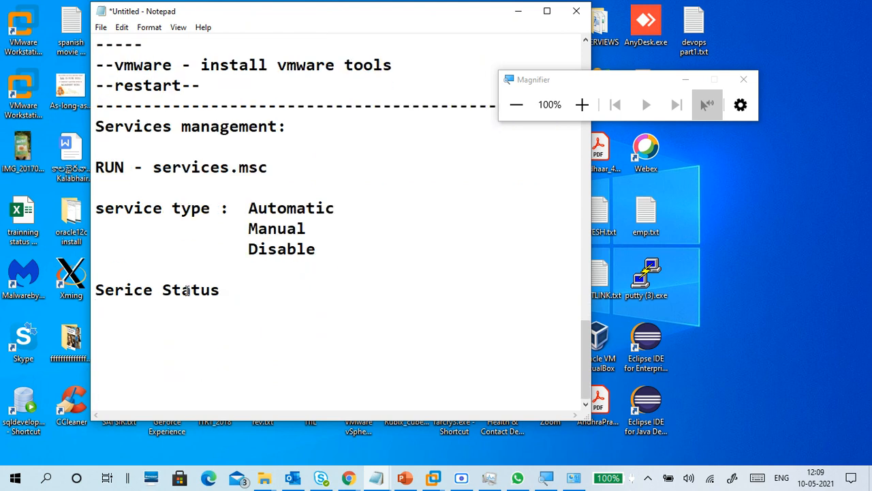
left_click(173, 290)
type("ss")
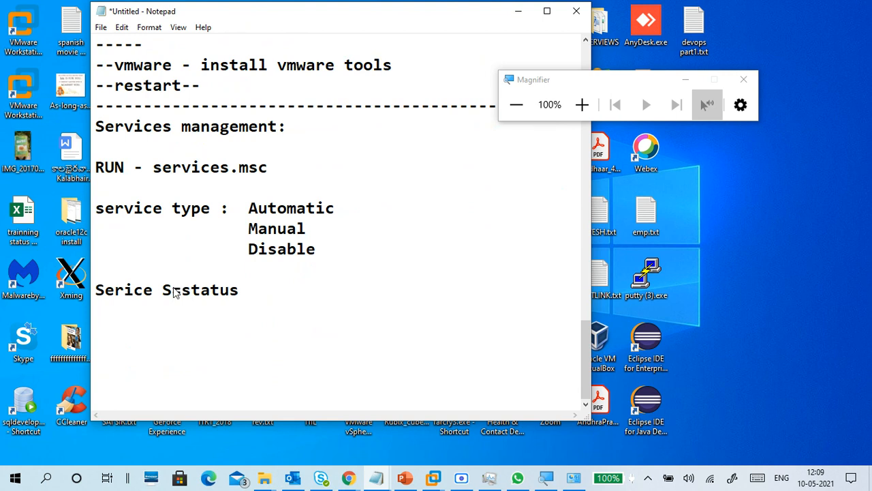
key("BackSpace")
key("BackSpace")
key("BackSpace")
type("s")
left_click(228, 297)
type(":")
key("Return")
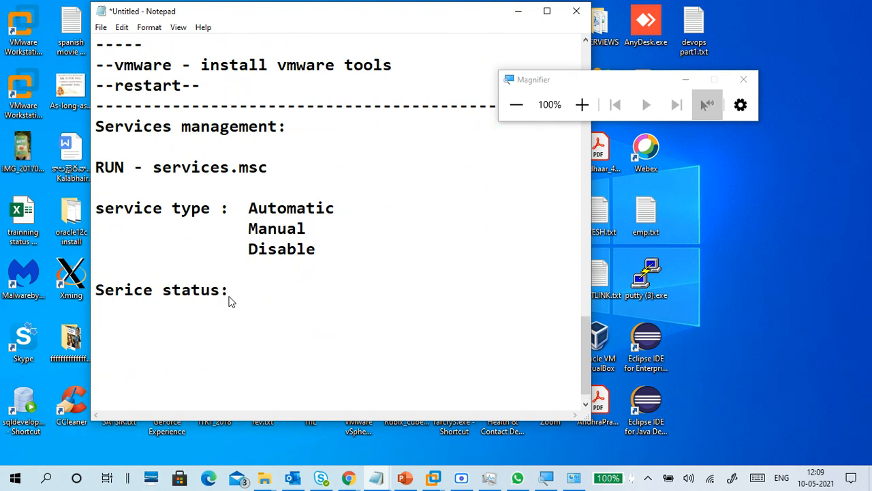
List the statuses 'Start -- running', 'Stop -- stopped', 'Pause' and 'Resume' on separate lines
type("Start -- ru")
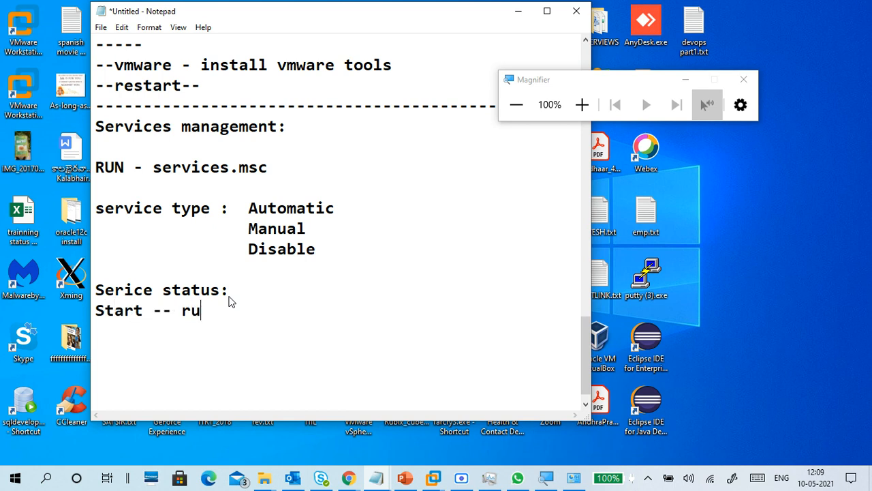
type("nning")
key("Return")
type("Stop  ")
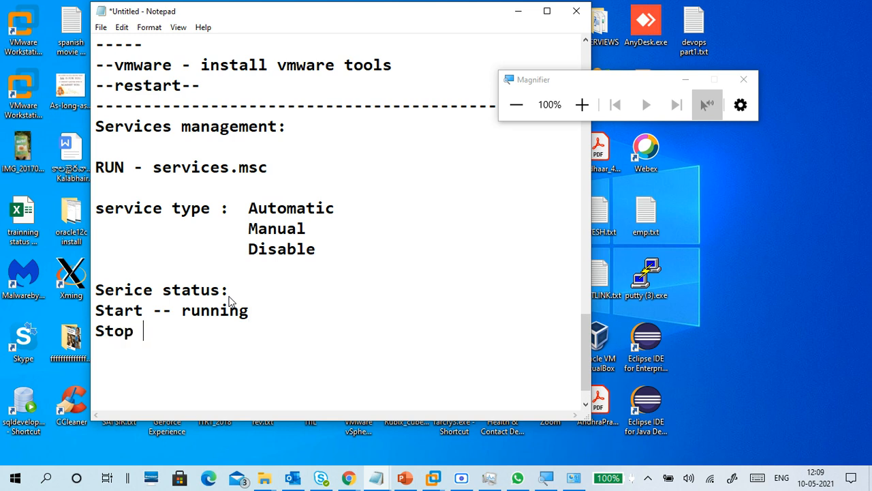
type("-- stopp")
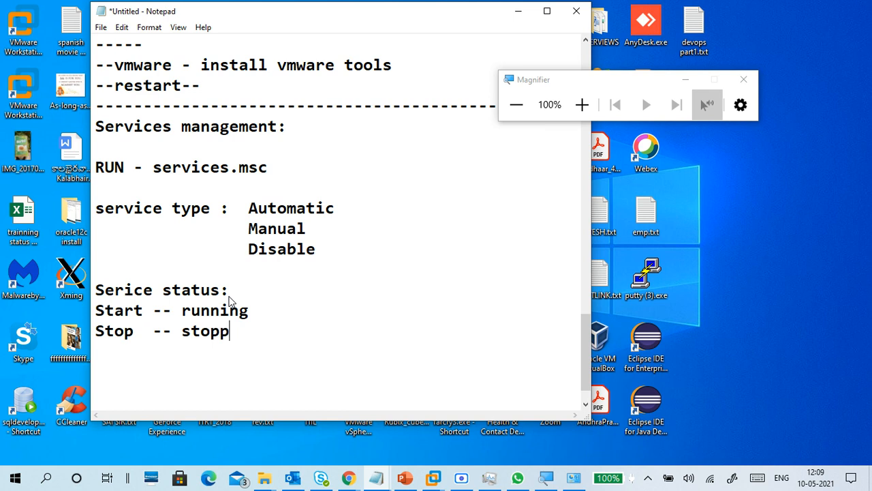
type("ed")
key("Return")
type("Pause")
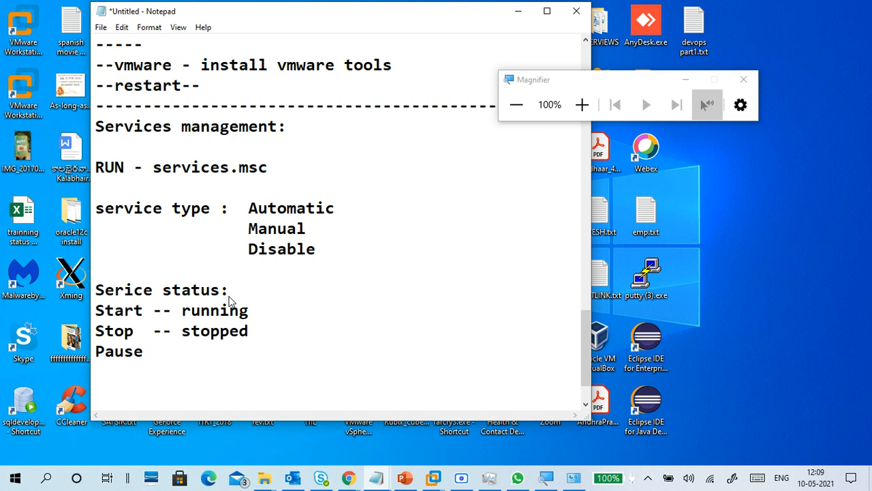
key("Return")
type("Resume")
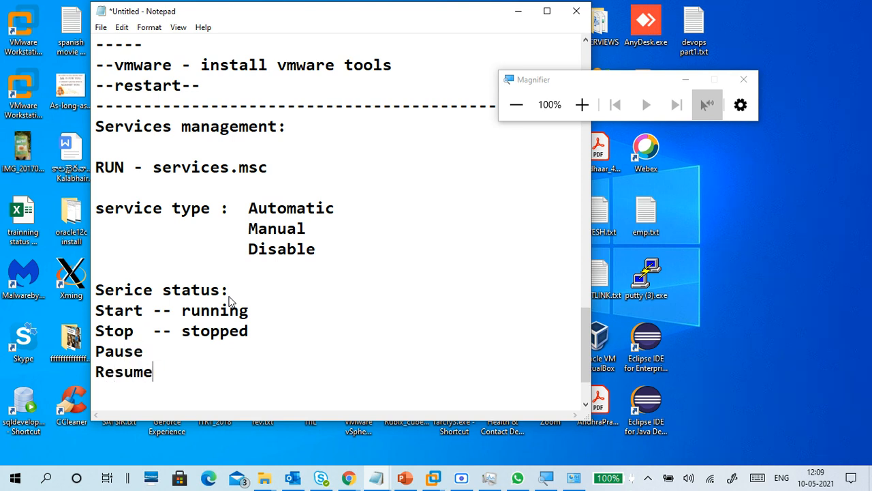
left_click(216, 342)
Add a row of dashes on a new line after Resume as a divider
scroll(217, 342, "down", 1)
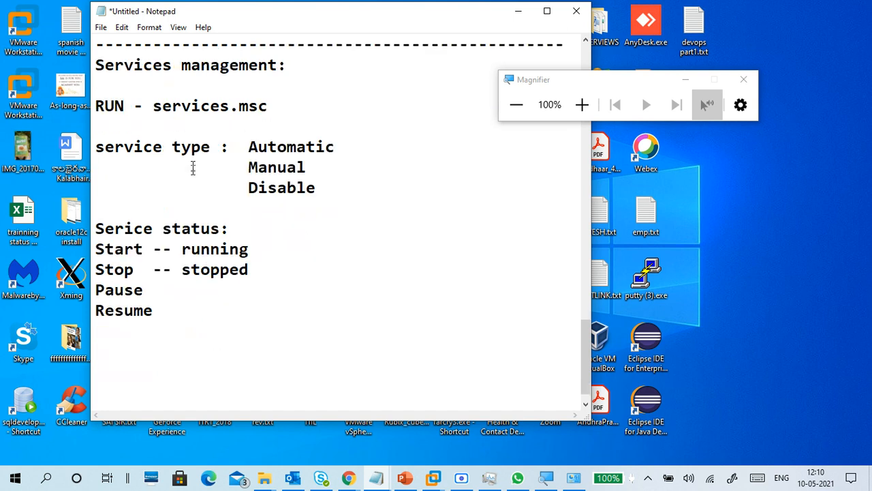
left_click(181, 311)
double_click(180, 311)
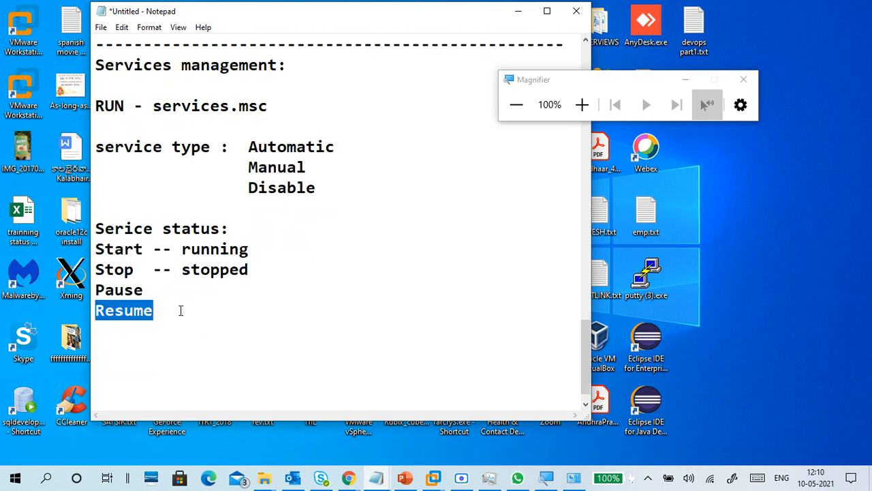
left_click(181, 310)
key("Return")
type("-")
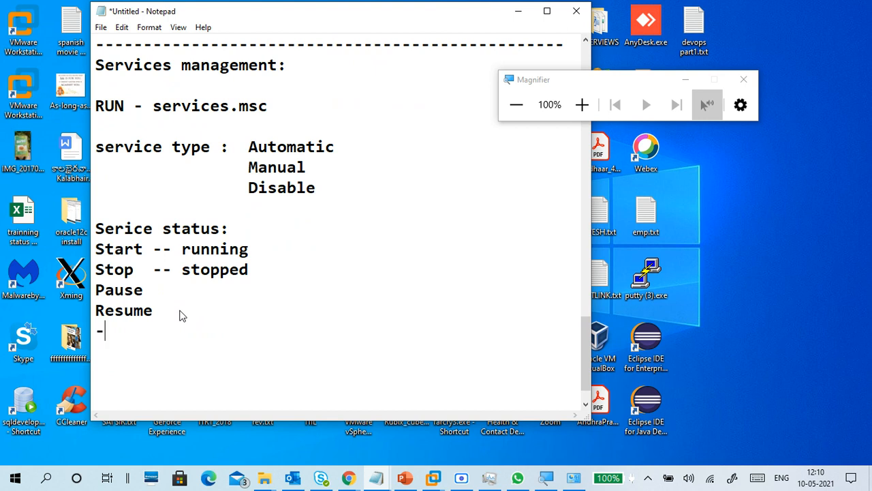
type("----------------------------")
key("BackSpace")
Bring Task Manager forward on its Startup tab with the screen magnified to 150%
left_click(489, 478)
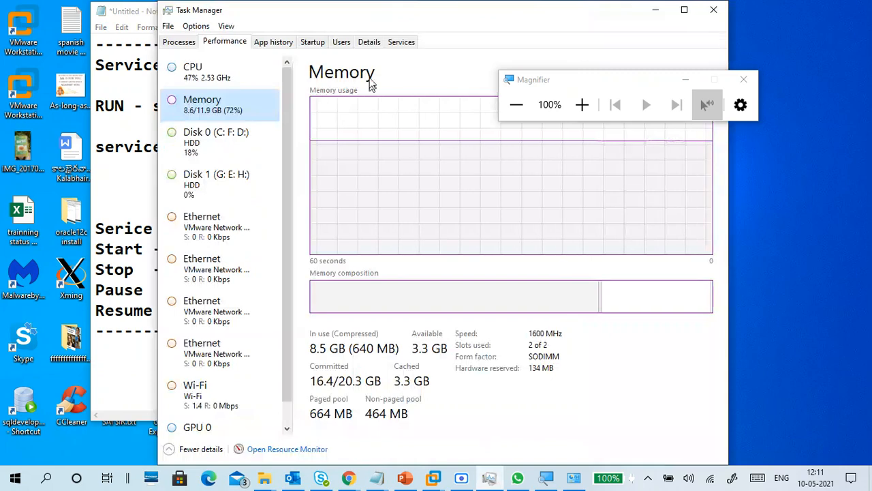
left_click(313, 43)
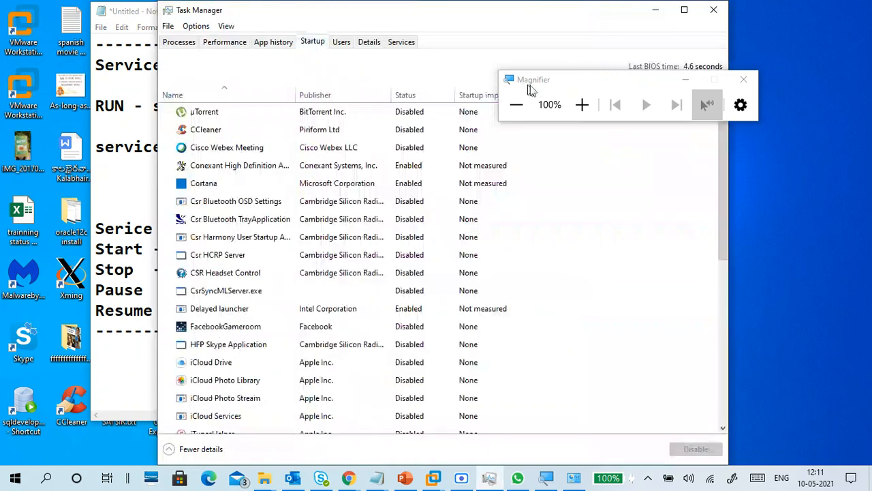
left_click(582, 105)
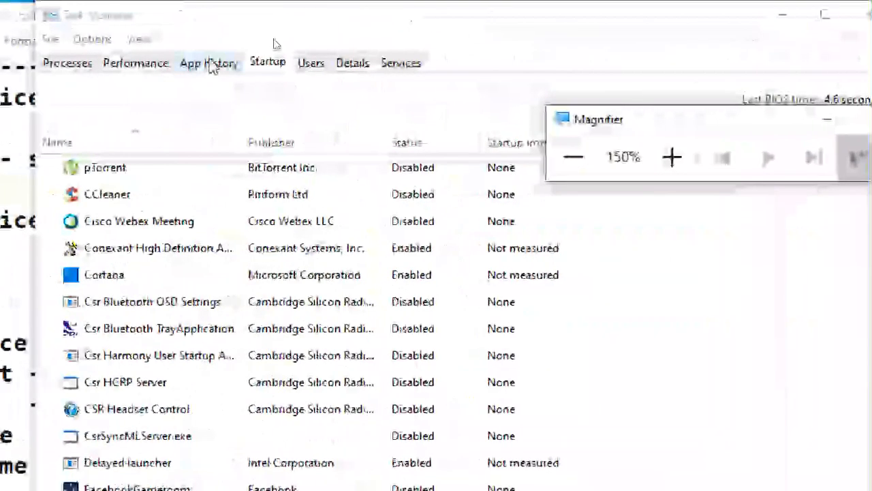
left_click(266, 64)
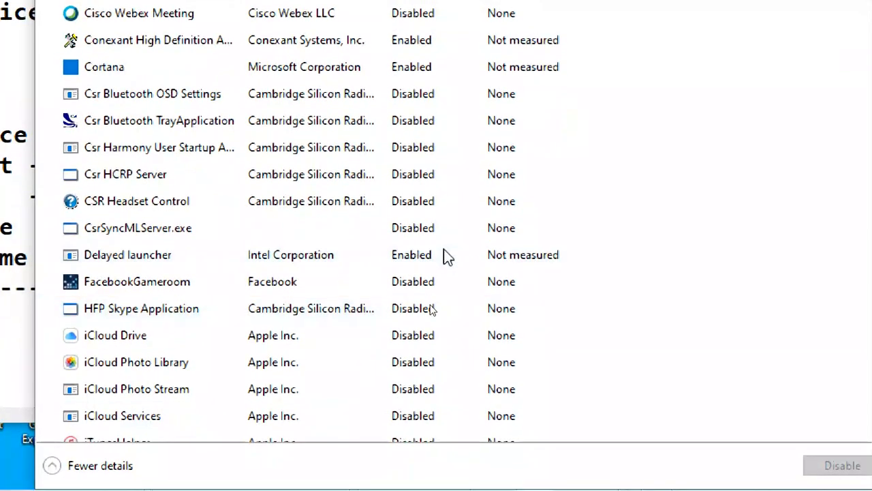
Browse startup entries FacebookGameroom, Synaptics TouchPad, TabletDriver, Windows Security and Wireless Display Adapter
left_click(440, 281)
scroll(442, 287, "down", 4)
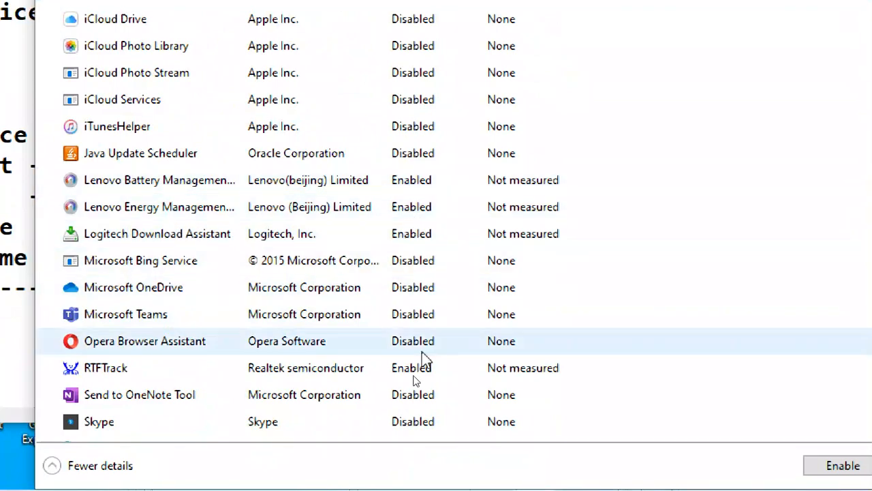
scroll(419, 362, "down", 2)
left_click(409, 387)
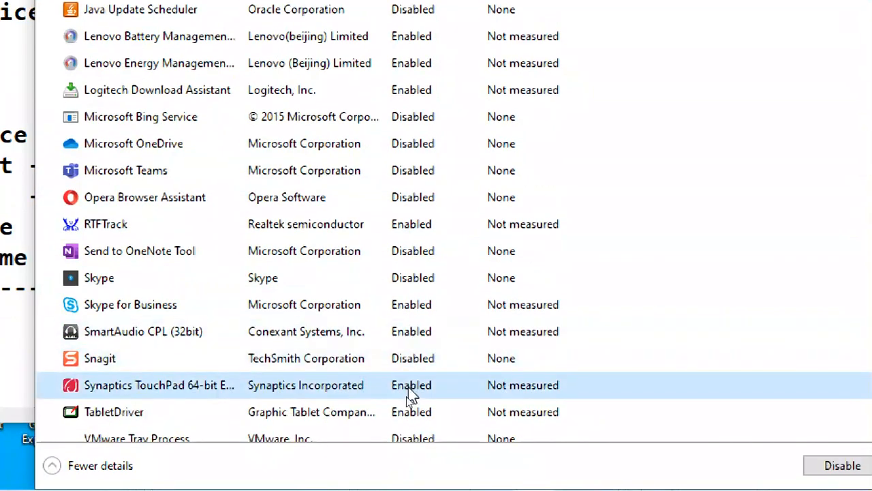
scroll(448, 372, "down", 1)
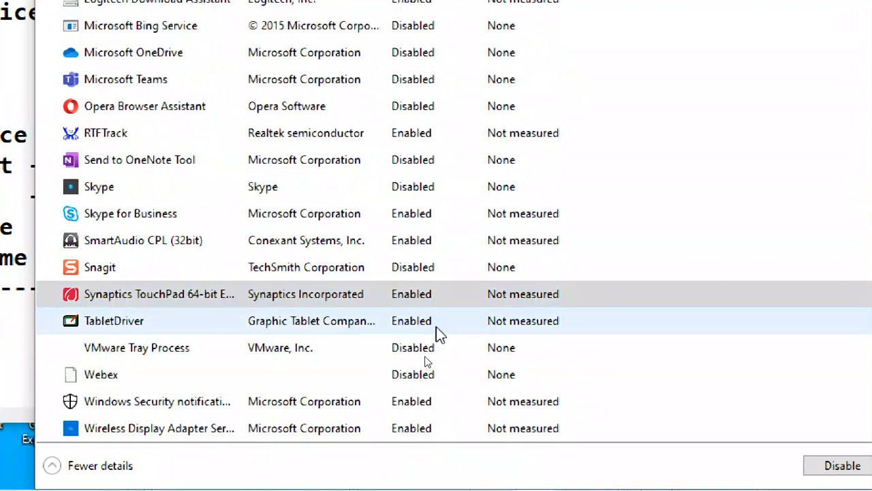
left_click(435, 327)
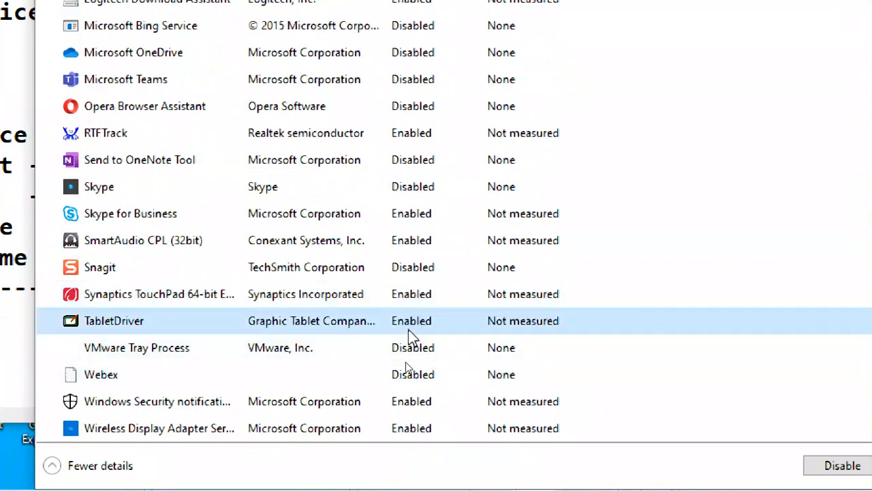
left_click(409, 402)
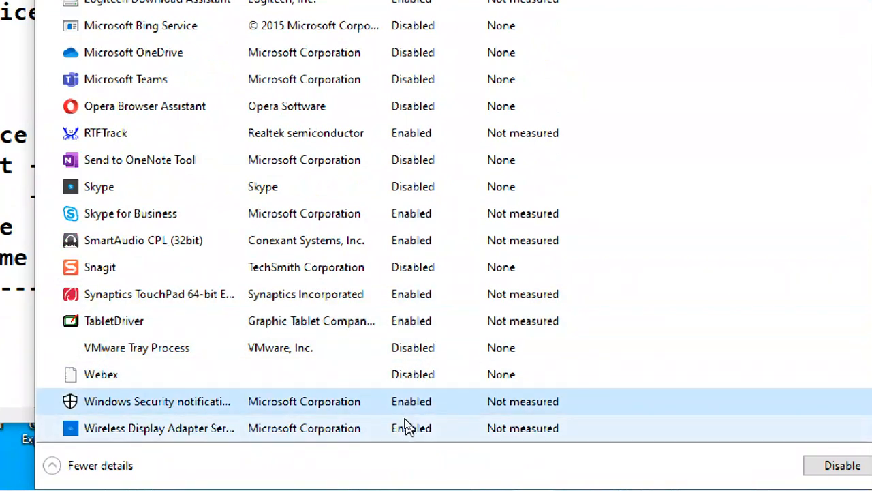
left_click(406, 424)
scroll(413, 242, "up", 7)
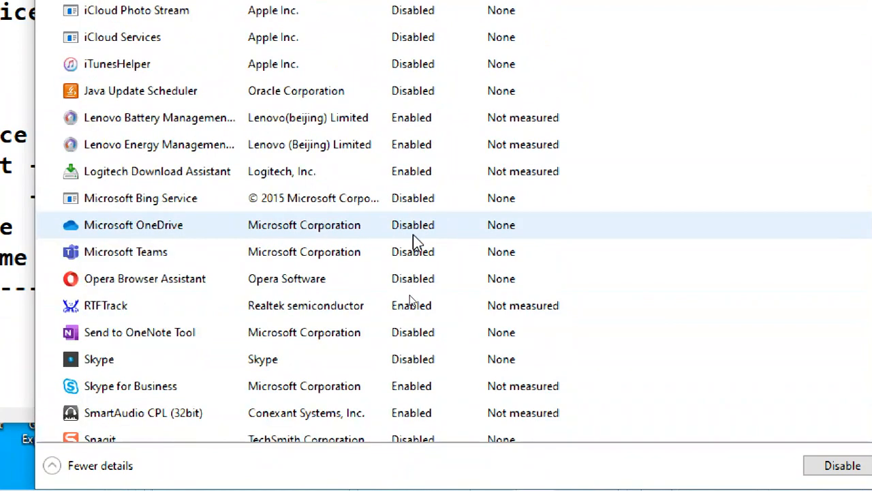
scroll(413, 242, "up", 1)
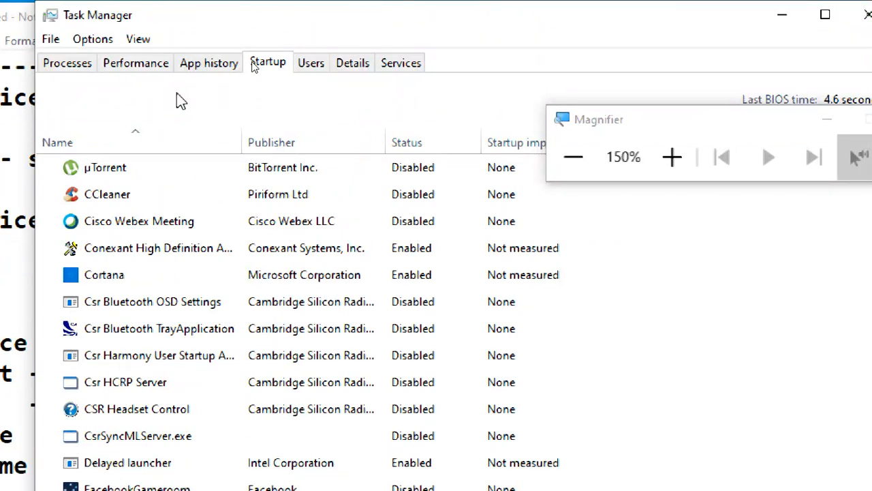
View the Services tab, return to Startup, then minimise Task Manager to reveal Notepad
left_click(406, 61)
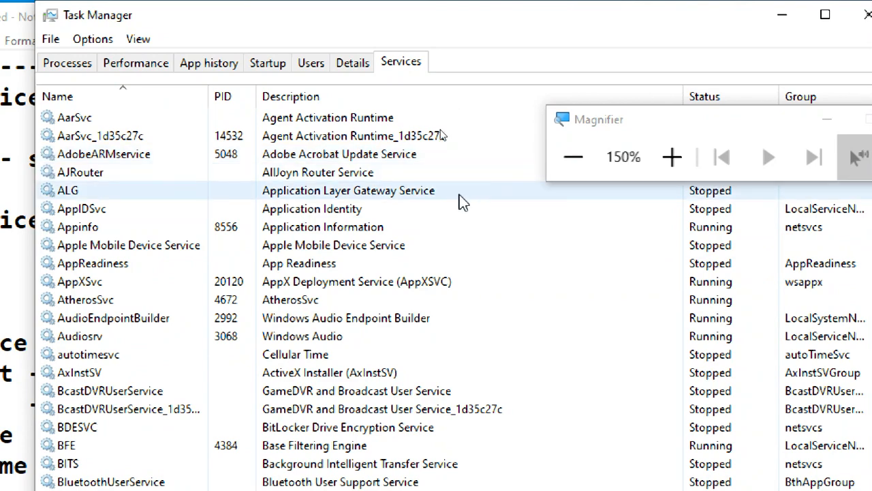
left_click(256, 63)
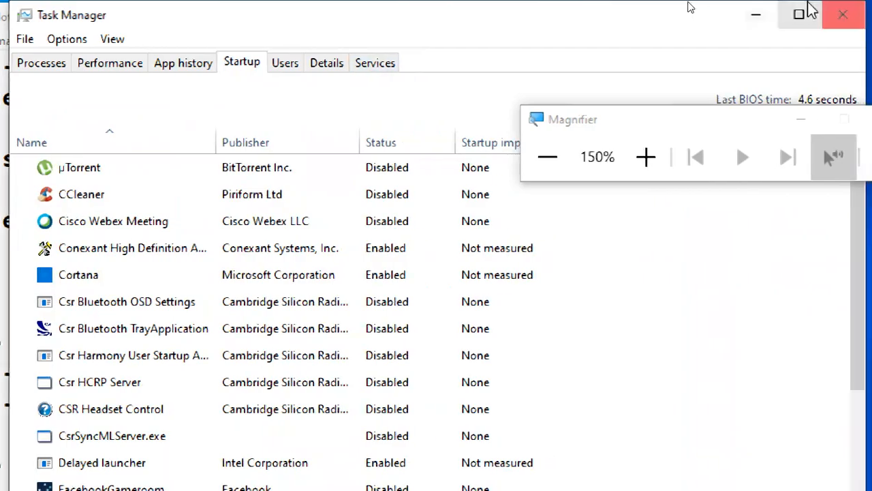
left_click(762, 14)
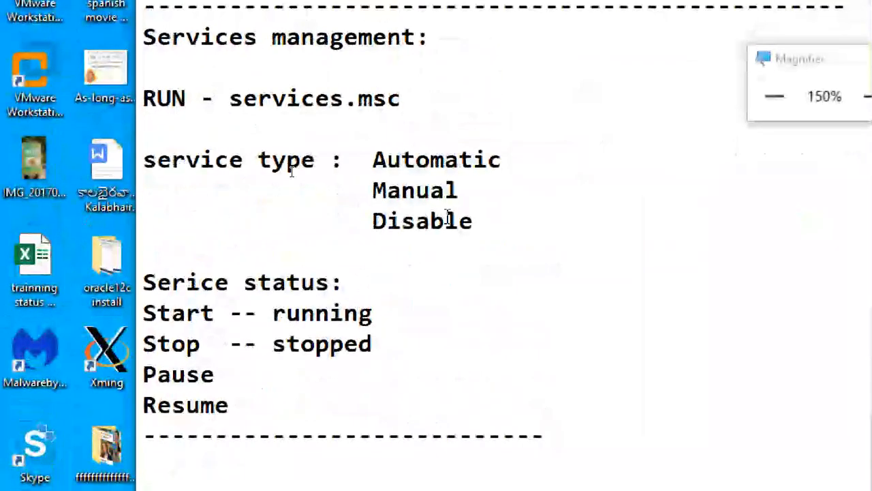
left_click(516, 353)
left_click(525, 403)
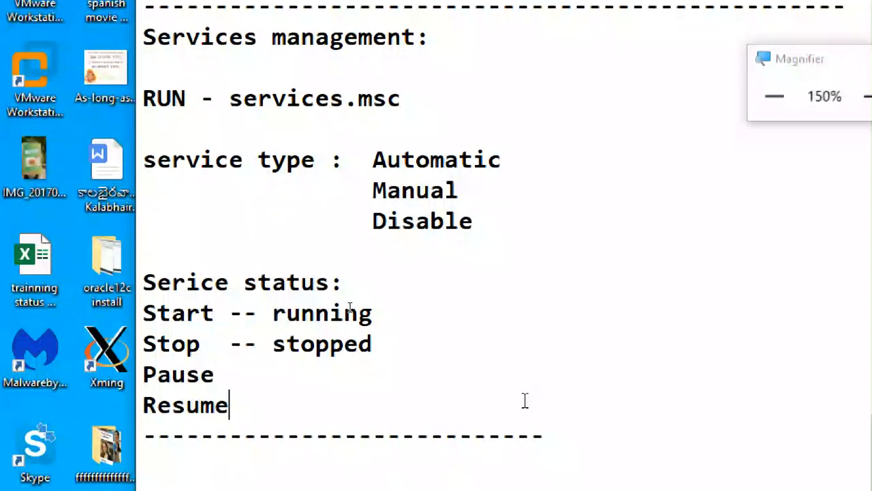
left_click(520, 45)
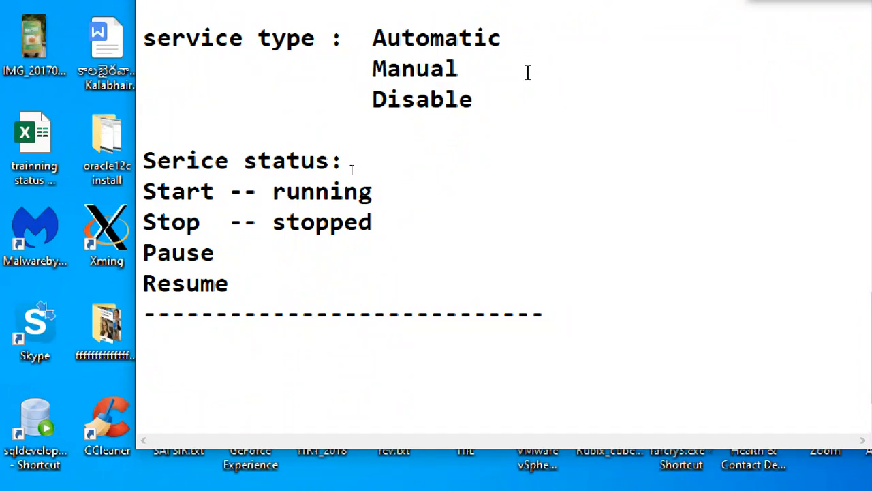
left_click(528, 72)
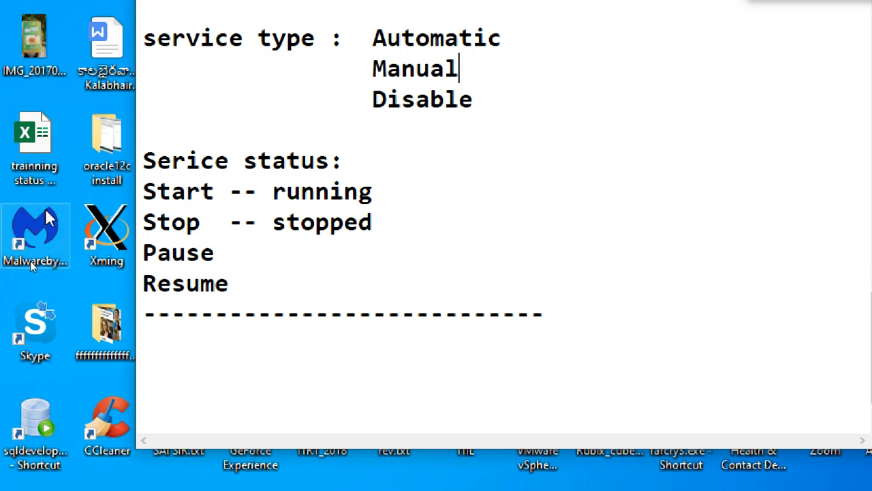
left_click_drag(461, 68, 372, 56)
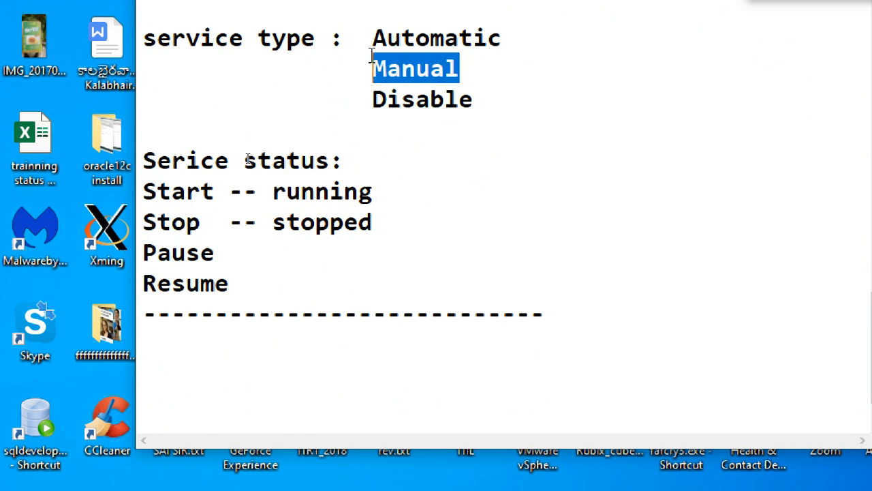
left_click_drag(479, 99, 371, 102)
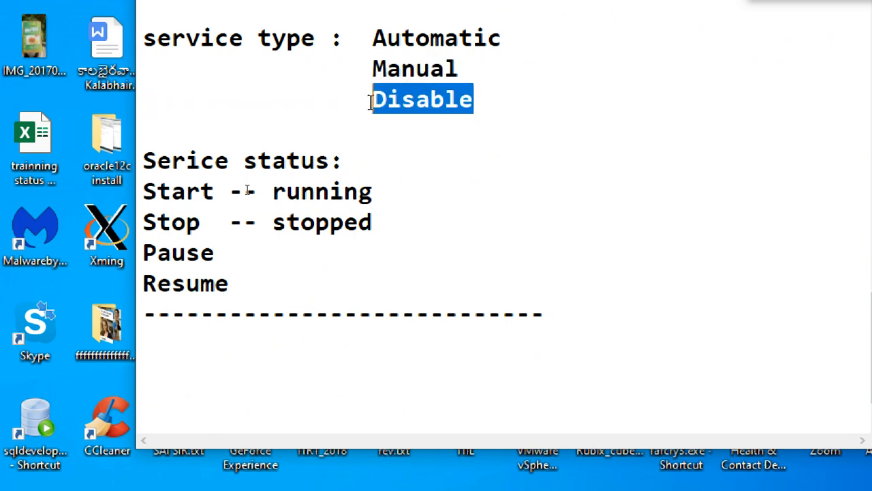
left_click(507, 114)
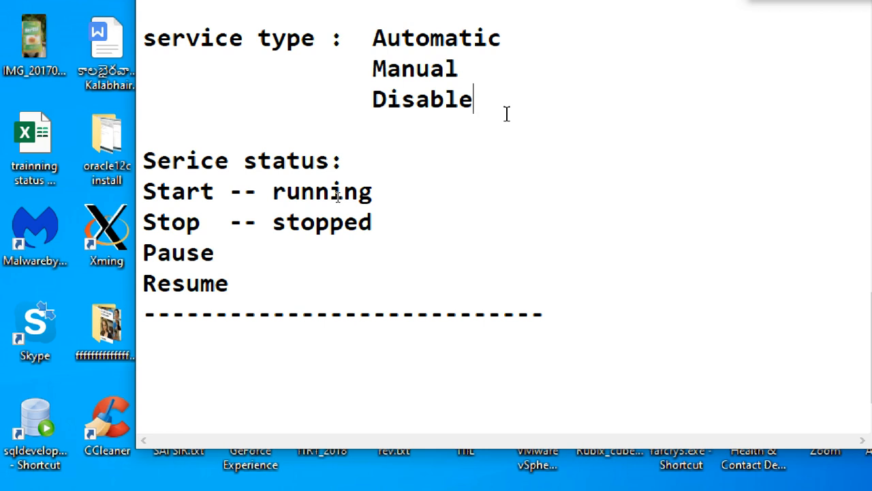
left_click_drag(387, 200, 141, 185)
left_click(205, 196)
left_click_drag(386, 195, 260, 199)
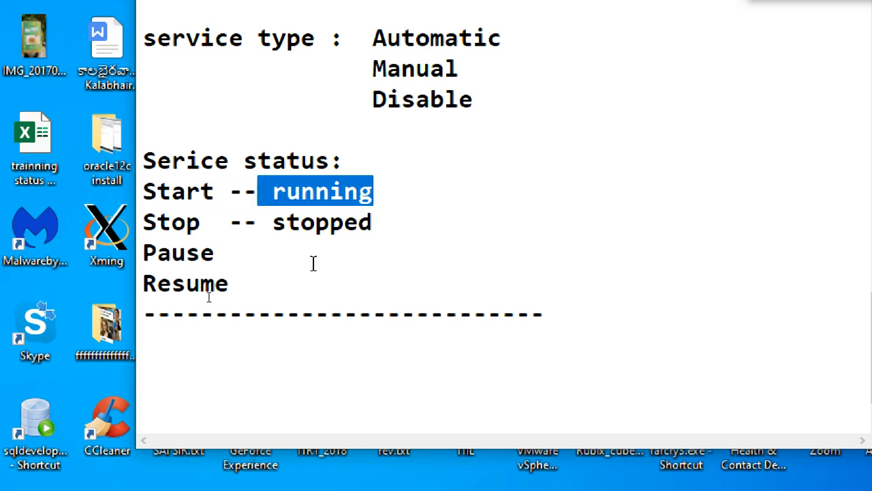
left_click_drag(375, 223, 268, 234)
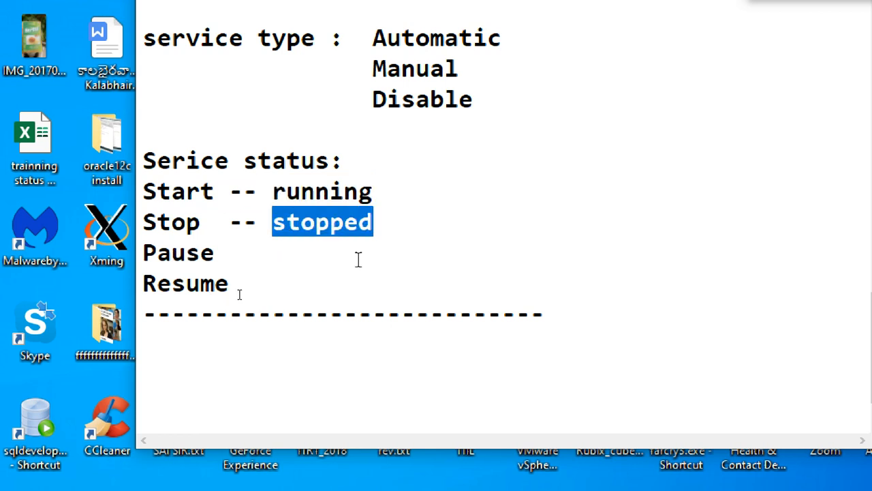
left_click(391, 252)
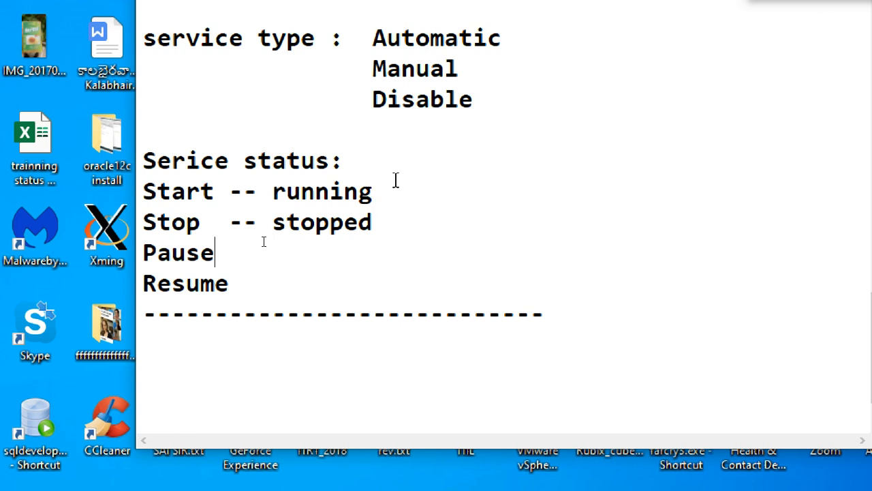
left_click_drag(373, 192, 273, 205)
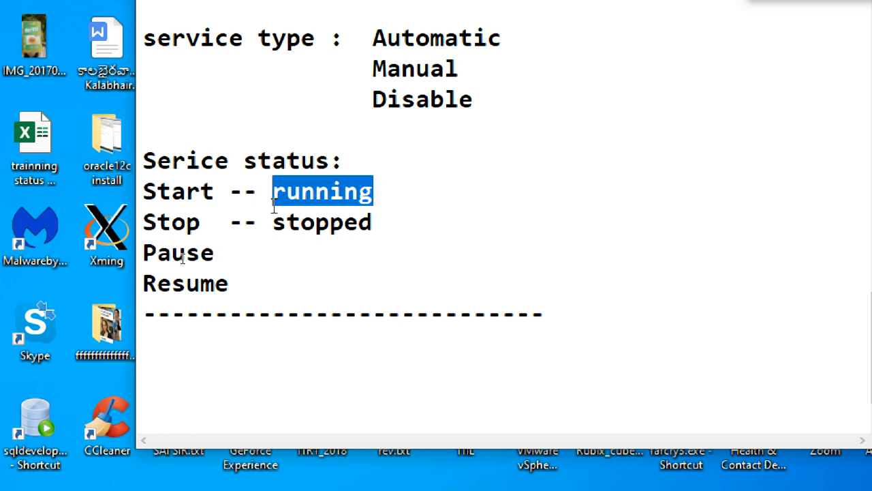
left_click_drag(391, 227, 272, 229)
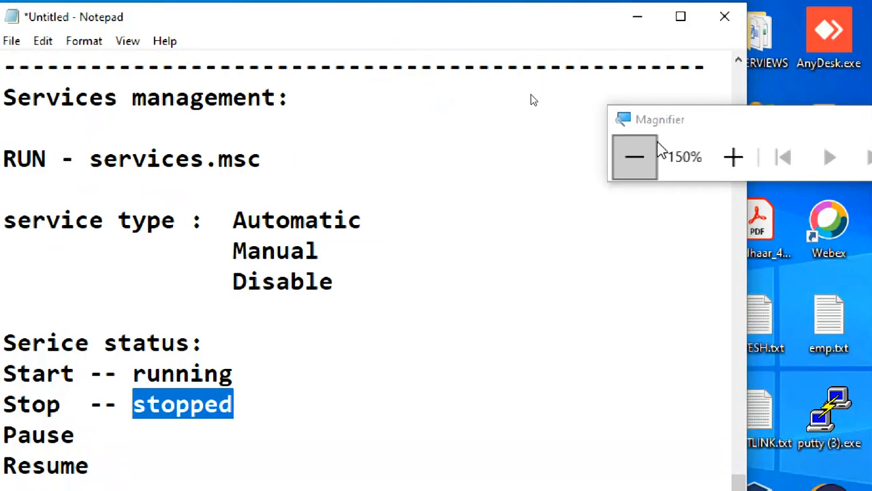
left_click(652, 143)
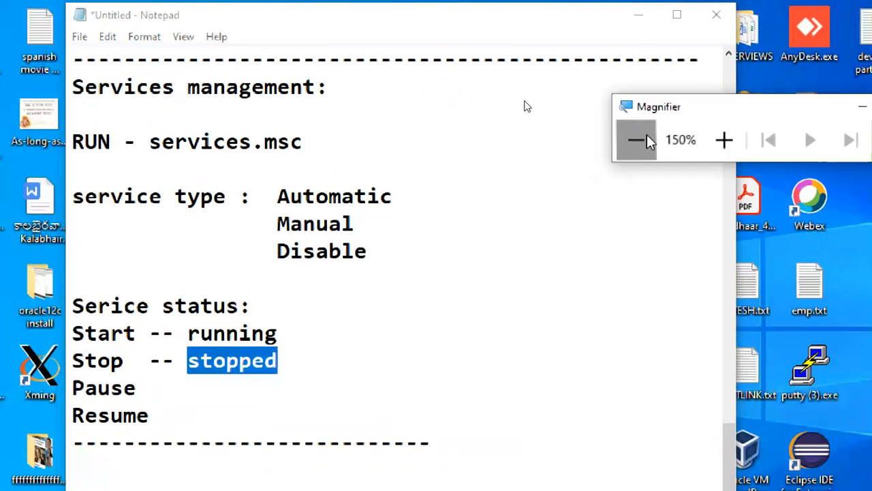